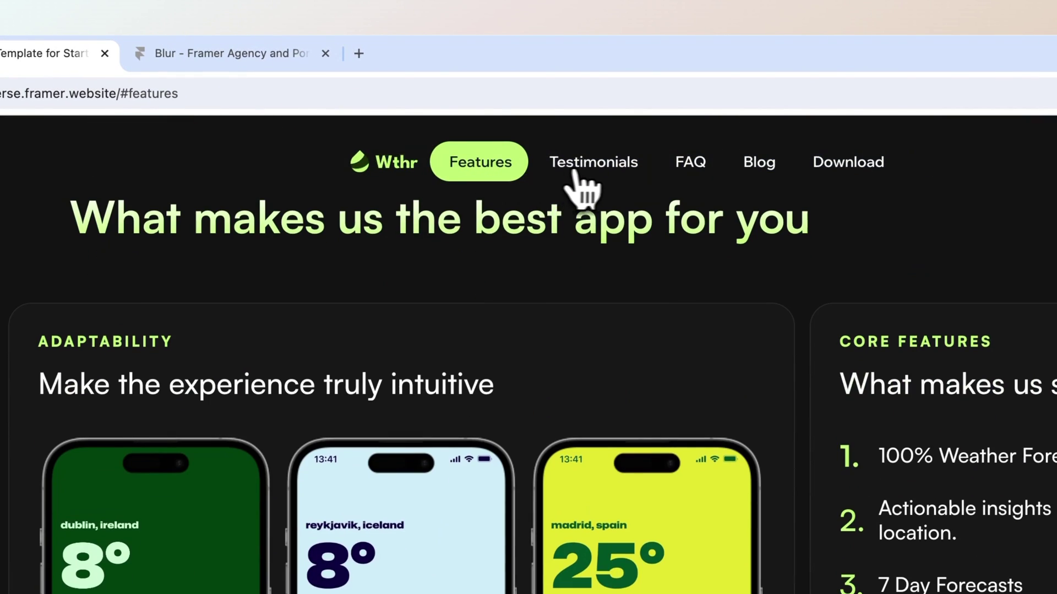
# Step: Try the Wthr navigation links by visiting Testimonials, FAQ, Blog, Download, Features and the home logo
pyautogui.click(597, 169)
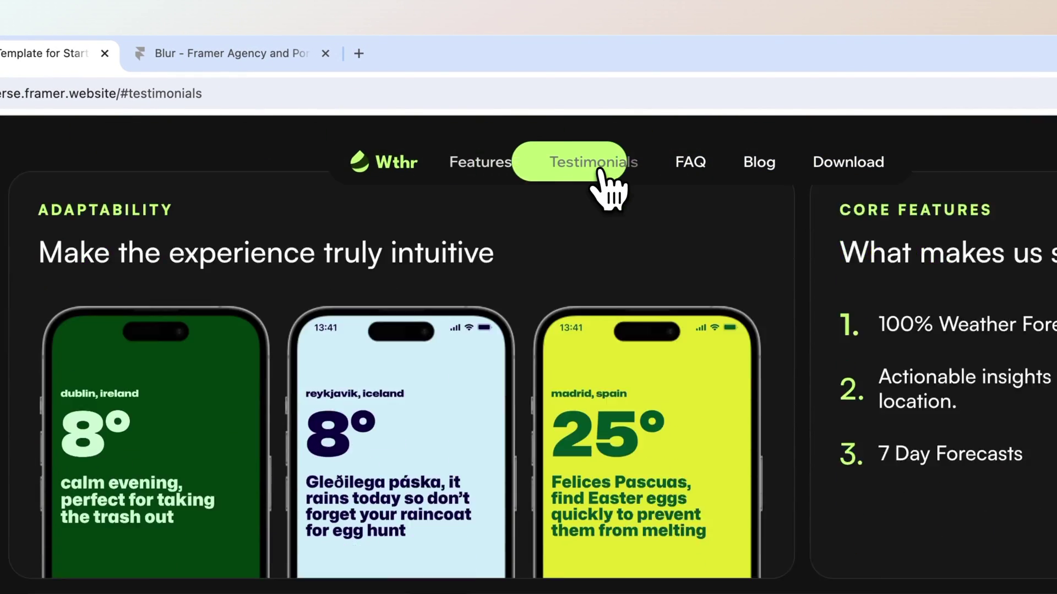
pyautogui.click(690, 166)
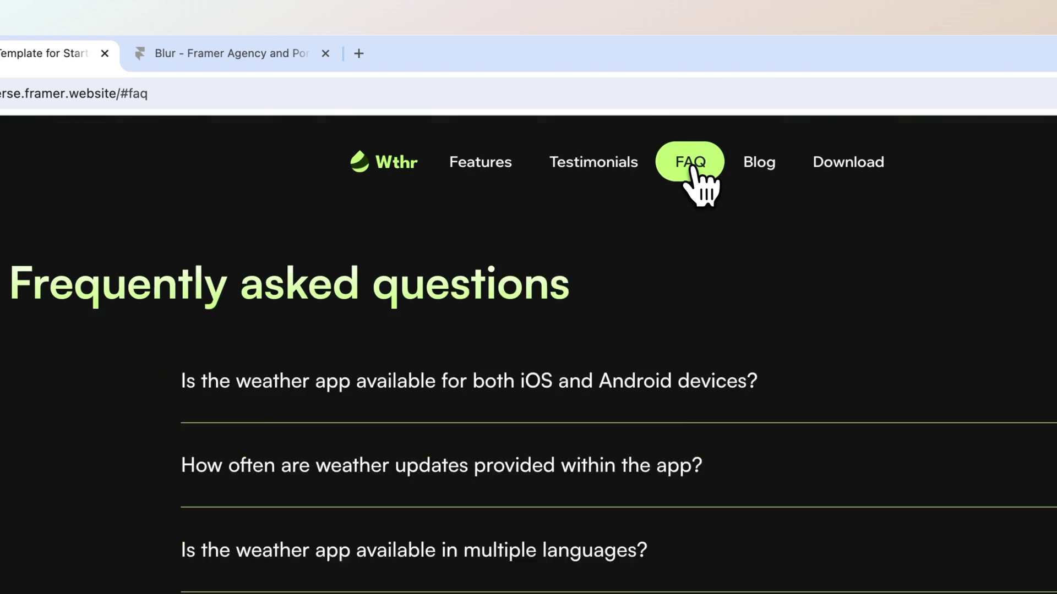
pyautogui.click(763, 168)
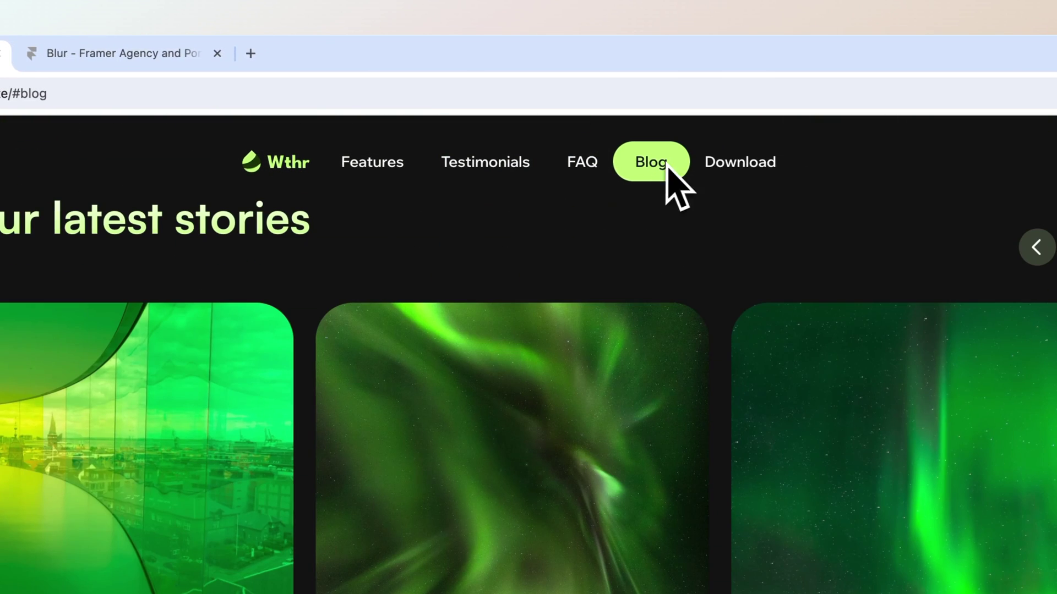
pyautogui.click(757, 175)
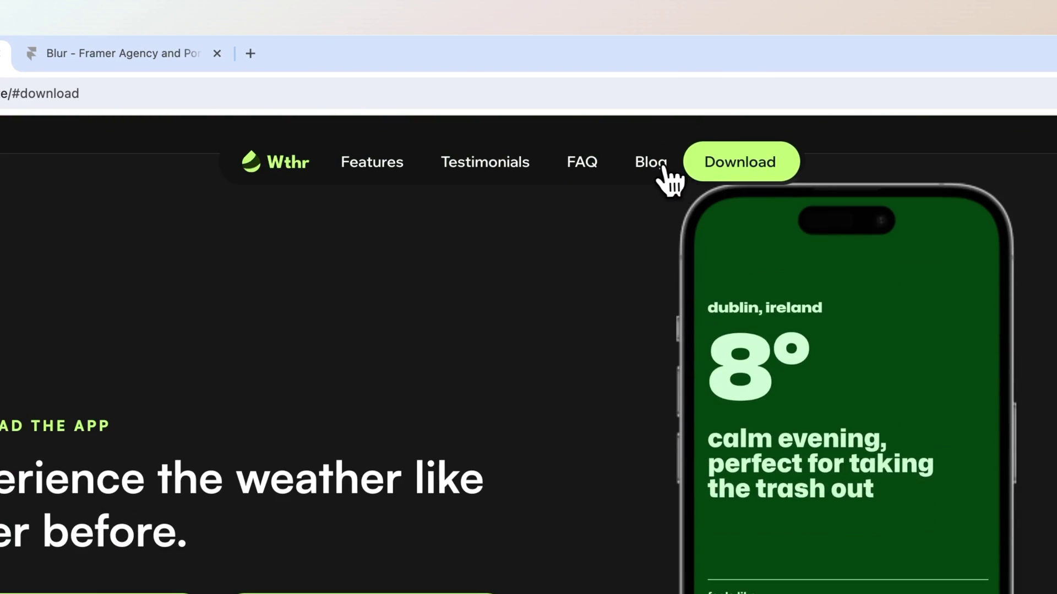
pyautogui.click(663, 168)
pyautogui.click(584, 171)
pyautogui.click(484, 168)
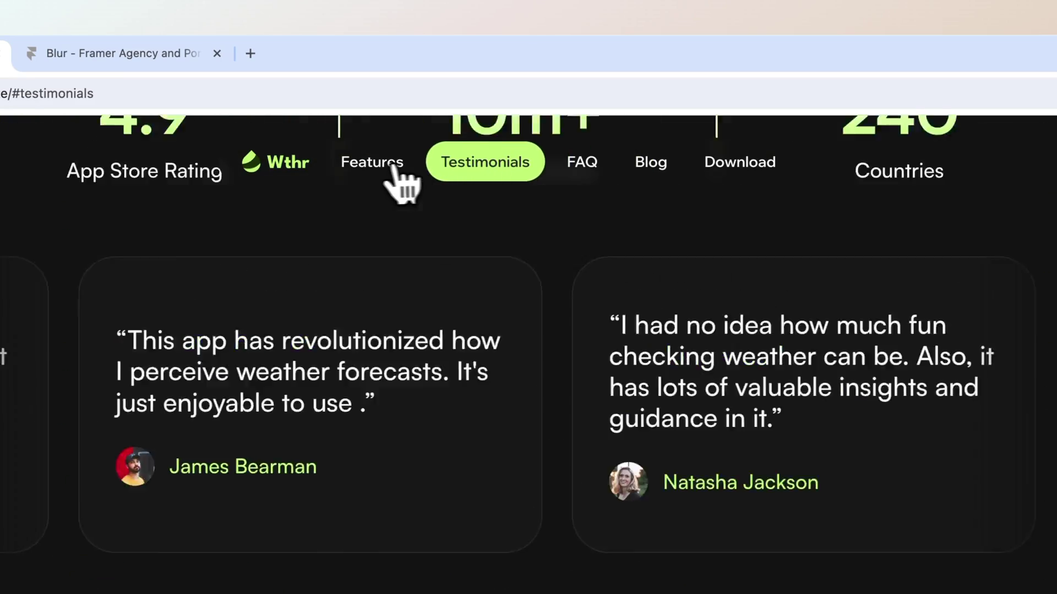
pyautogui.click(374, 168)
pyautogui.click(275, 162)
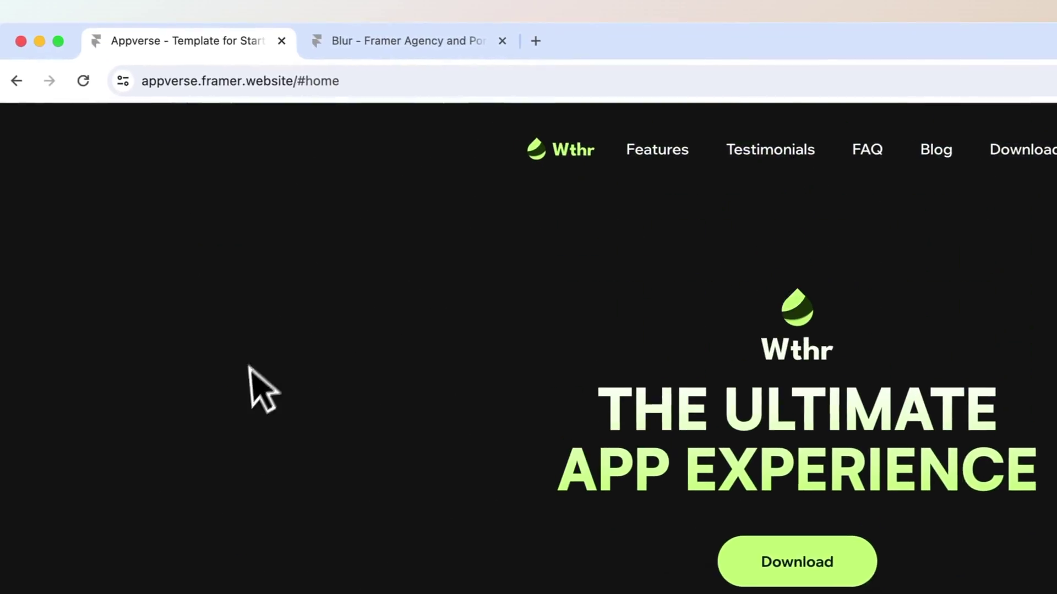
# Step: Examine how the navigation bar highlight follows each section of the Wthr page down to Download and back up
pyautogui.scroll(-10, 318, 401)
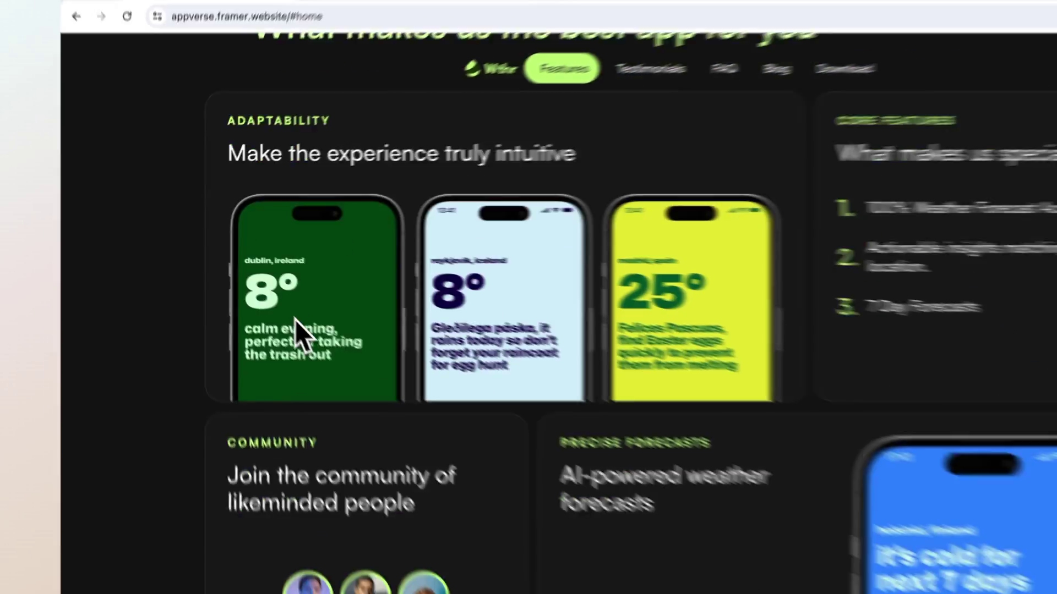
pyautogui.scroll(-15, 259, 291)
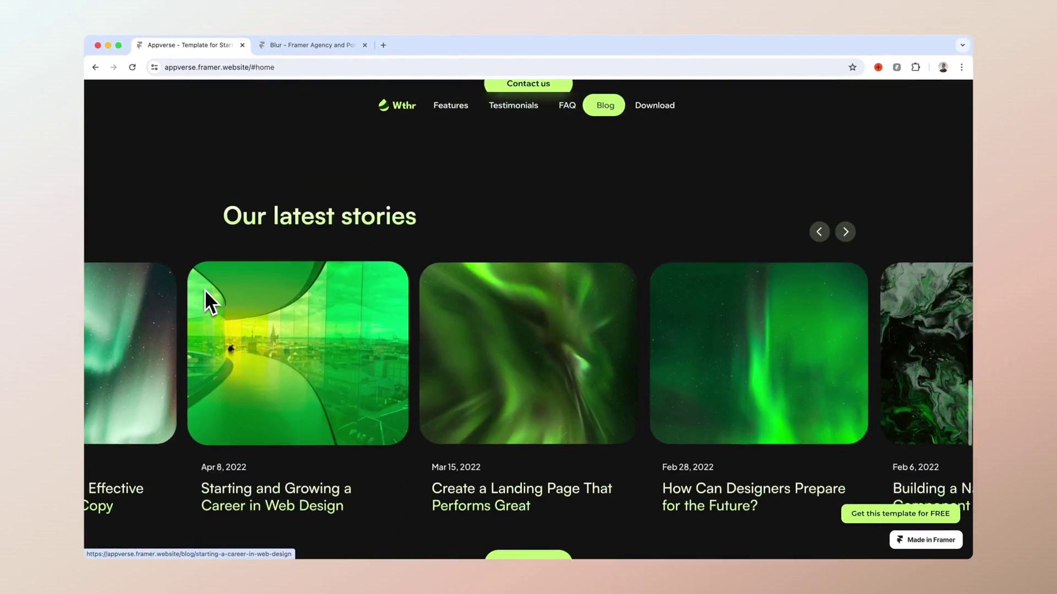
pyautogui.scroll(-8, 204, 289)
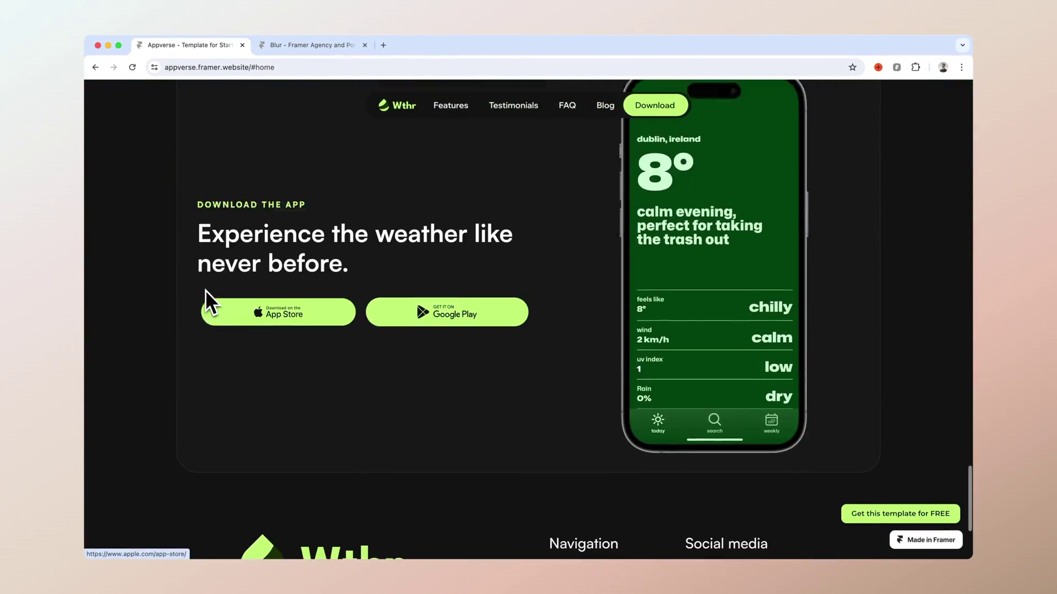
pyautogui.scroll(20, 206, 290)
pyautogui.scroll(10, 206, 290)
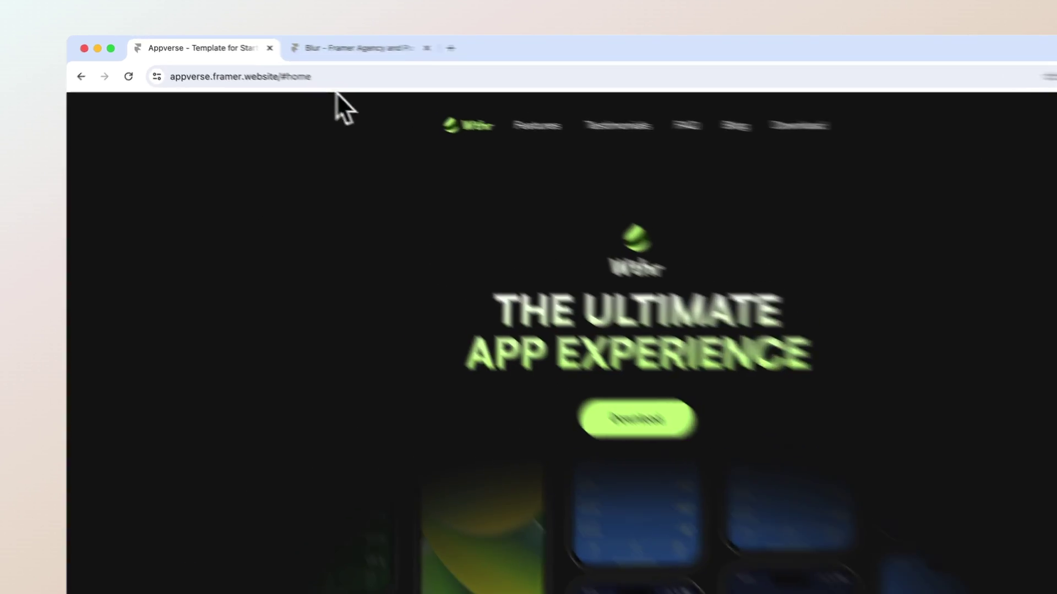
# Step: Switch to the Blur template page and examine how its navigation bar highlights the Work, Services, Prices, Blog and Contact sections
pyautogui.click(346, 49)
pyautogui.scroll(-12, 329, 229)
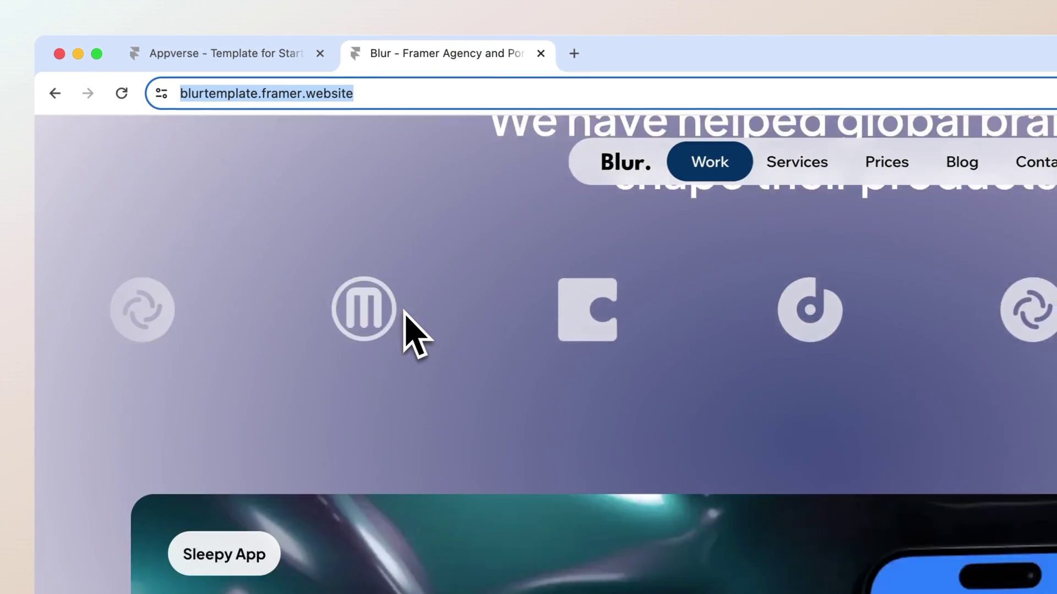
pyautogui.scroll(-20, 404, 312)
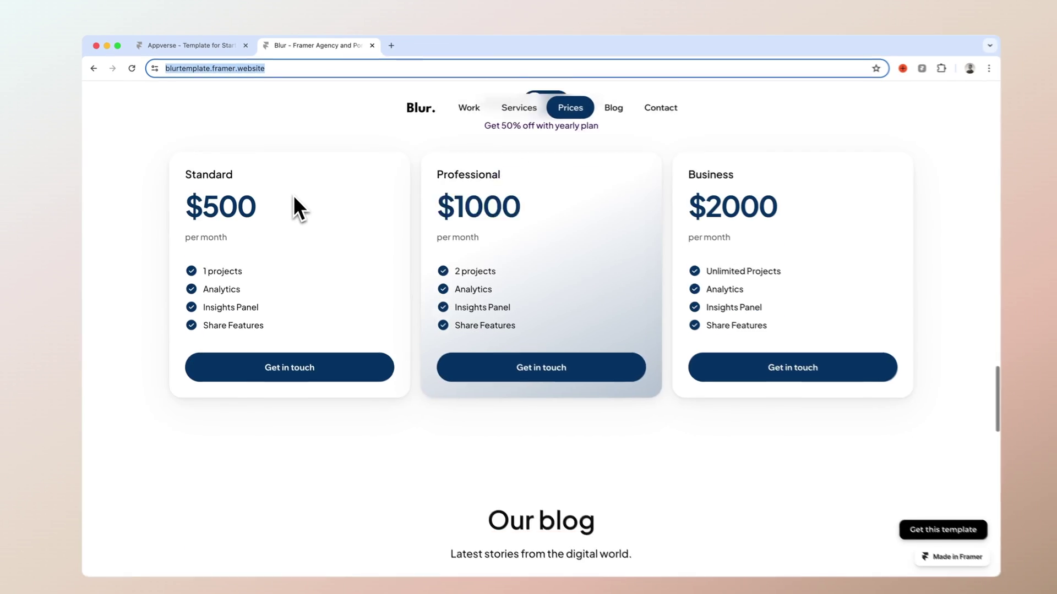
pyautogui.scroll(-10, 288, 190)
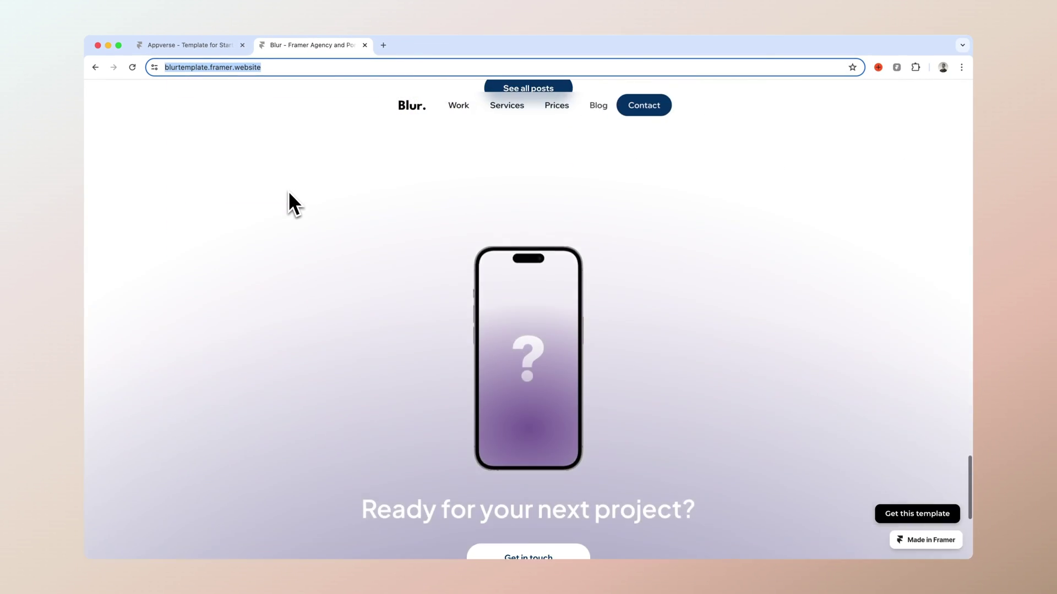
pyautogui.scroll(20, 288, 191)
pyautogui.scroll(10, 289, 192)
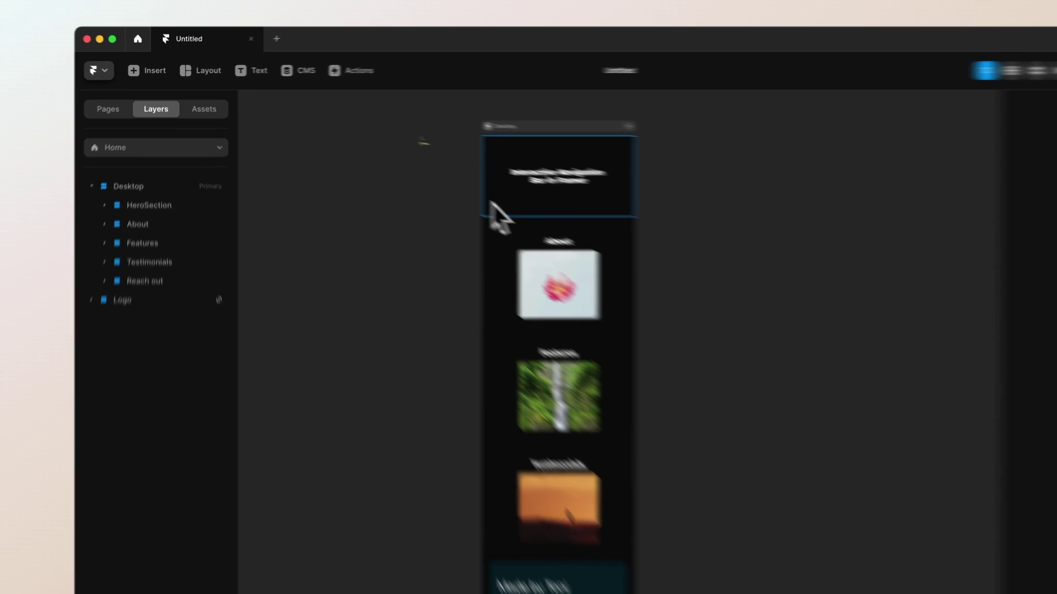
# Step: Switch to the Framer project and review the HeroSection, About, Features, Testimonials and Reach out sections of the Desktop page
pyautogui.click(427, 185)
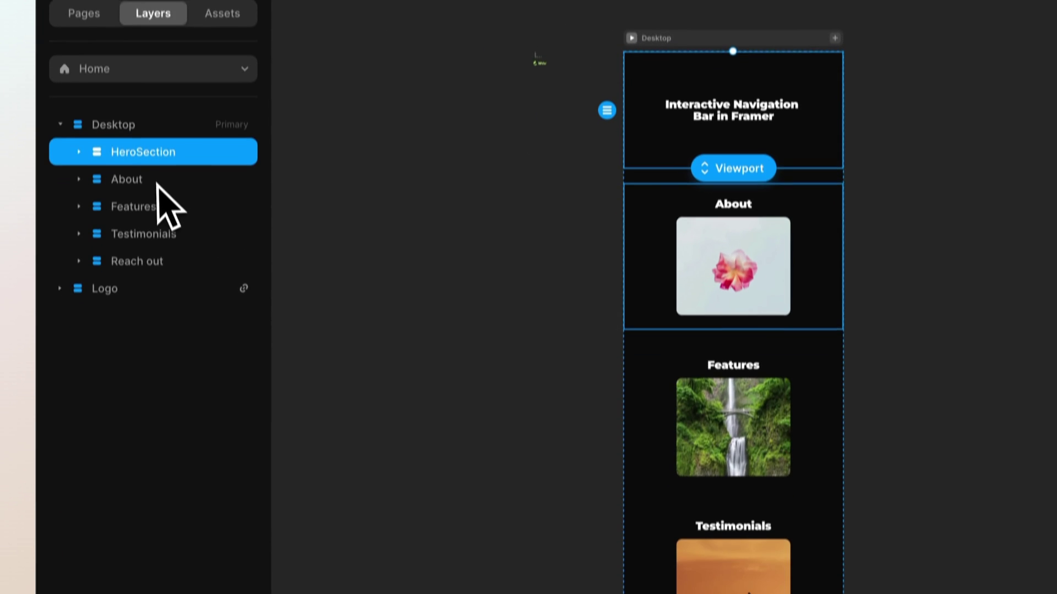
pyautogui.click(157, 184)
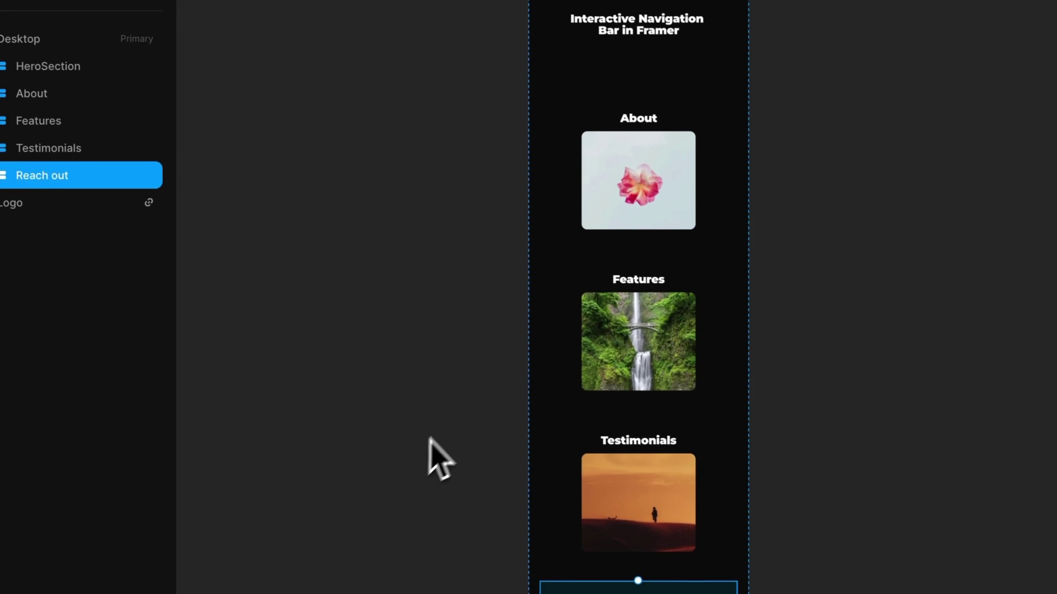
pyautogui.click(527, 499)
pyautogui.scroll(3, 556, 469)
pyautogui.scroll(2, 677, 138)
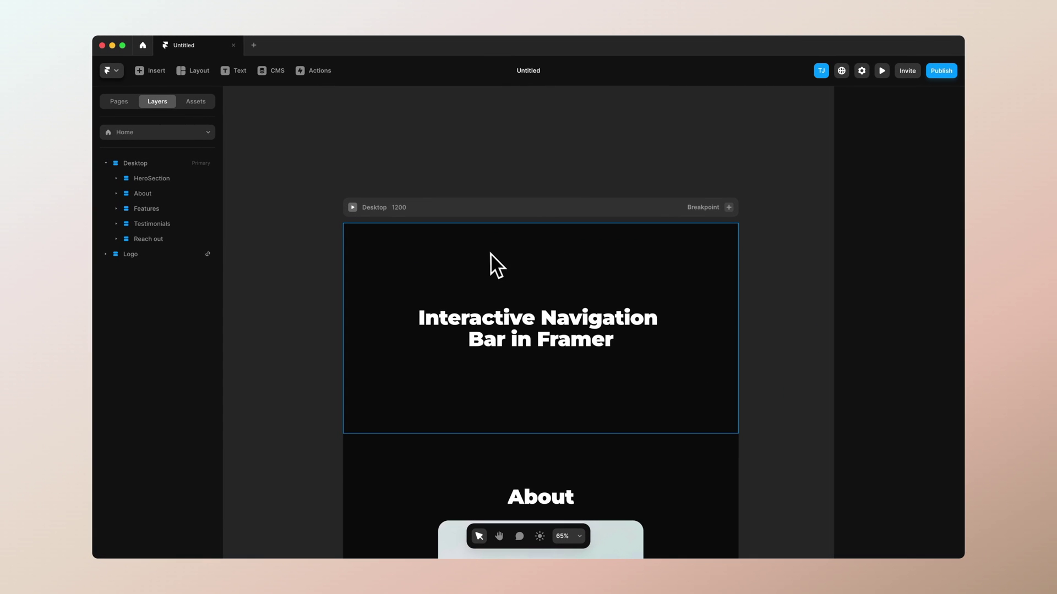
pyautogui.scroll(-2, 490, 253)
pyautogui.scroll(-5, 484, 236)
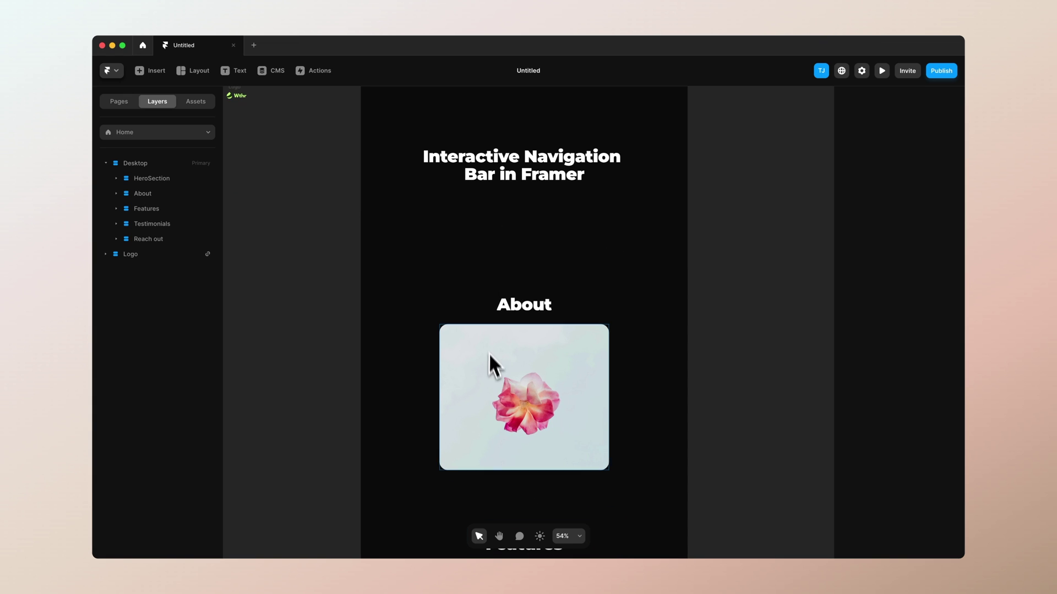
pyautogui.scroll(-5, 491, 365)
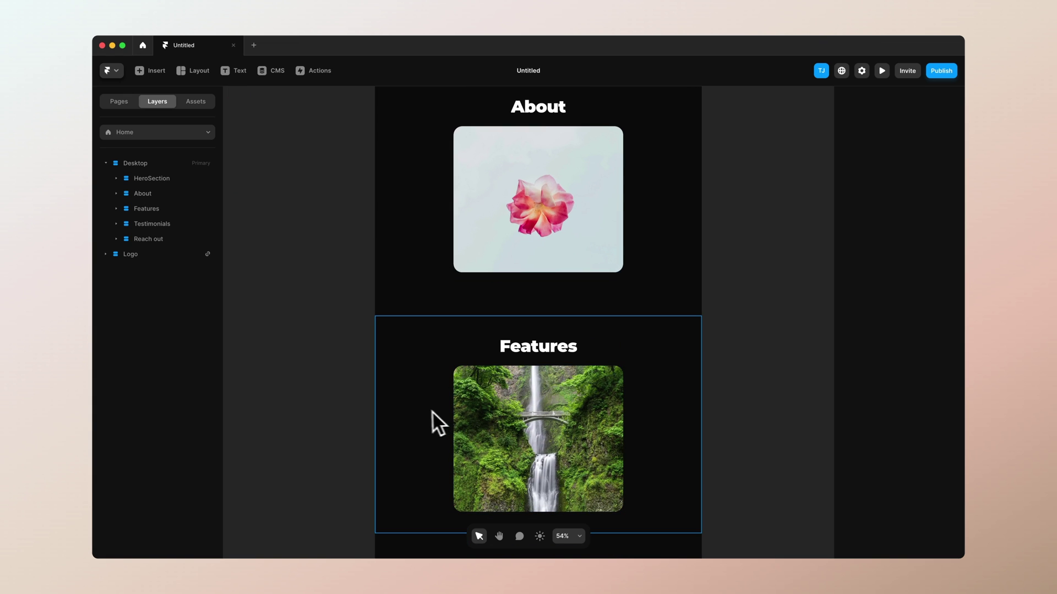
pyautogui.scroll(-7, 422, 412)
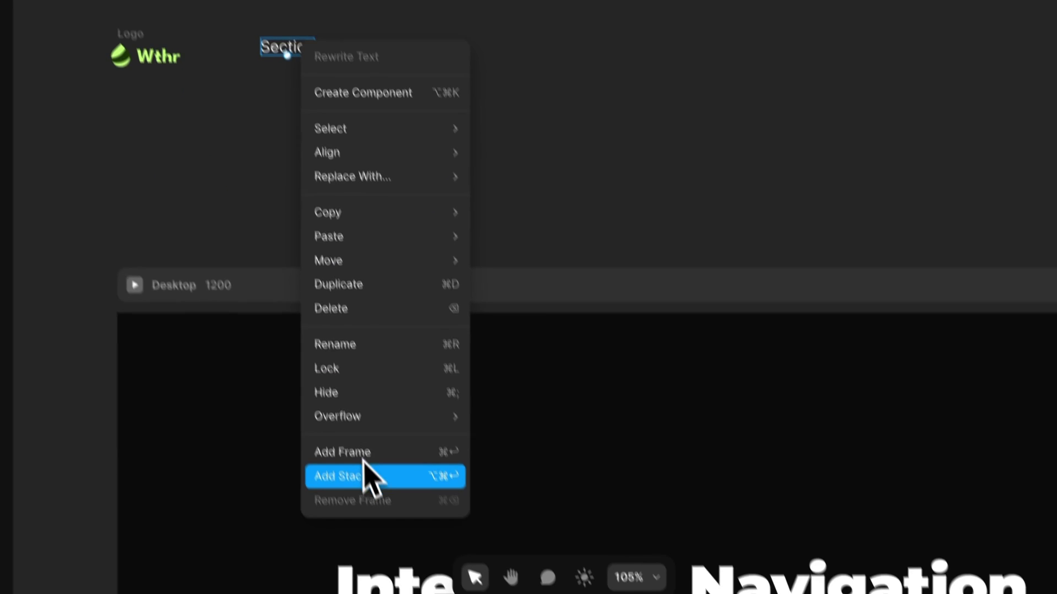
# Step: Wrap the Section text in a stack with its width and height set to Fit Content
pyautogui.click(366, 480)
pyautogui.click(1013, 100)
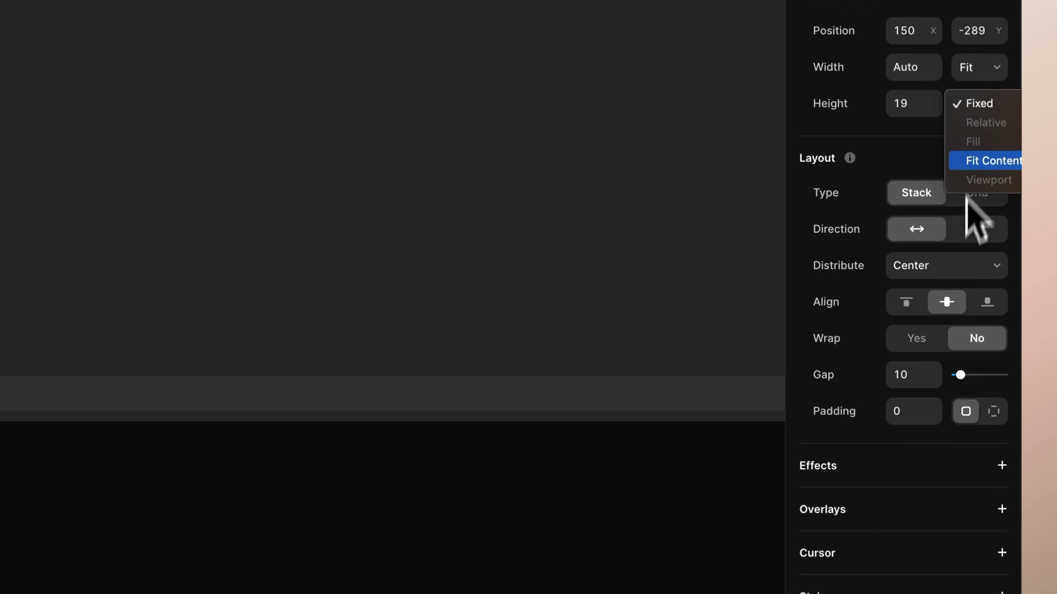
pyautogui.click(978, 238)
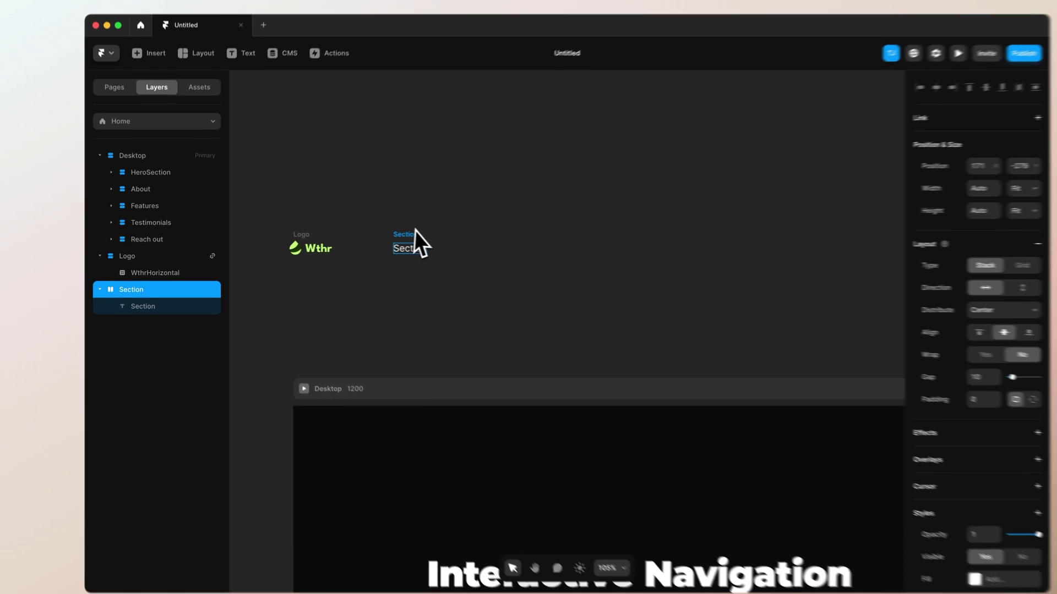
# Step: Duplicate the Section stack three times to make four section items
pyautogui.press('super+d')
pyautogui.press('super+d')
pyautogui.press('super+d')
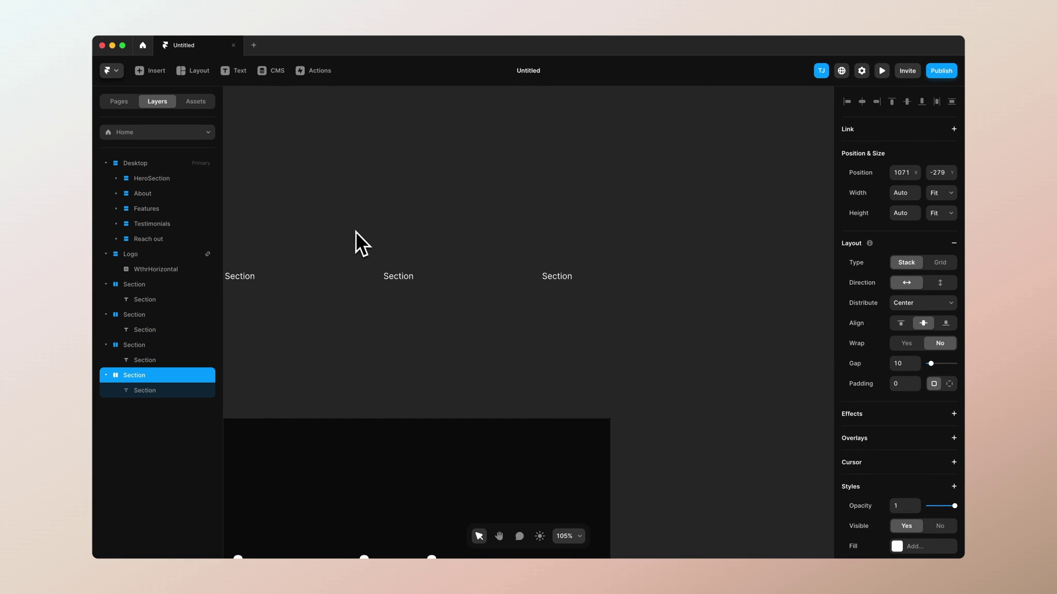
# Step: Select all four Section stacks above the Desktop frame and group them in a new stack
pyautogui.scroll(-2, 360, 237)
pyautogui.hscroll(-2, 360, 237)
pyautogui.moveTo(769, 300); pyautogui.dragTo(332, 230)
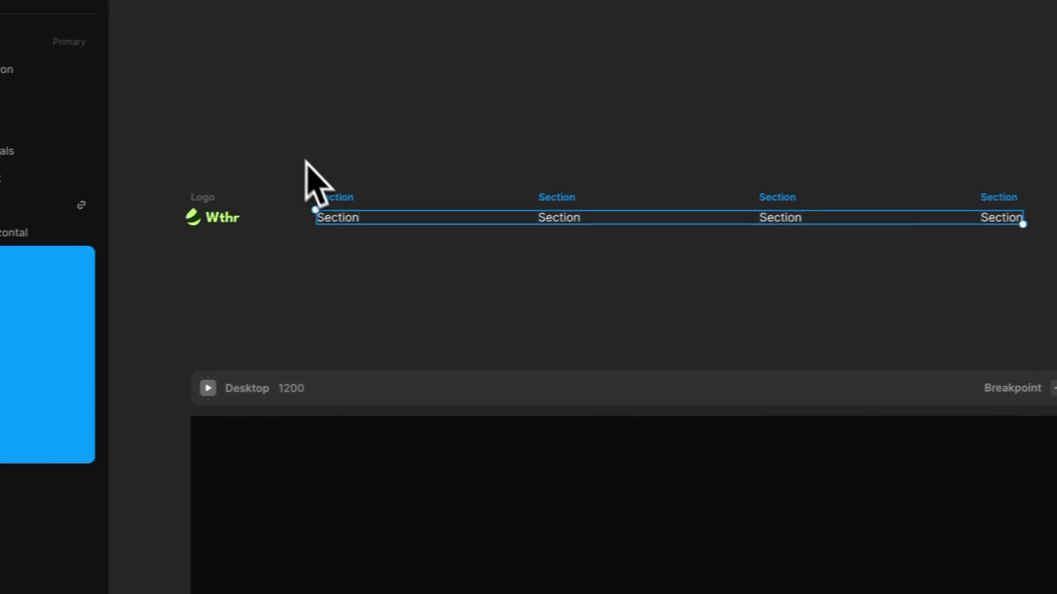
pyautogui.rightClick(329, 196)
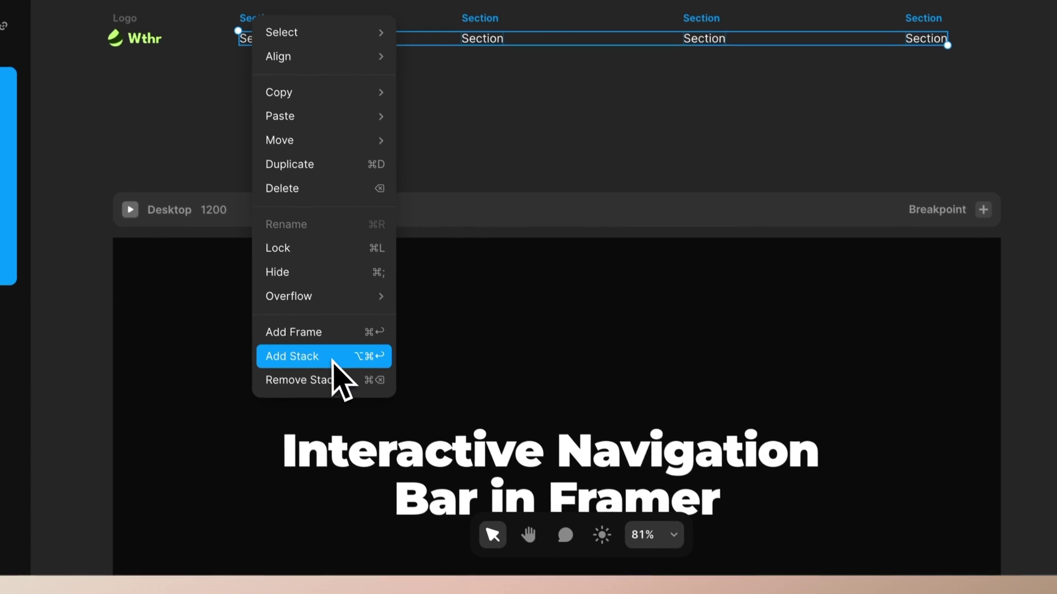
pyautogui.click(332, 361)
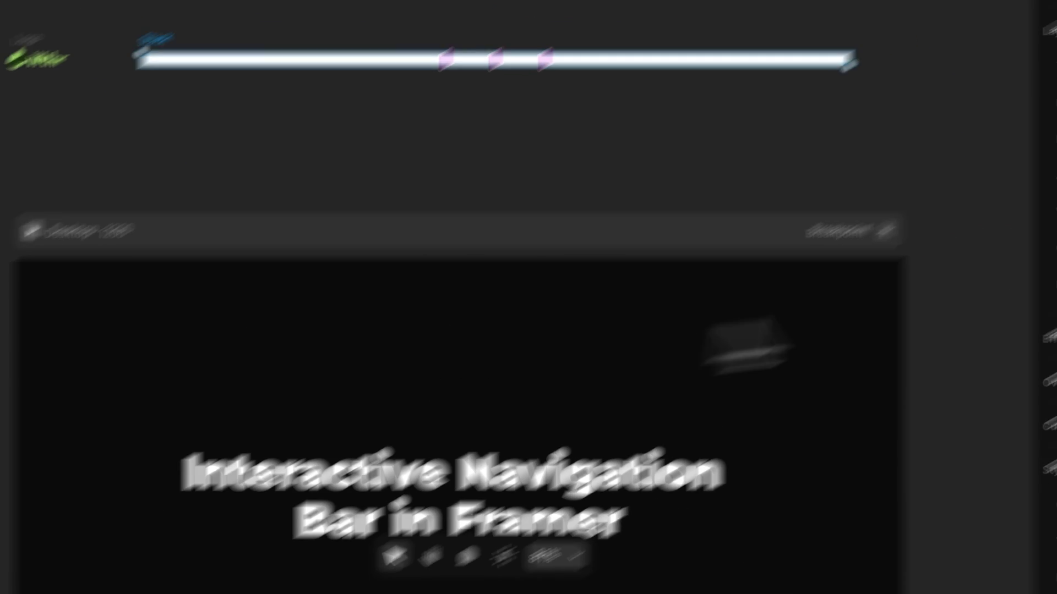
# Step: Make the stack of sections fit its content, remove its white fill and widen the gap between its items
pyautogui.click(982, 126)
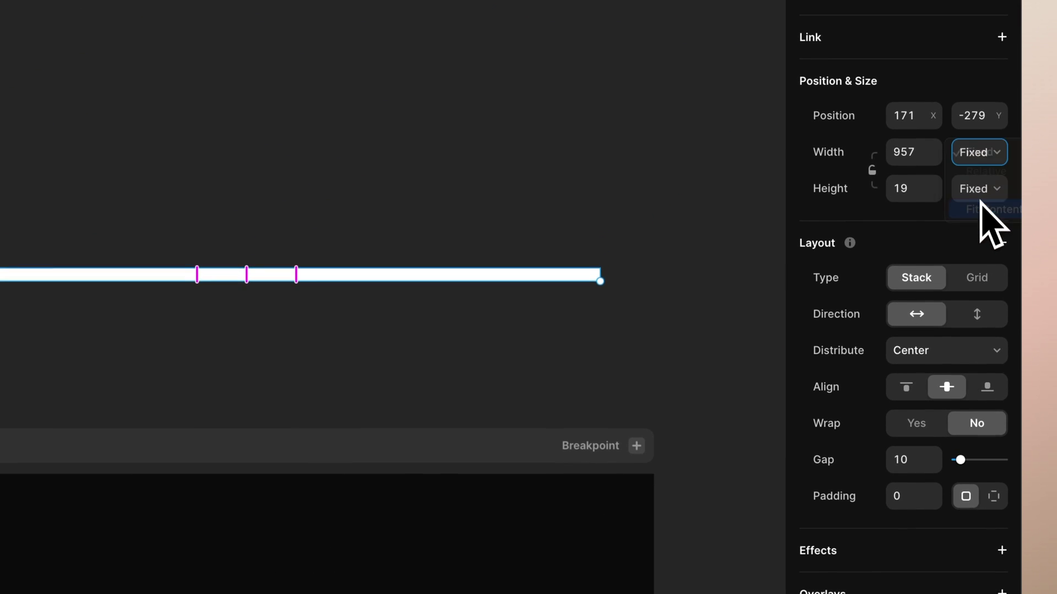
pyautogui.click(979, 245)
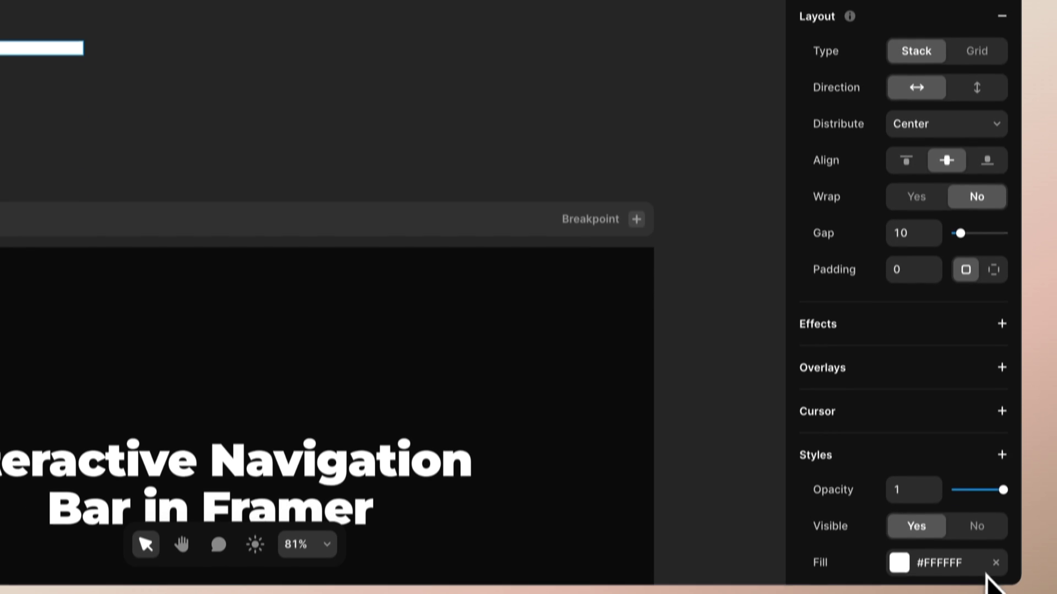
pyautogui.moveTo(939, 212); pyautogui.dragTo(930, 166)
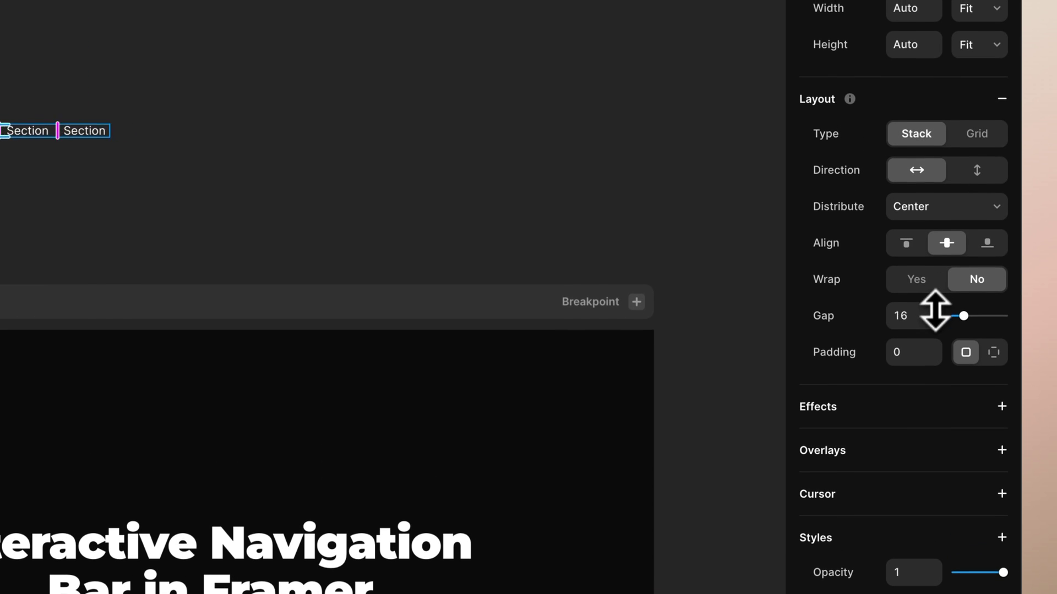
pyautogui.moveTo(931, 303); pyautogui.dragTo(931, 300)
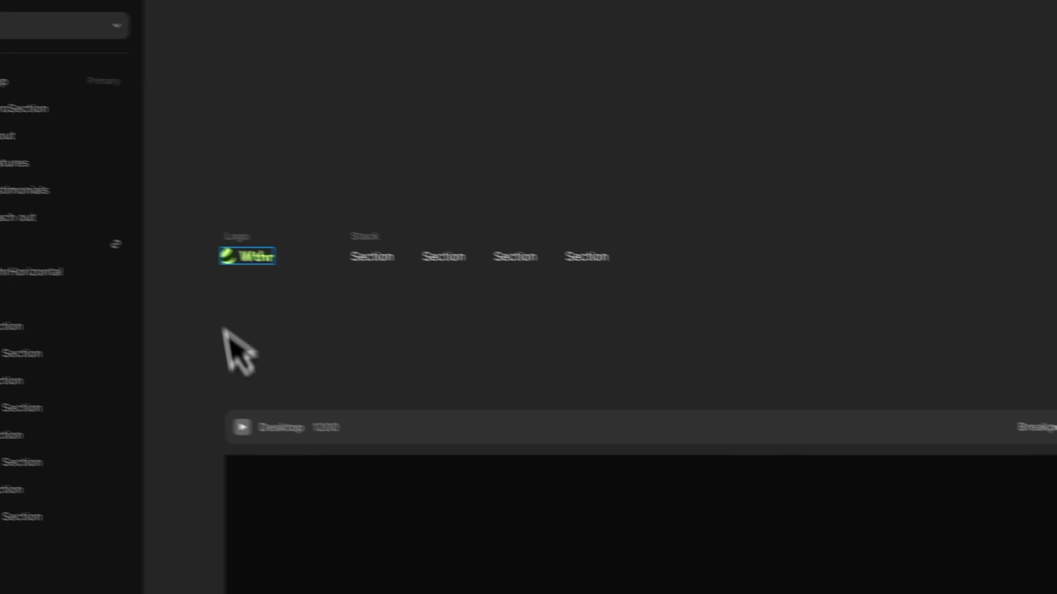
# Step: Move the Wthr logo closer to the stack of section items
pyautogui.click(275, 256)
pyautogui.moveTo(303, 254); pyautogui.dragTo(352, 251)
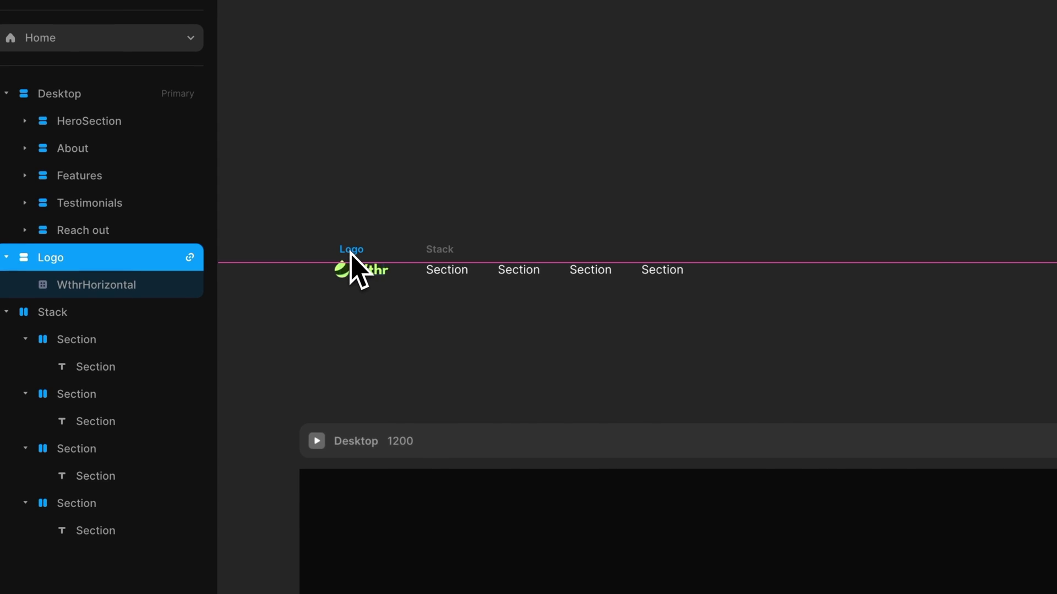
pyautogui.scroll(3, 360, 248)
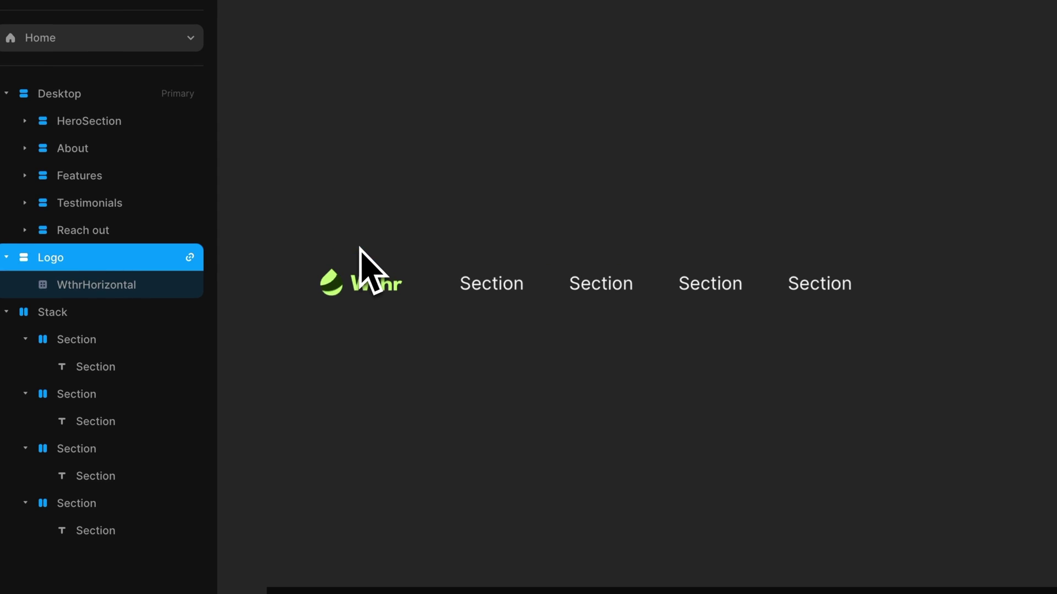
# Step: Wrap the logo and the stack of section items in an outer stack sized to fit its content
pyautogui.moveTo(282, 207); pyautogui.dragTo(957, 313)
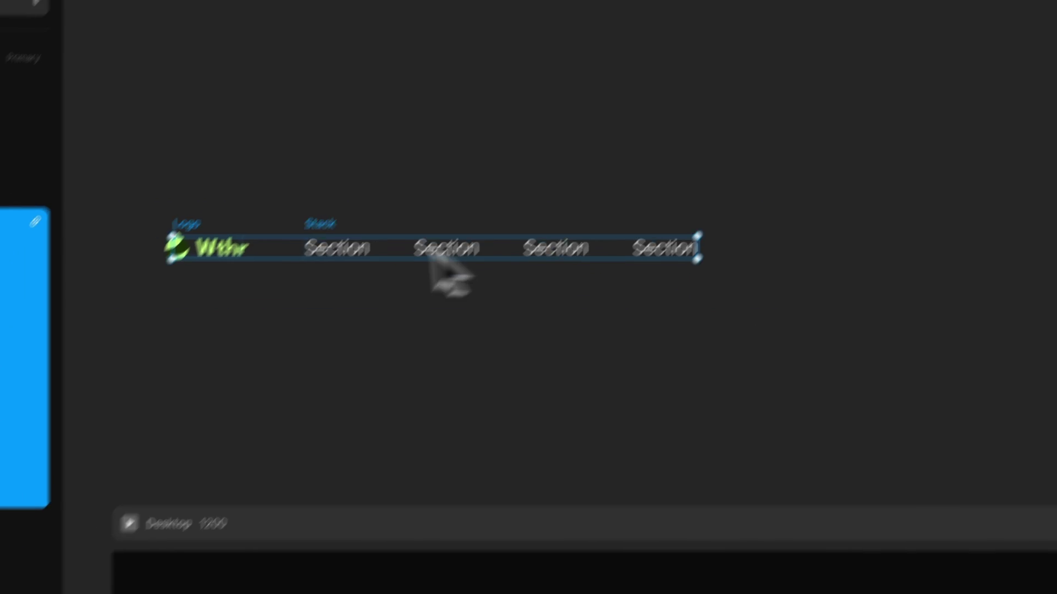
pyautogui.rightClick(478, 292)
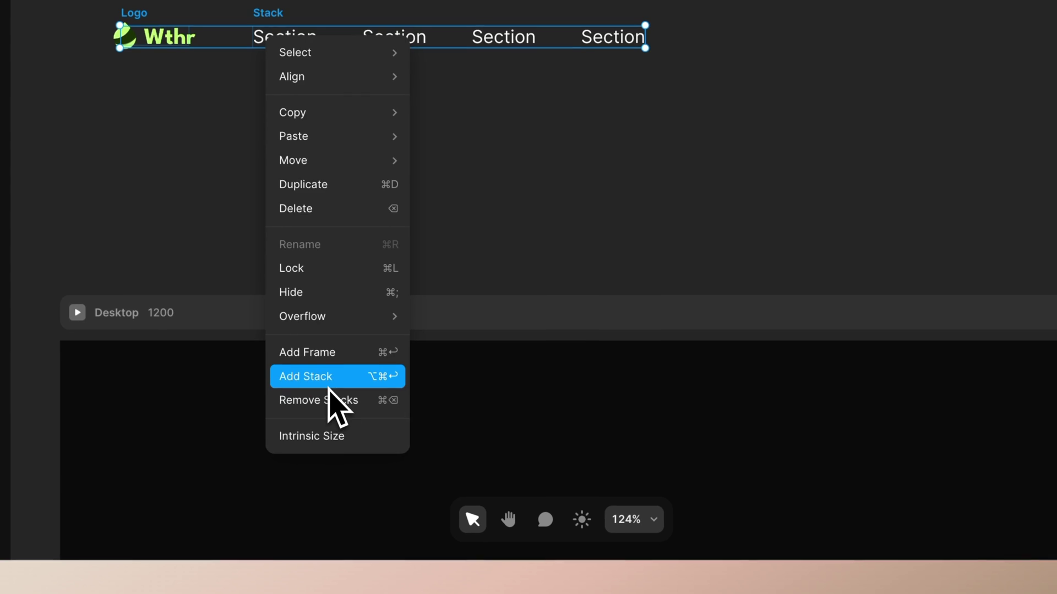
pyautogui.click(469, 493)
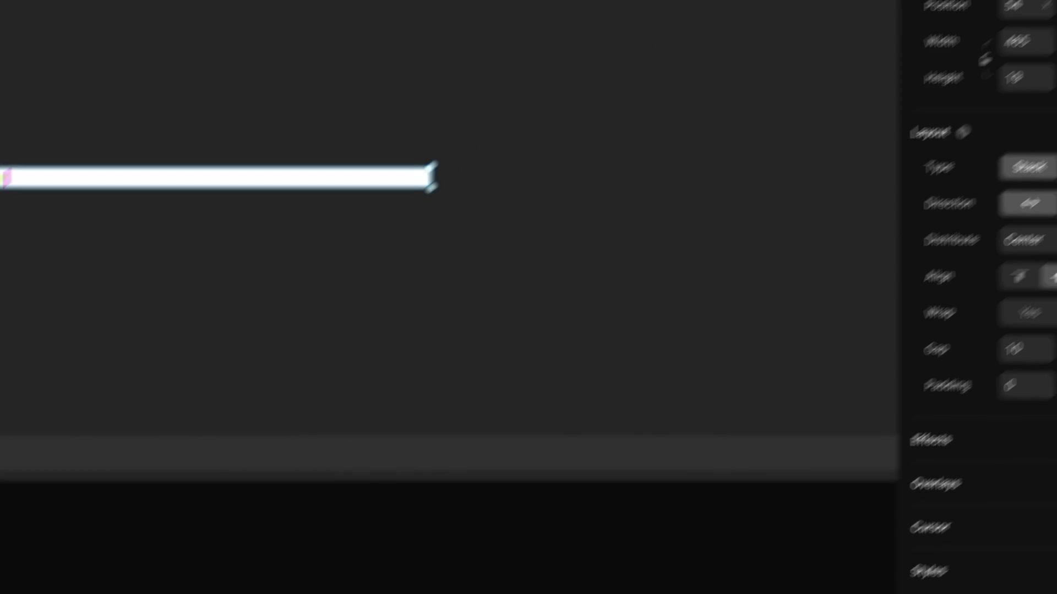
pyautogui.click(983, 161)
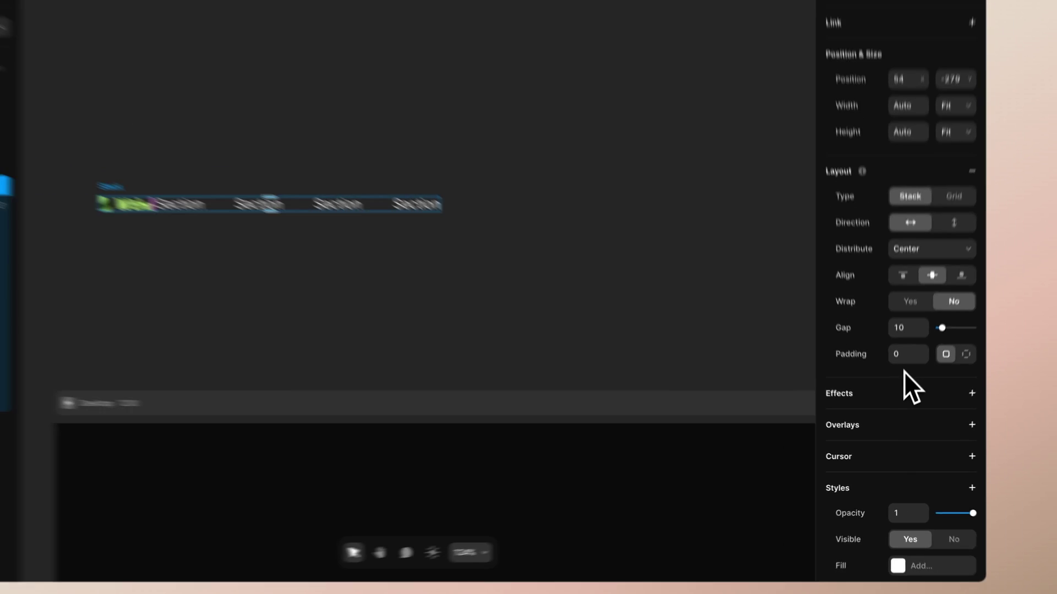
# Step: Set the outer stack's gap to 40 and its padding to 8 at top and bottom and 24 at left and right
pyautogui.scroll(-3, 906, 380)
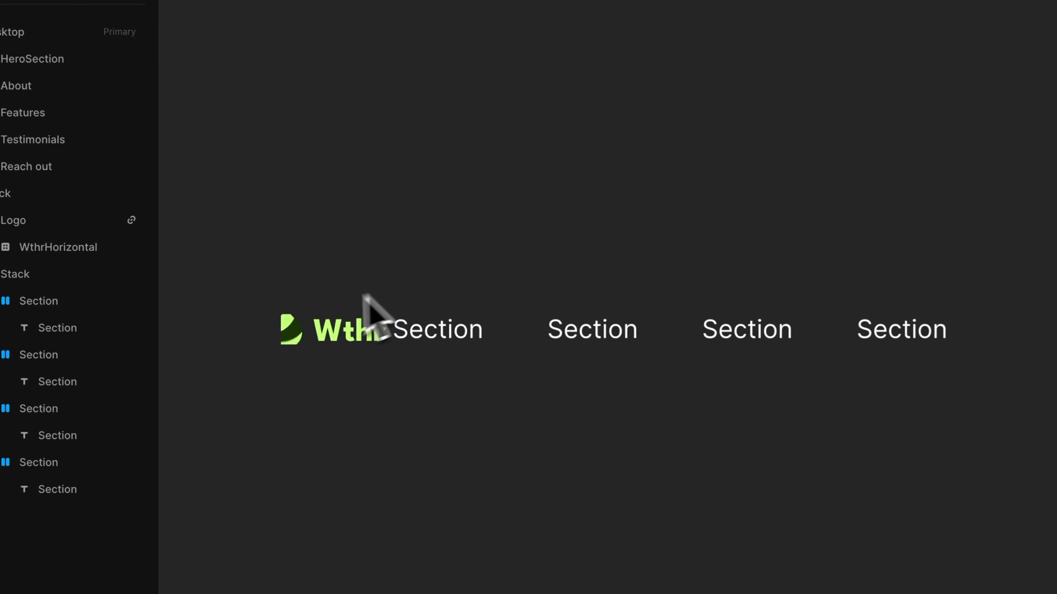
pyautogui.moveTo(935, 221); pyautogui.dragTo(938, 203)
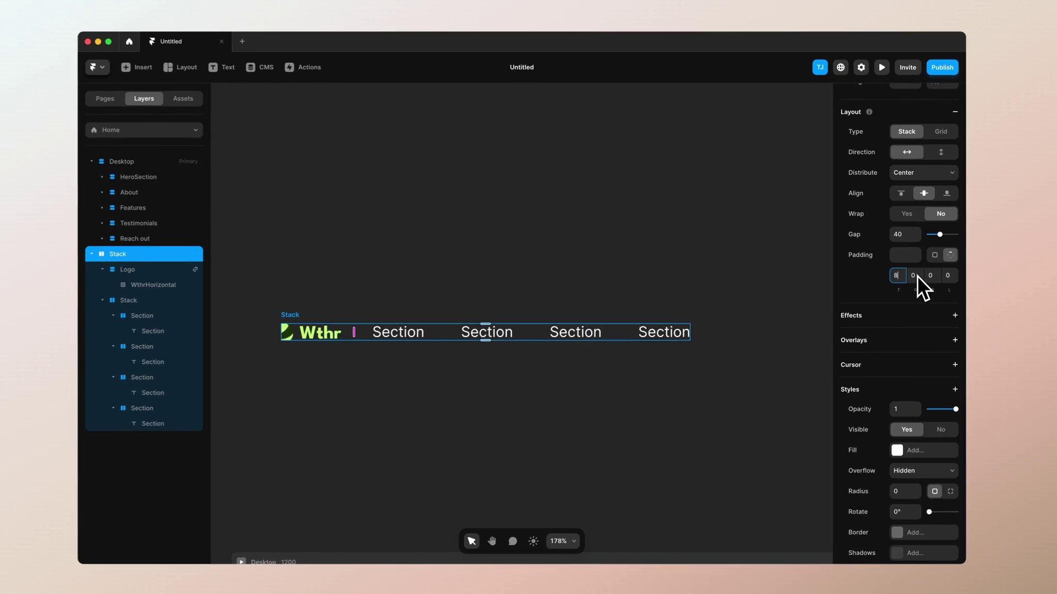
pyautogui.write('8')
pyautogui.press('Tab')
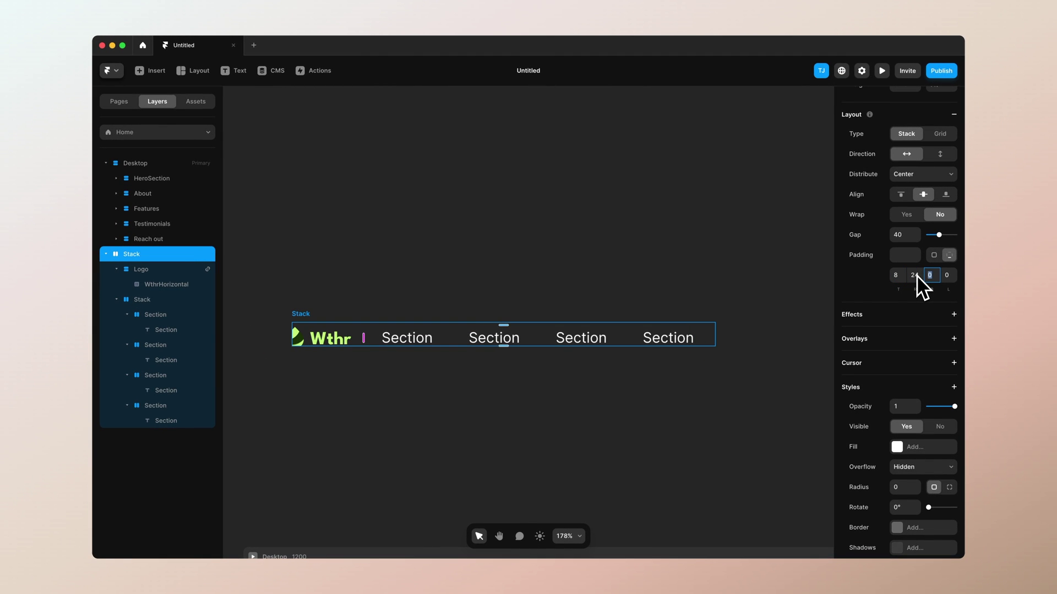
pyautogui.write('8')
pyautogui.press('Tab')
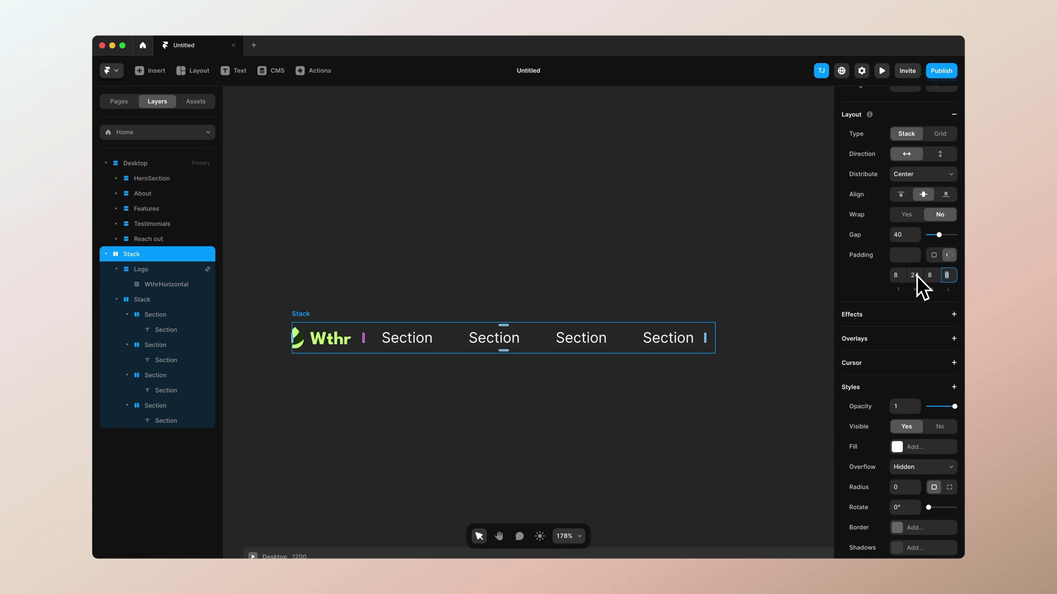
pyautogui.write('24')
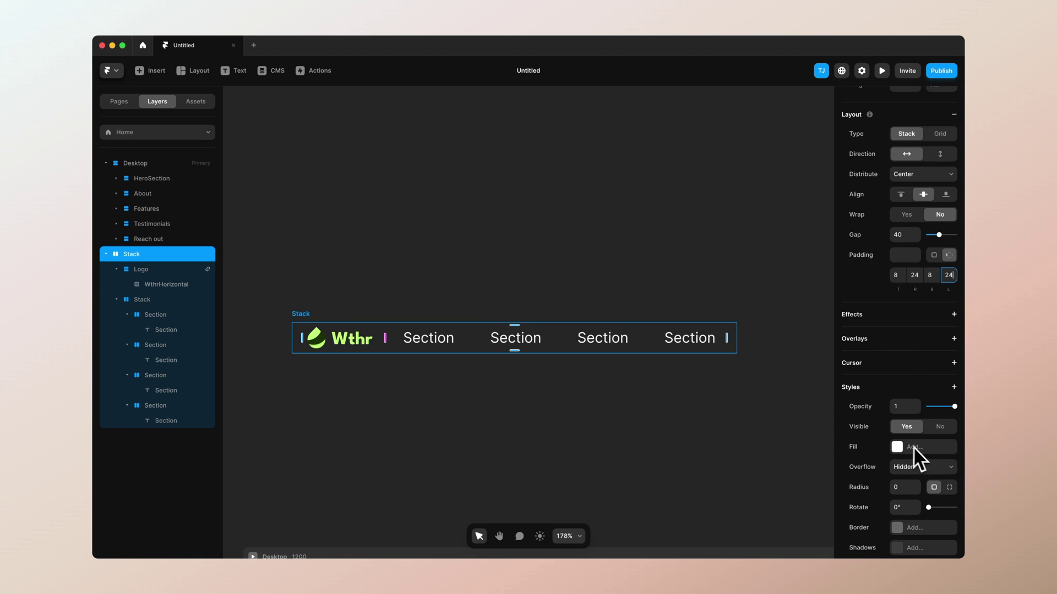
# Step: Fill the outer stack with HighlightColor at 10% opacity and round its corners with a radius of 206
pyautogui.scroll(-1, 914, 447)
pyautogui.click(899, 321)
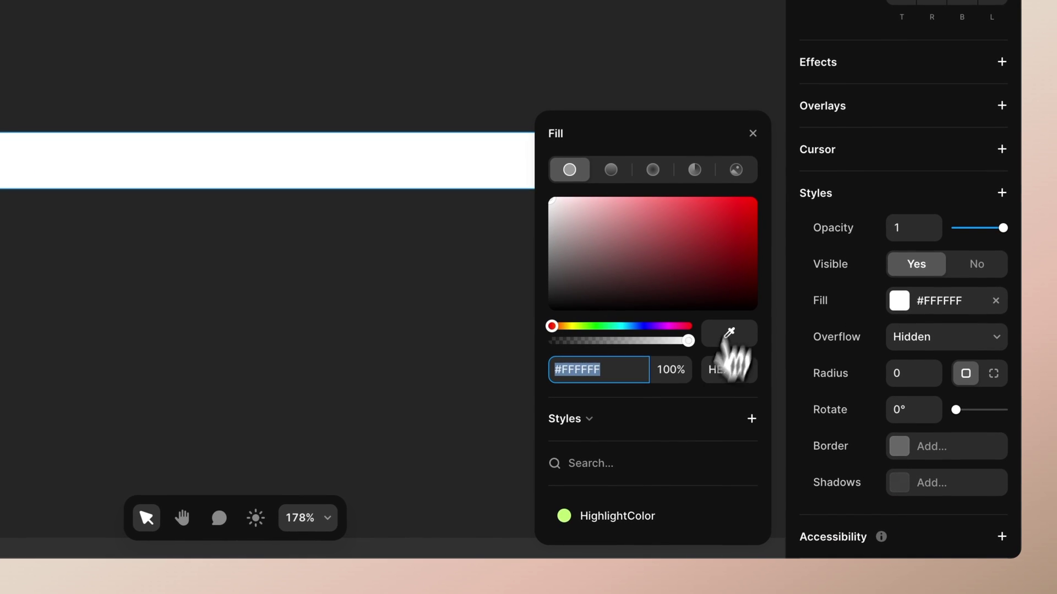
pyautogui.click(633, 516)
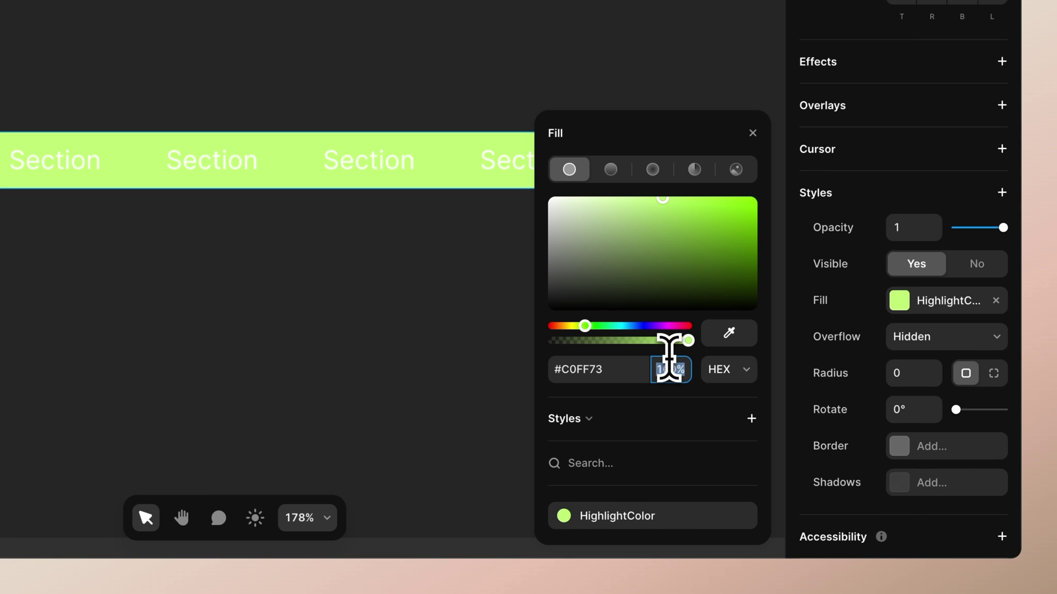
pyautogui.write('10')
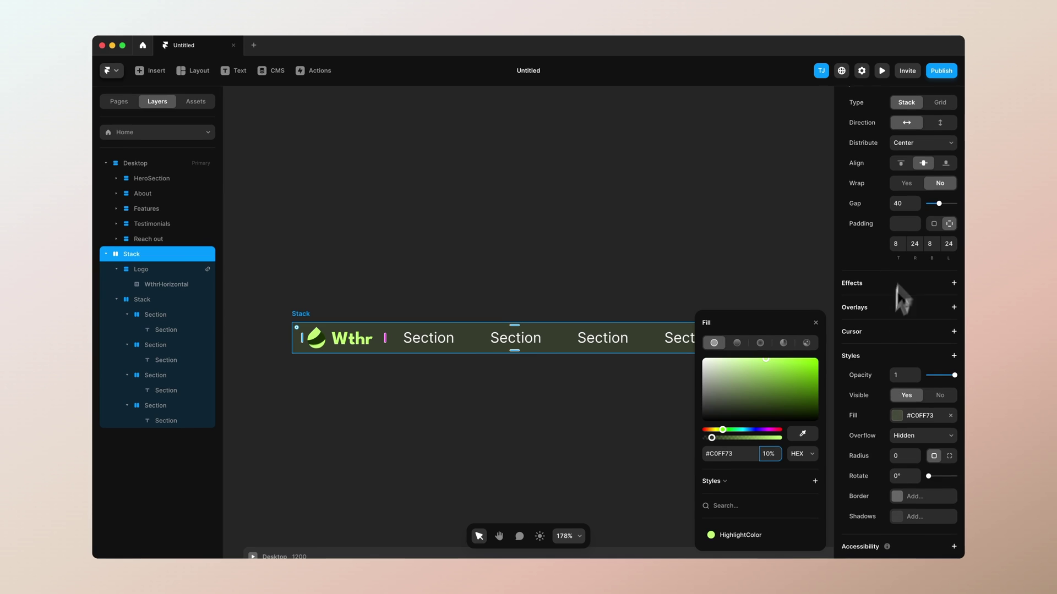
pyautogui.scroll(-1, 886, 447)
pyautogui.moveTo(915, 421); pyautogui.dragTo(914, 319)
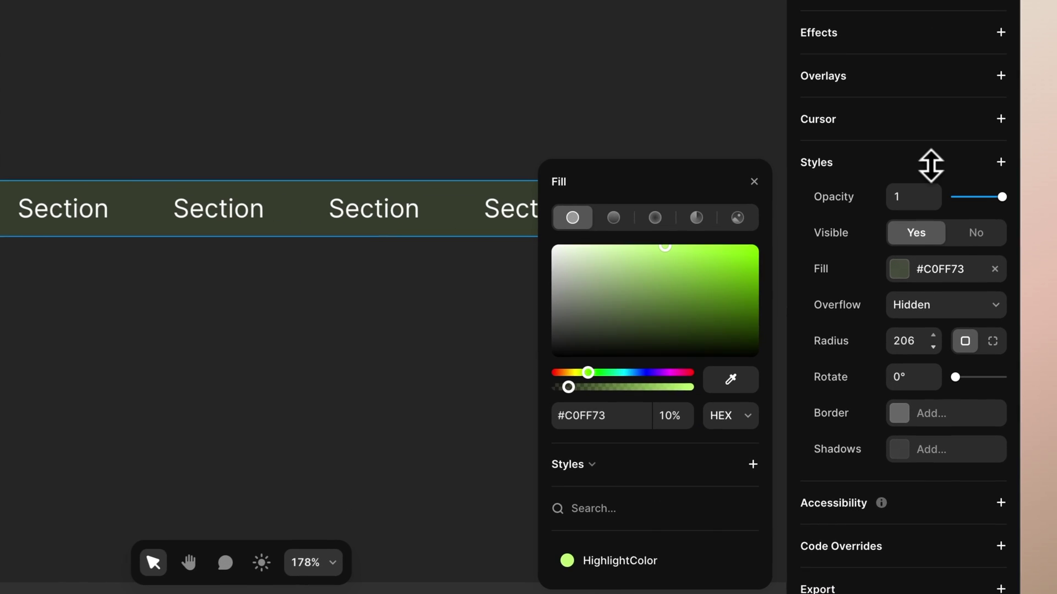
# Step: Add a solid 1-pixel border to the outer stack, coloured with the HighlightColor style
pyautogui.scroll(-1, 891, 363)
pyautogui.click(895, 395)
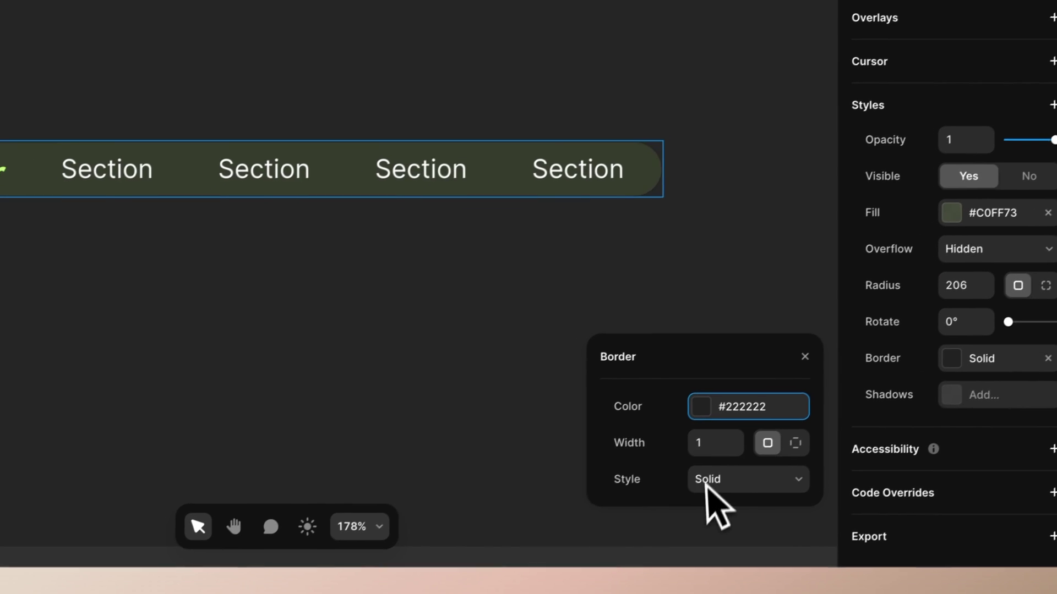
pyautogui.click(715, 400)
pyautogui.click(670, 514)
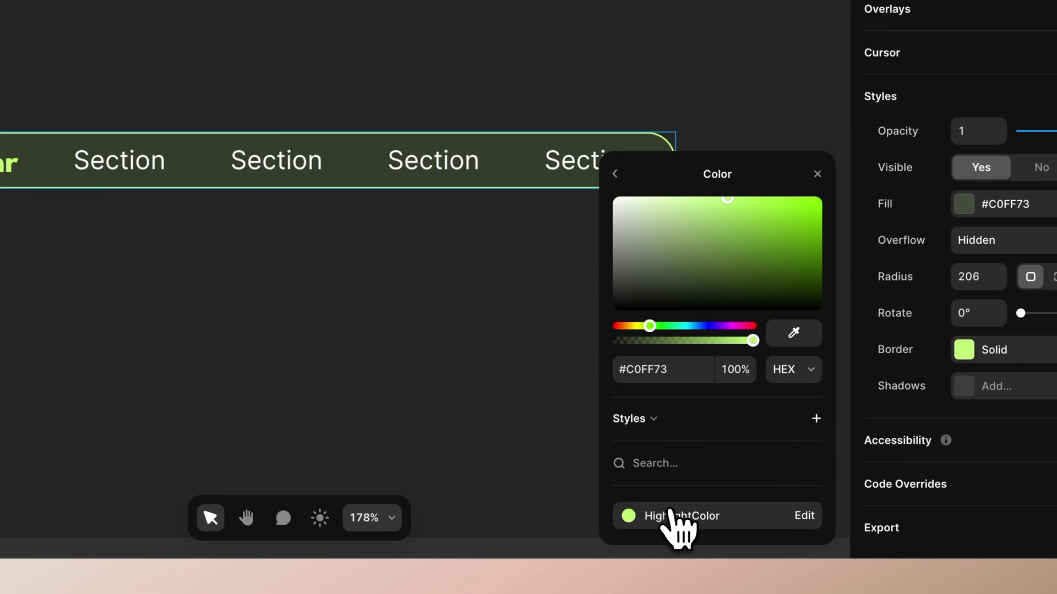
pyautogui.click(439, 381)
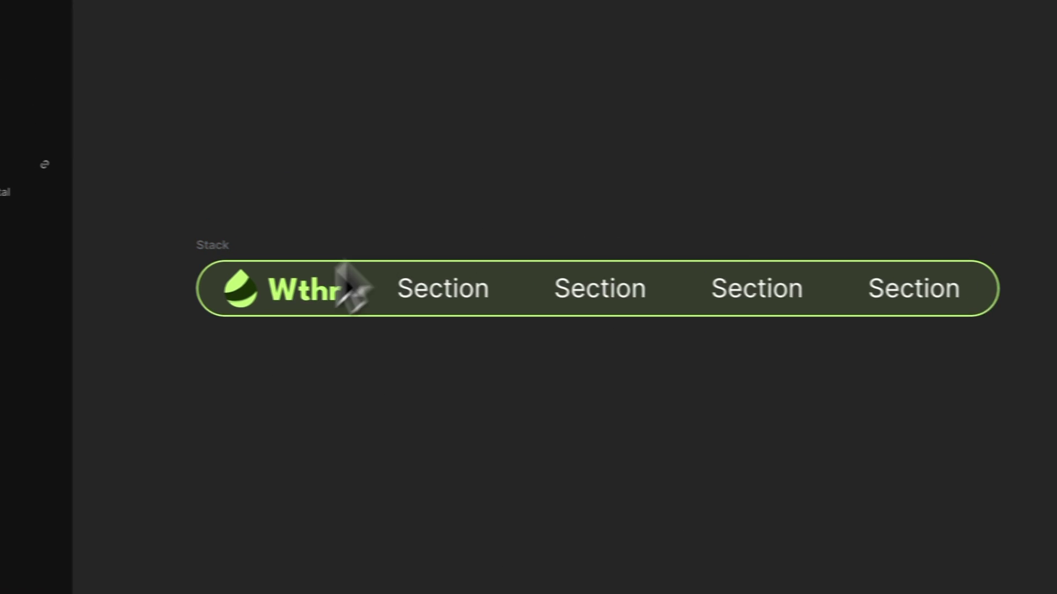
# Step: Select all four Section text layers in the navigation bar and set their font weight to Medium
pyautogui.click(479, 311)
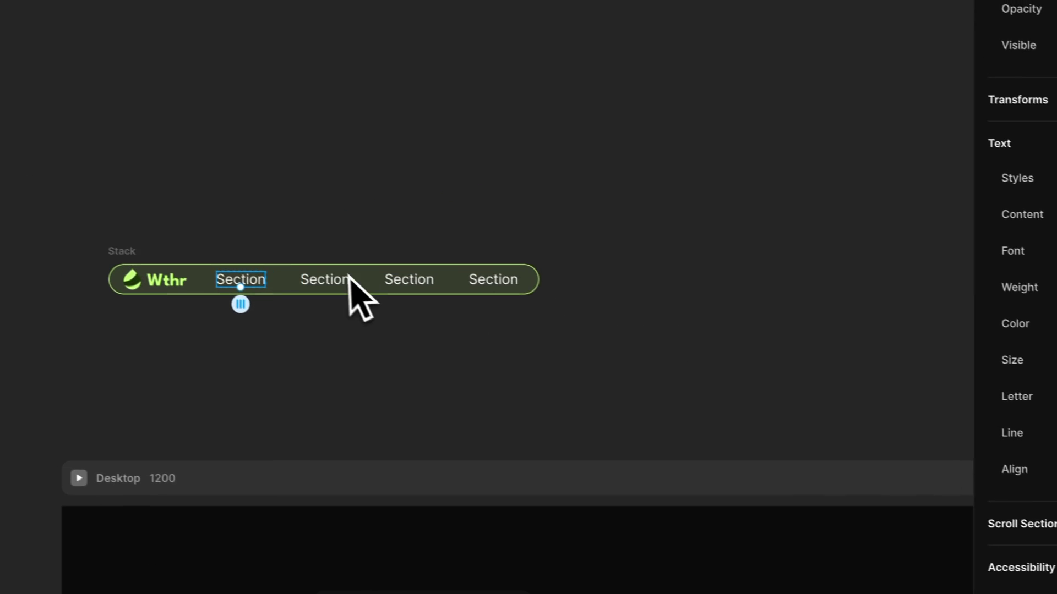
pyautogui.keyDown('shift'); pyautogui.click(166, 225); pyautogui.keyUp('shift')
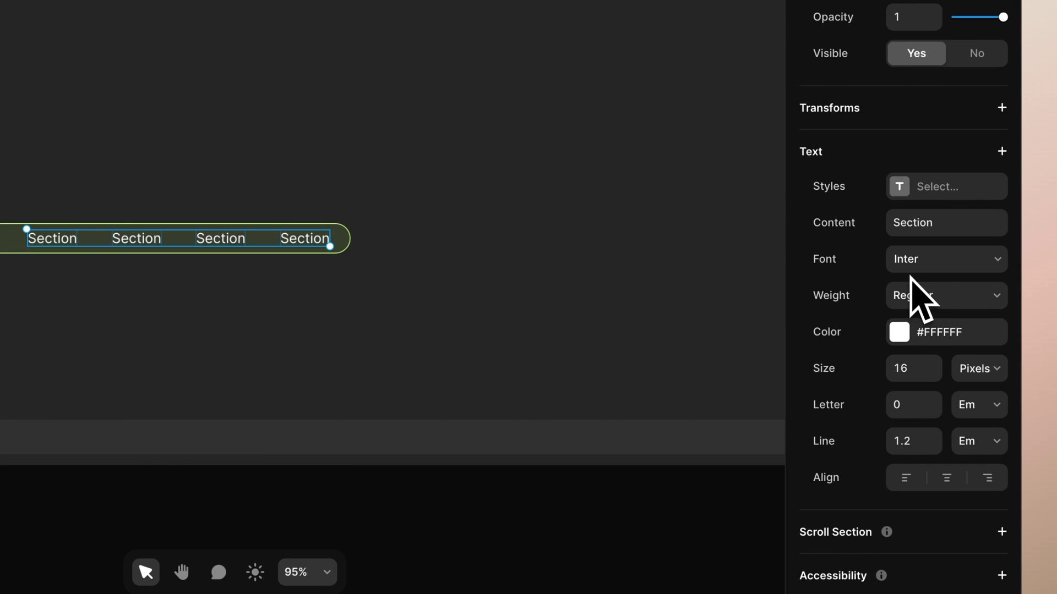
pyautogui.click(920, 295)
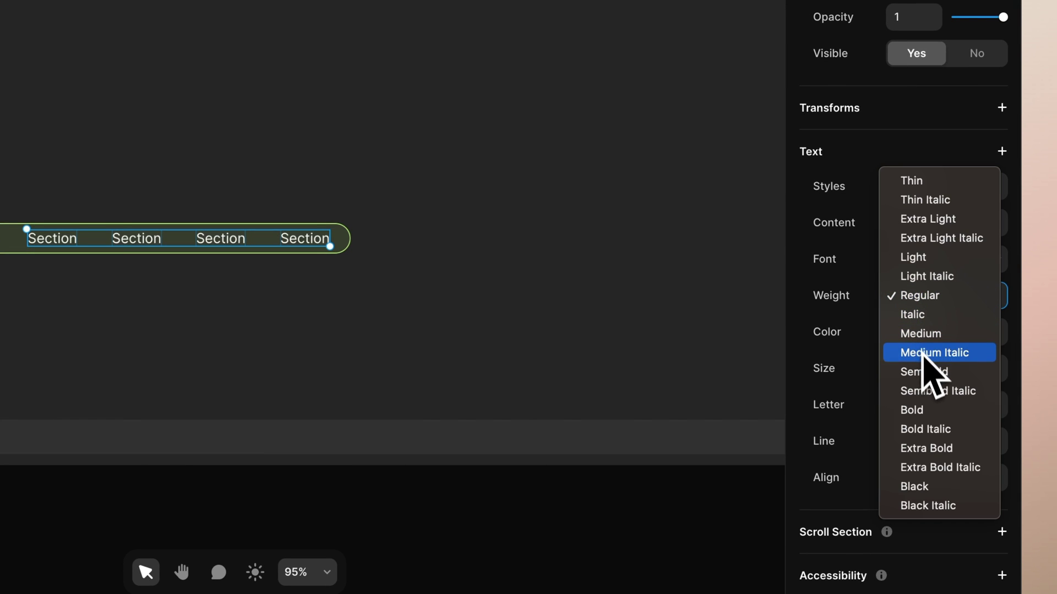
pyautogui.click(924, 372)
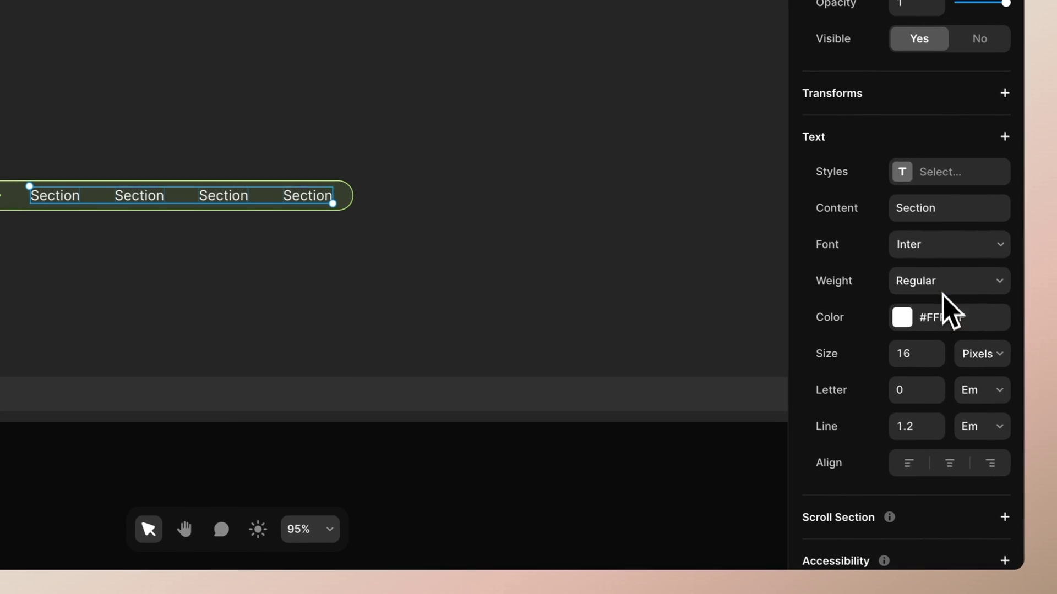
pyautogui.click(942, 290)
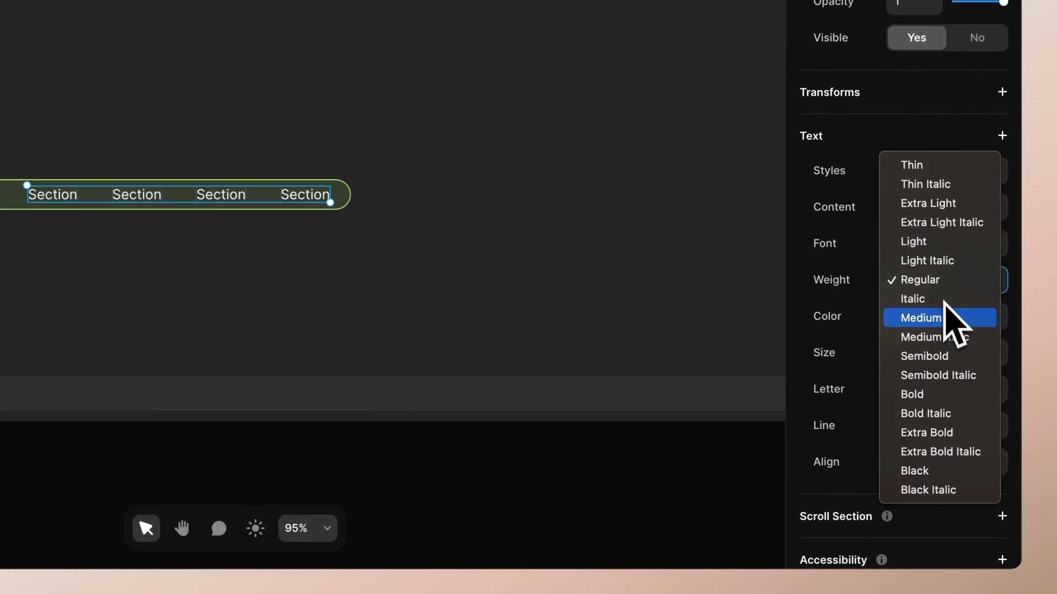
pyautogui.click(943, 303)
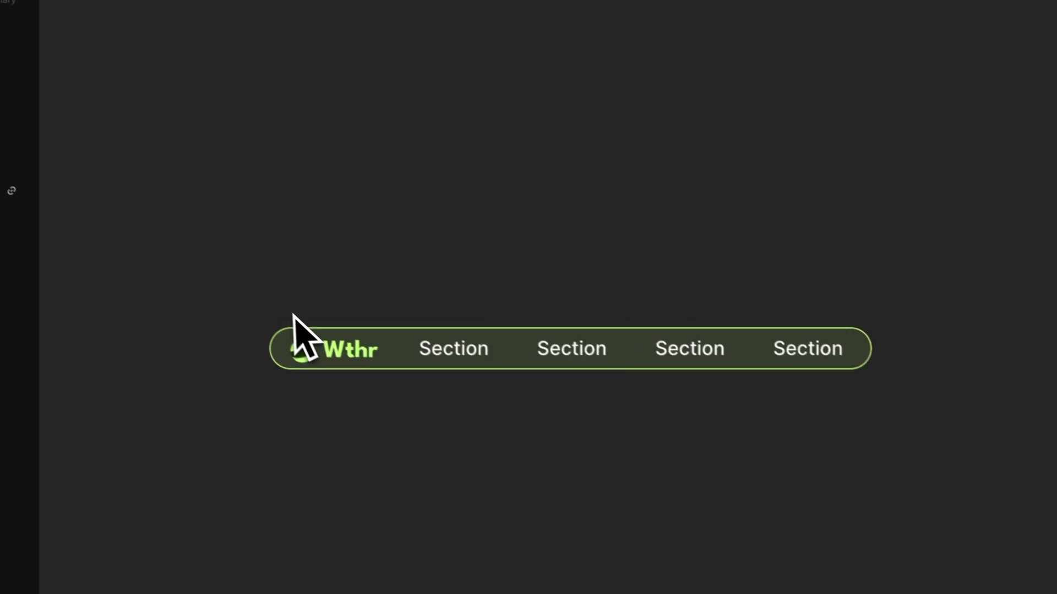
# Step: Increase the outer stack's top and bottom padding to 16
pyautogui.scroll(3, 293, 316)
pyautogui.click(297, 330)
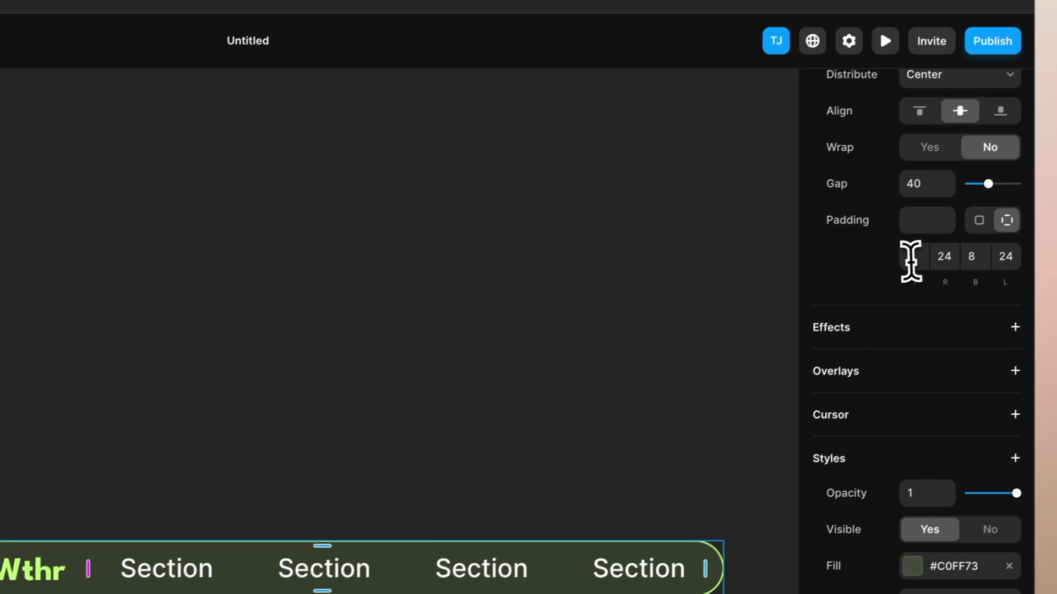
pyautogui.click(906, 266)
pyautogui.write('1')
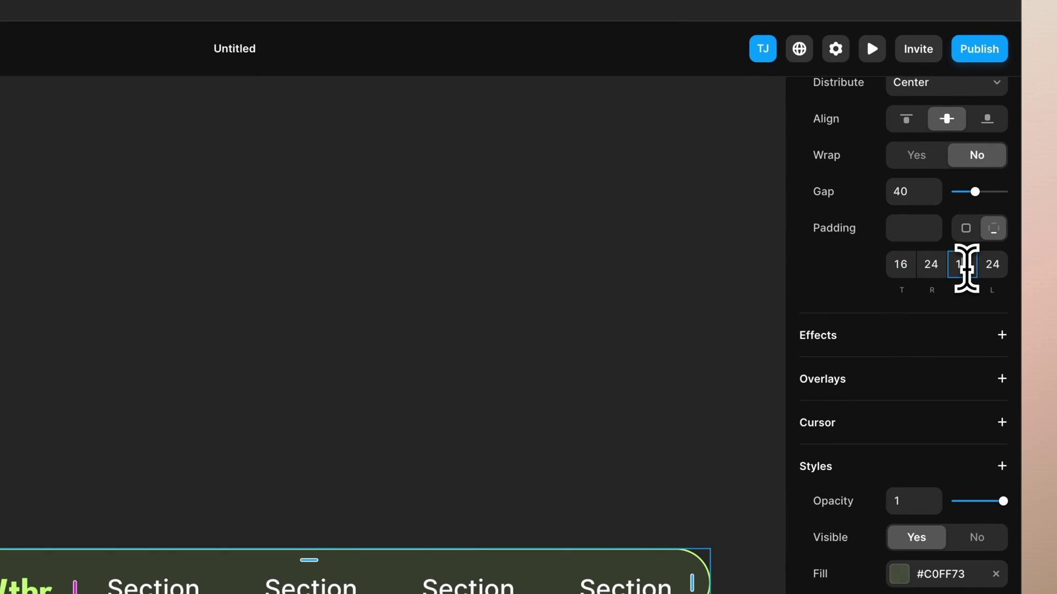
pyautogui.click(419, 390)
pyautogui.scroll(-3, 419, 389)
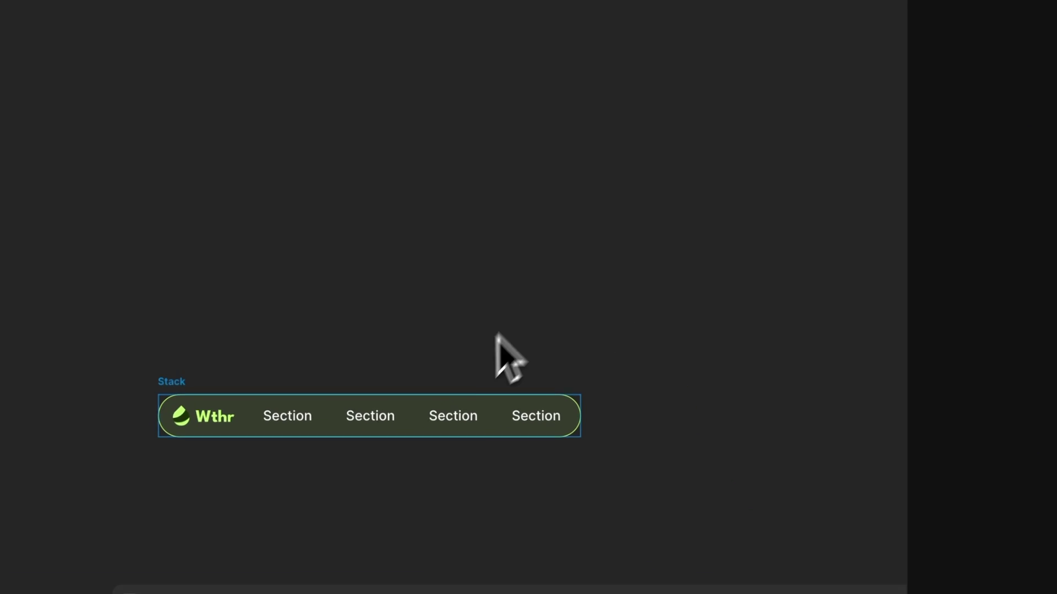
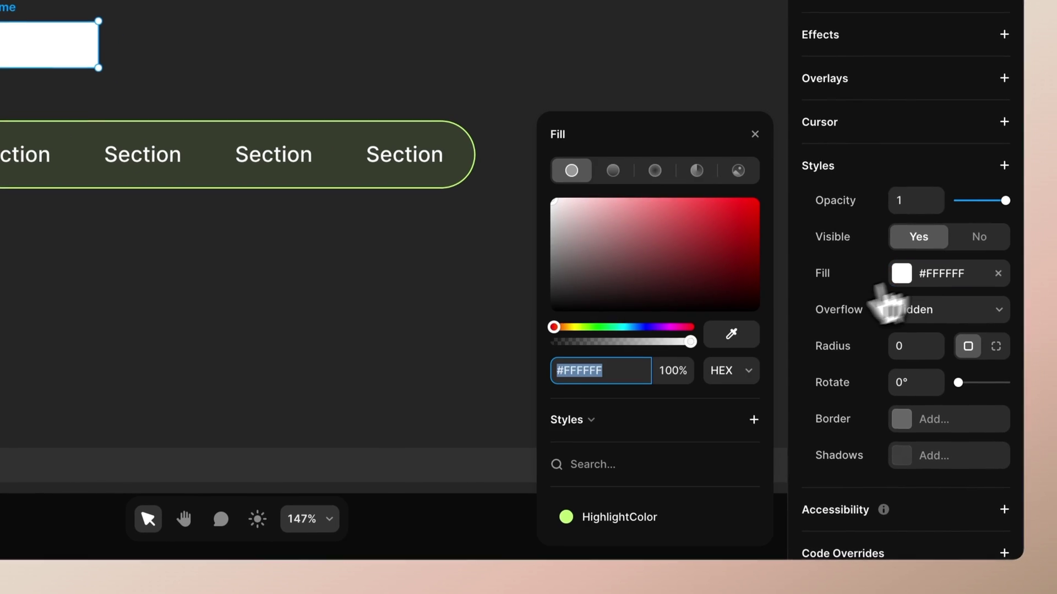
# Step: Fill the white frame above the navigation bar with the HighlightColor style and round its corners with a radius of 373
pyautogui.click(600, 533)
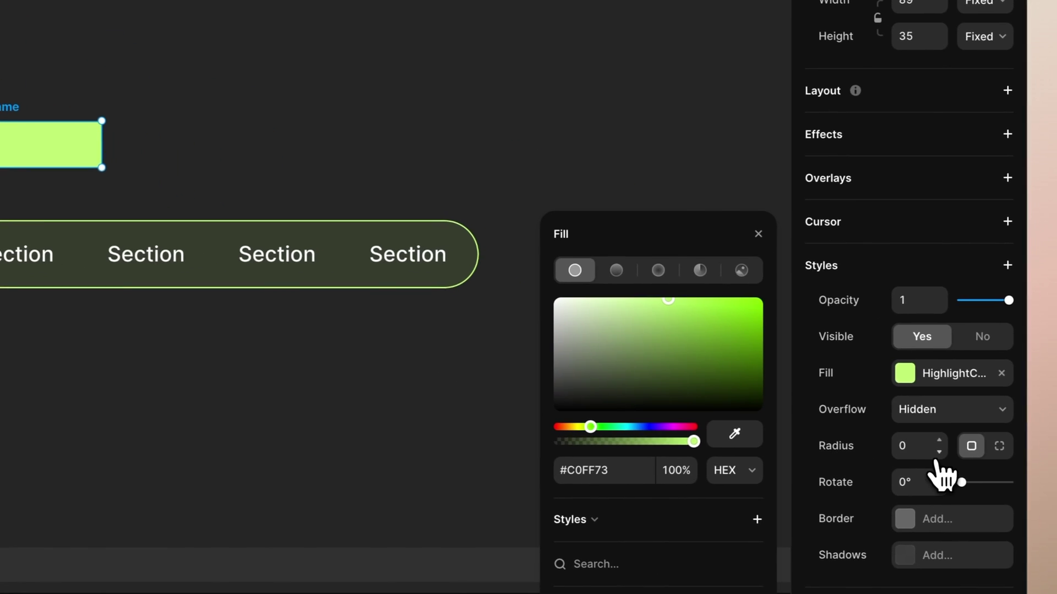
pyautogui.moveTo(937, 460); pyautogui.dragTo(913, 230)
pyautogui.click(279, 207)
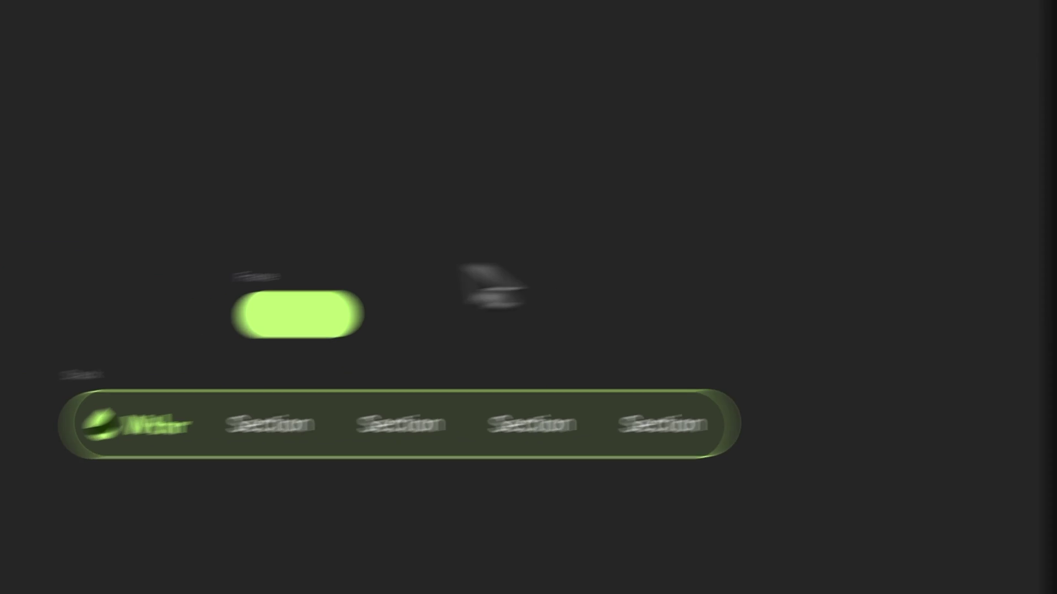
# Step: Copy the green pill frame into the outer navigation stack and rename the copied layer BG
pyautogui.click(6, 215)
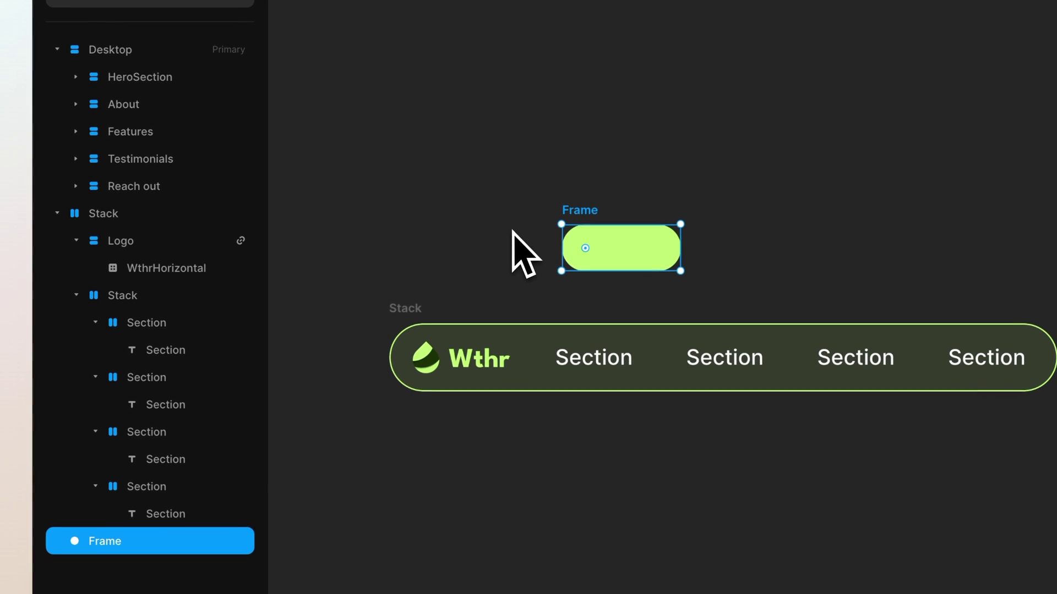
pyautogui.click(432, 313)
pyautogui.hotkey('ctrl', 'v')
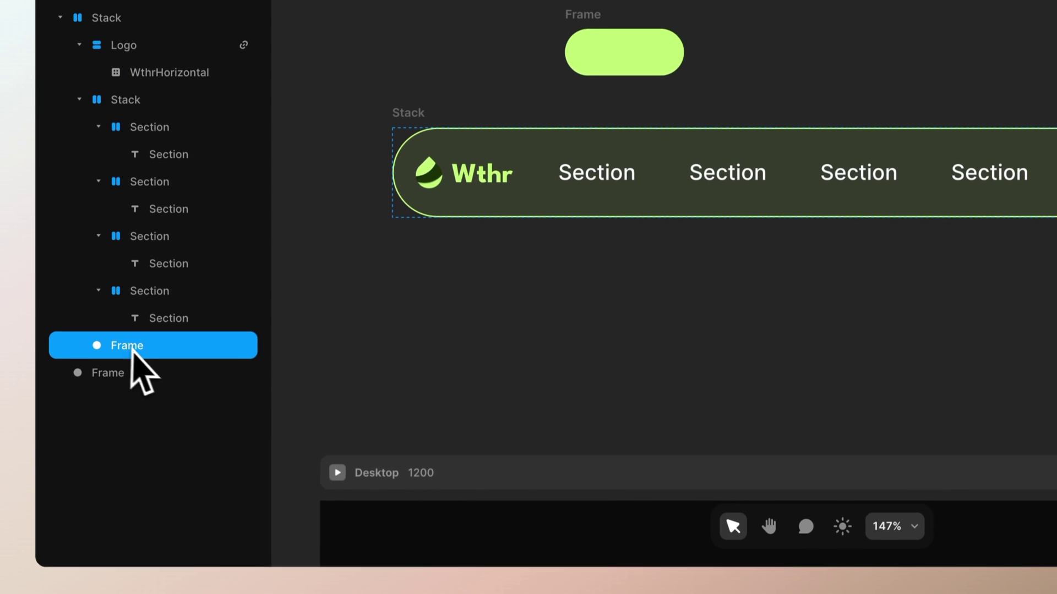
pyautogui.doubleClick(134, 550)
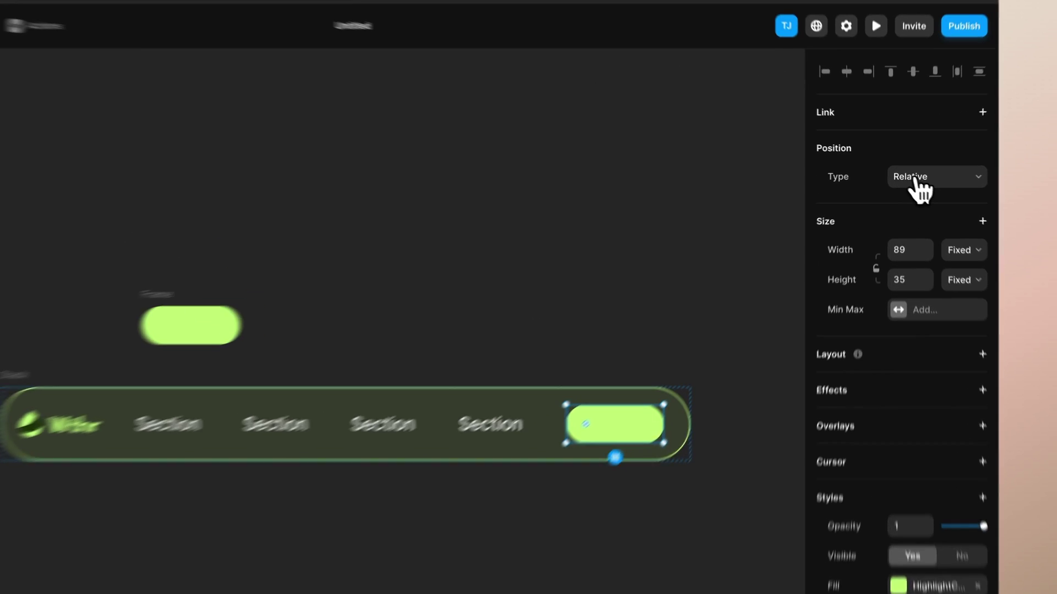
# Step: Try moving BG among the stack's items while its position type is Relative
pyautogui.click(911, 174)
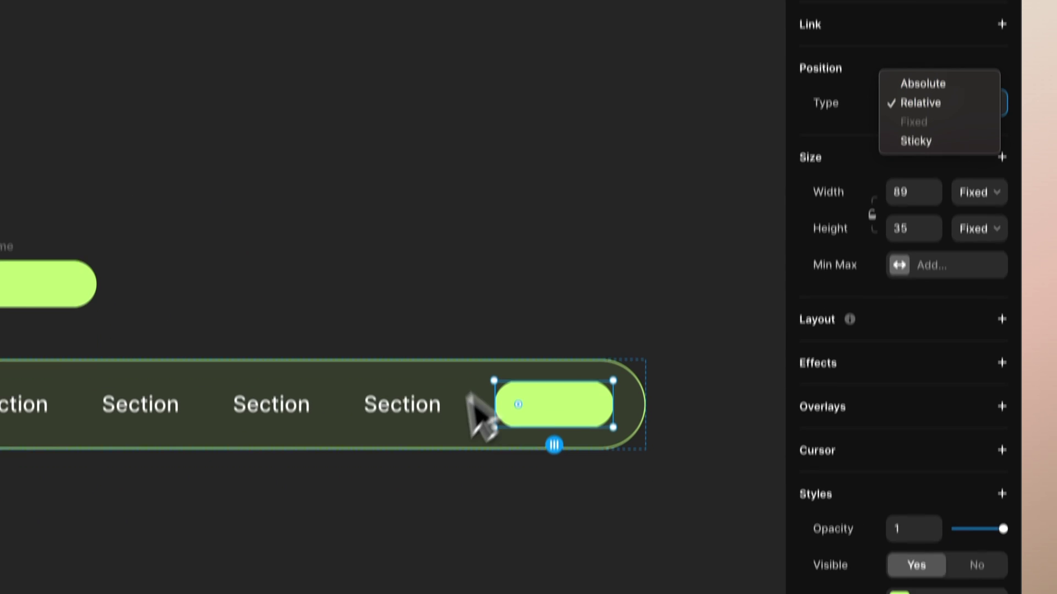
pyautogui.click(464, 573)
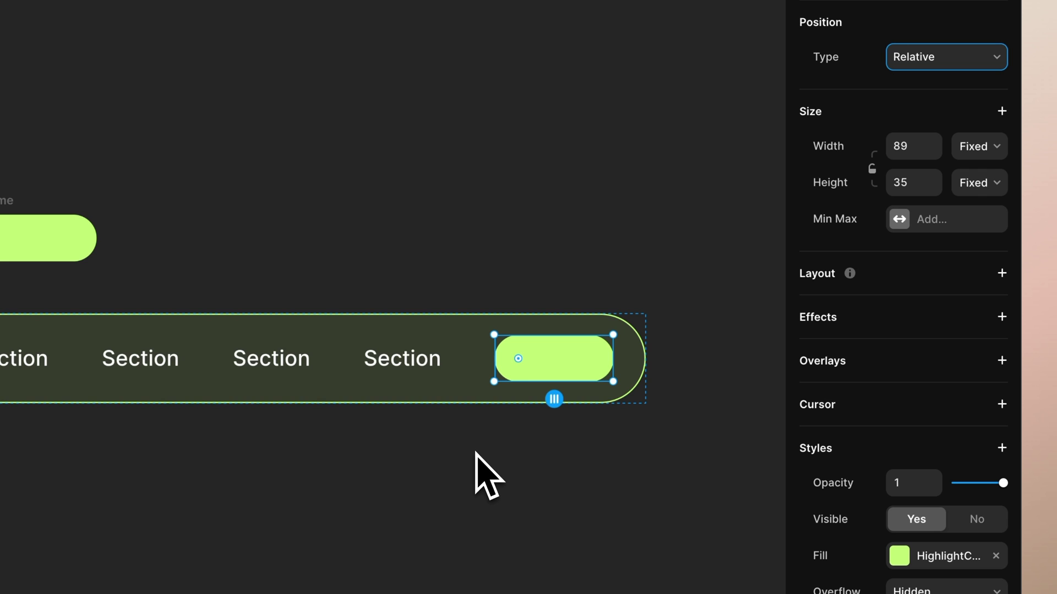
pyautogui.press('Left')
pyautogui.press('Left')
pyautogui.press('Right')
pyautogui.press('Right')
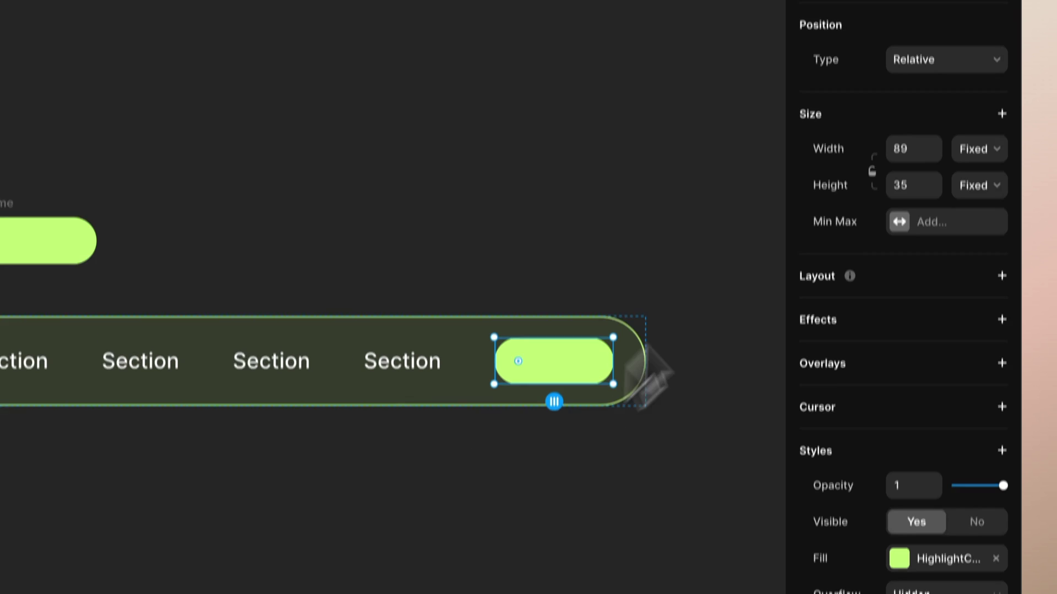
# Step: Change BG's position type to Absolute and move it over the first Section link at a left offset of 118
pyautogui.click(911, 58)
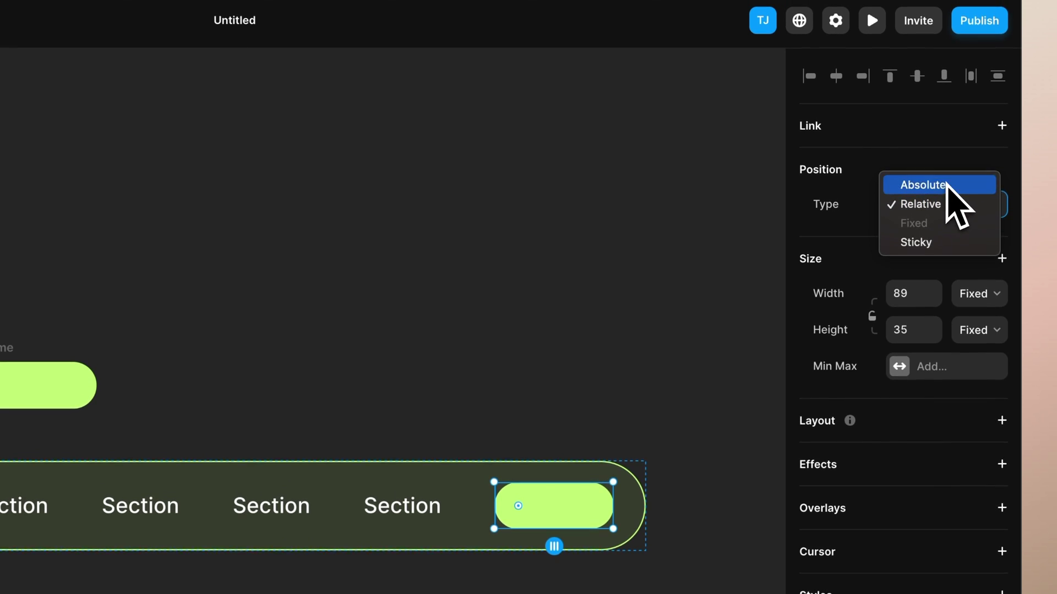
pyautogui.click(946, 186)
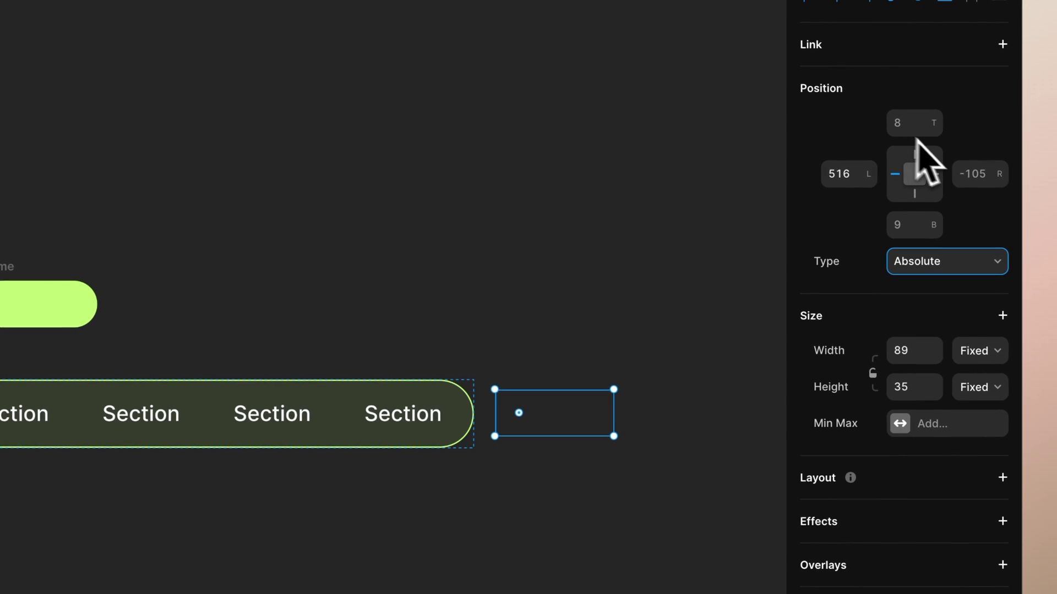
pyautogui.moveTo(868, 351)
pyautogui.mouseDown()
pyautogui.moveTo(871, 505)
pyautogui.moveTo(880, 260)
pyautogui.moveTo(879, 351)
pyautogui.mouseUp()
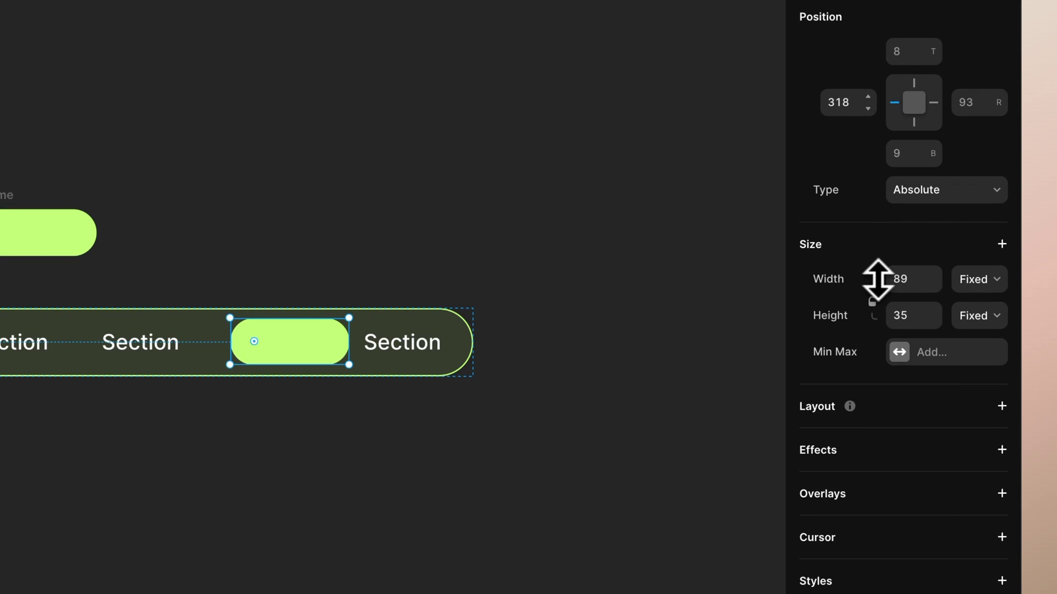
pyautogui.hotkey('shift', 'Up')
pyautogui.hotkey('shift', 'Up')
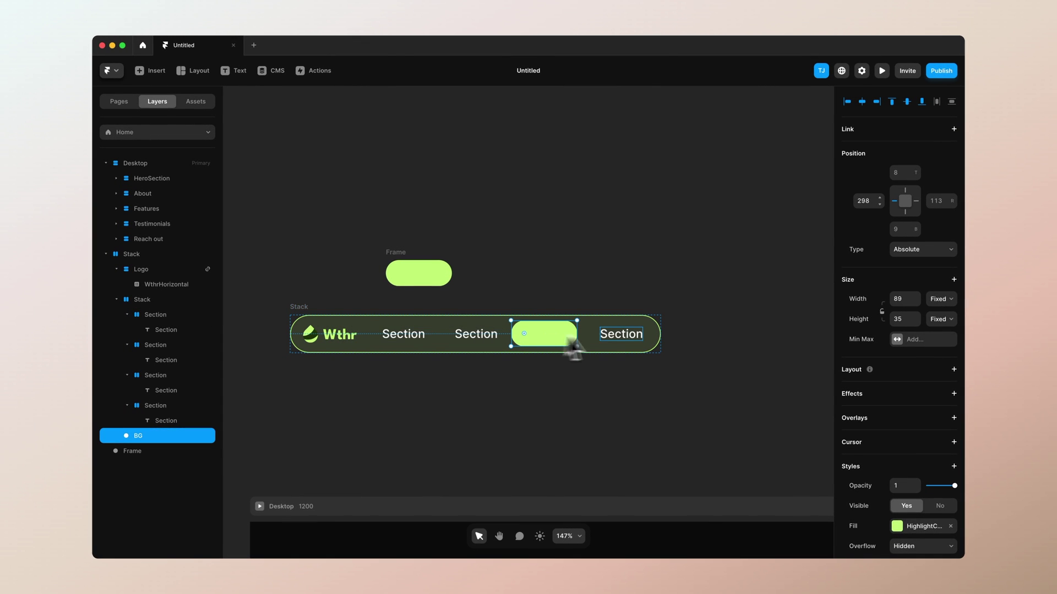
pyautogui.hotkey('shift', 'Left')
pyautogui.hotkey('shift', 'Left')
pyautogui.hotkey('shift', 'Left')
pyautogui.hotkey('shift', 'Left')
pyautogui.hotkey('shift', 'Left')
pyautogui.hotkey('shift', 'Left')
pyautogui.hotkey('shift', 'Left')
pyautogui.hotkey('shift', 'Left')
pyautogui.hotkey('shift', 'Left')
pyautogui.hotkey('shift', 'Left')
pyautogui.hotkey('shift', 'Left')
pyautogui.hotkey('shift', 'Left')
pyautogui.hotkey('shift', 'Left')
pyautogui.hotkey('shift', 'Left')
pyautogui.hotkey('shift', 'Left')
pyautogui.hotkey('shift', 'Left')
pyautogui.hotkey('shift', 'Left')
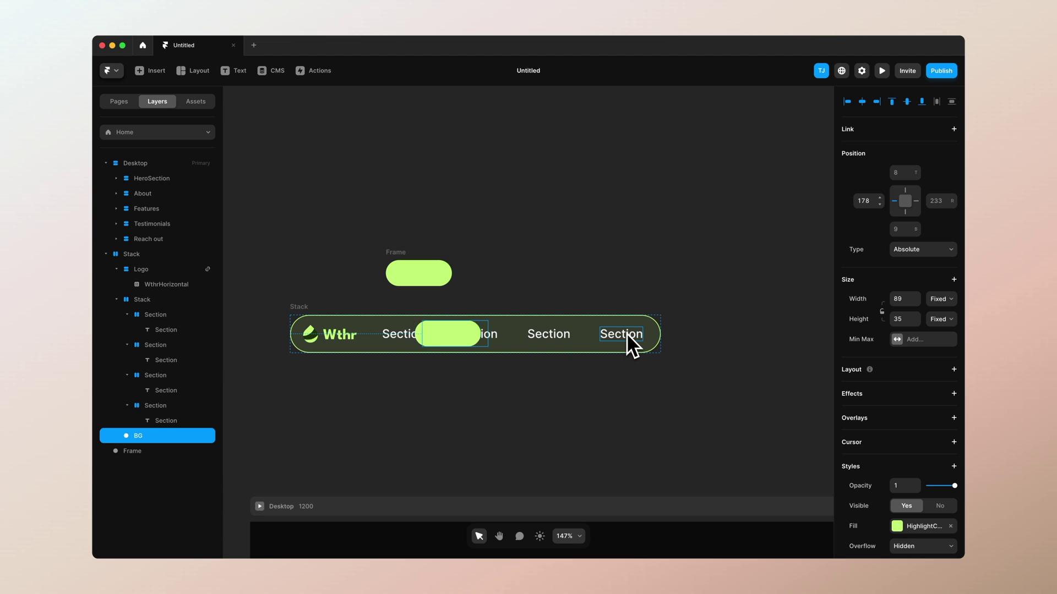
pyautogui.scroll(5, 304, 366)
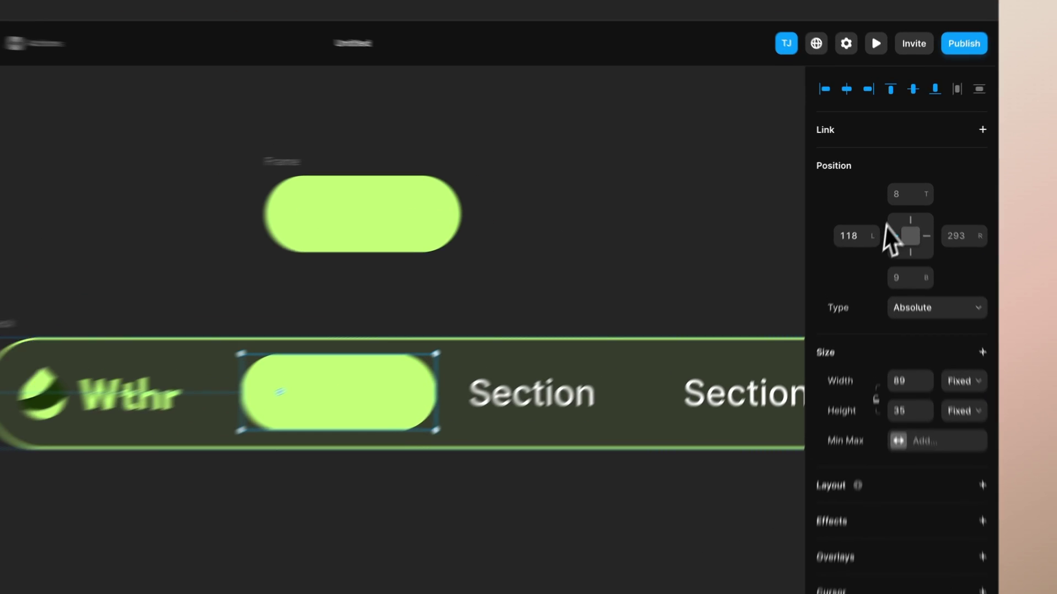
# Step: Pin BG to the stack's top and bottom edges with offsets of 4 and shift its left offset to 64
pyautogui.click(902, 173)
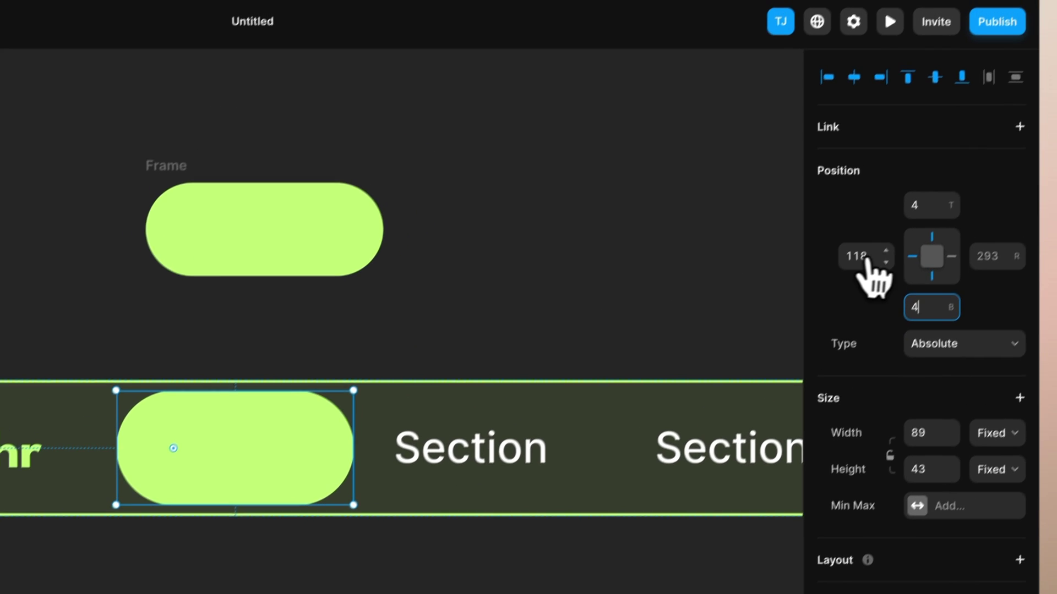
pyautogui.moveTo(867, 261); pyautogui.dragTo(878, 377)
pyautogui.moveTo(879, 335); pyautogui.dragTo(881, 363)
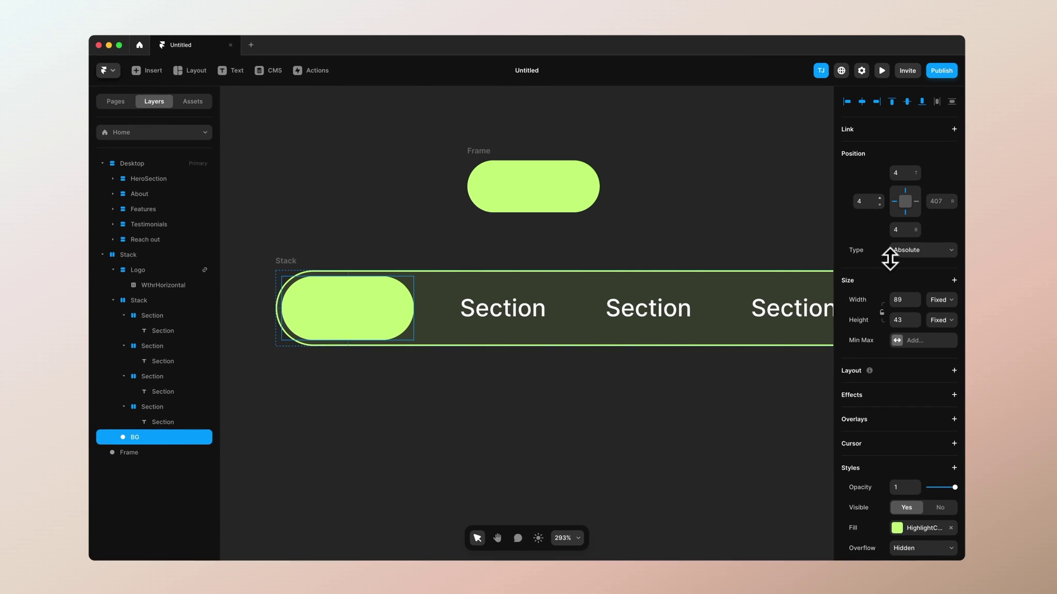
pyautogui.moveTo(890, 259); pyautogui.dragTo(890, 256)
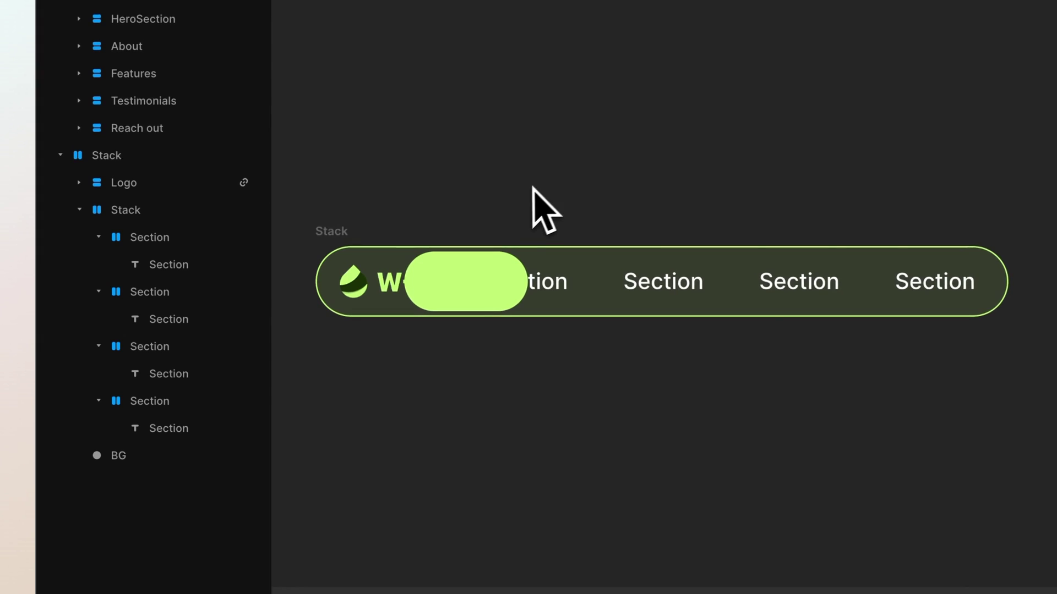
# Step: Send the BG layer to the back of the outer stack, above Logo in the layer list
pyautogui.hscroll(-2, 532, 187)
pyautogui.click(560, 298)
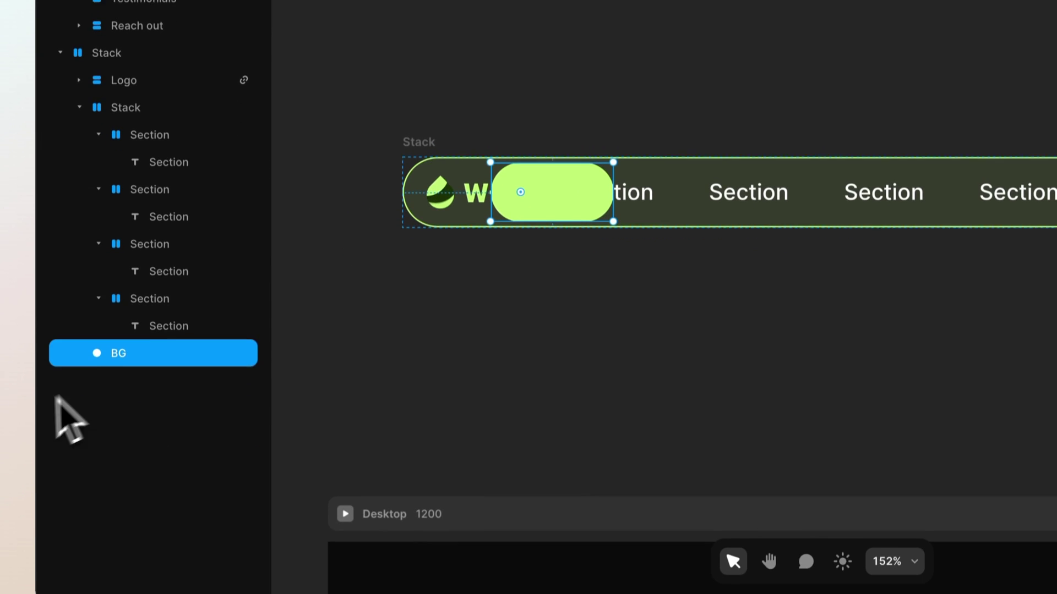
pyautogui.rightClick(130, 457)
pyautogui.moveTo(231, 292)
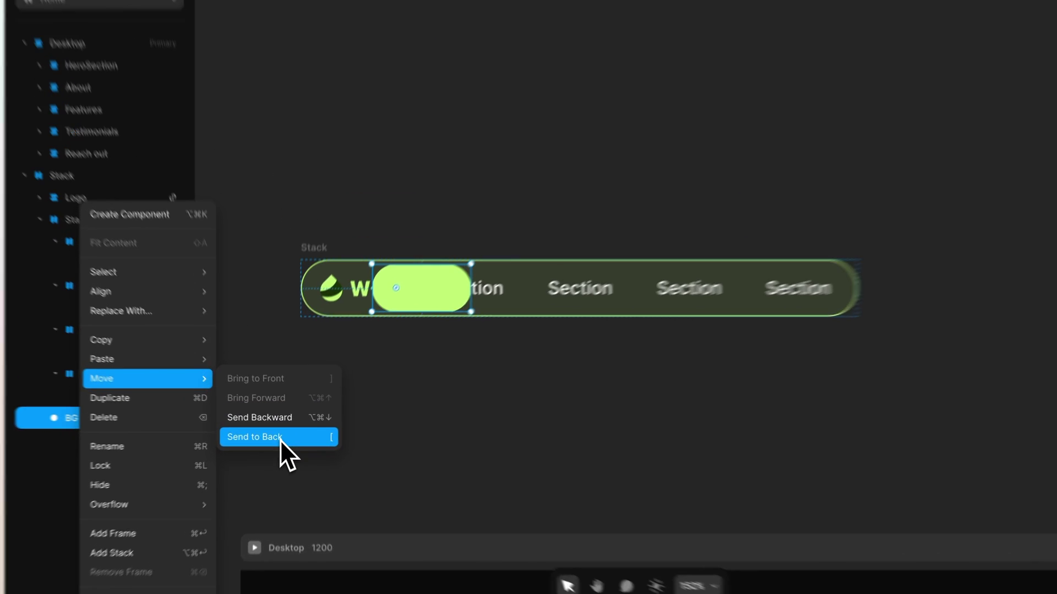
pyautogui.click(281, 436)
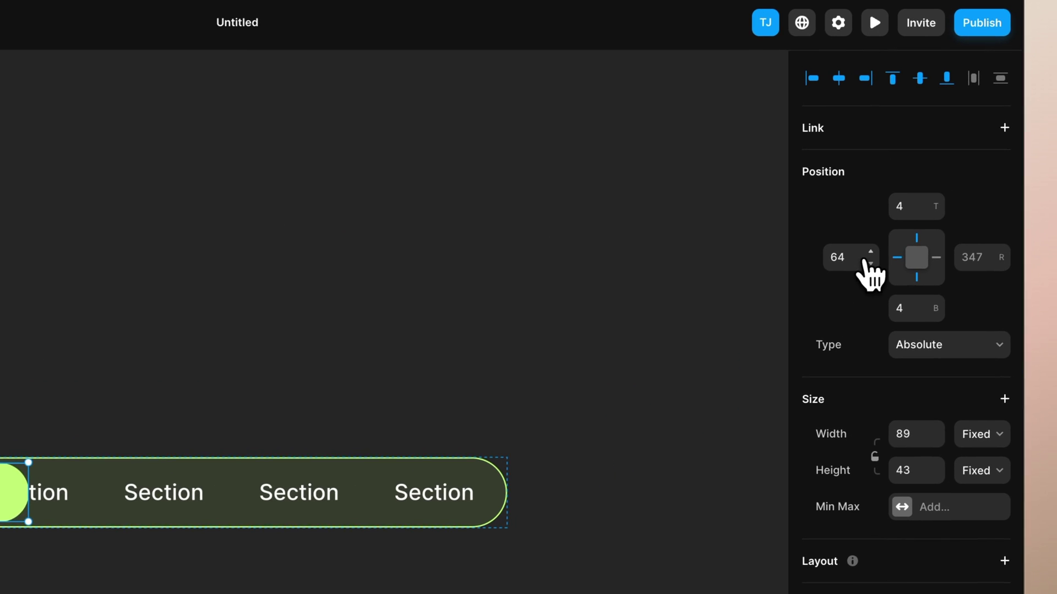
# Step: Slide BG over the first Section link and lower its Z Index to 0 so the text shows above it
pyautogui.moveTo(867, 260); pyautogui.dragTo(868, 218)
pyautogui.scroll(-5, 985, 574)
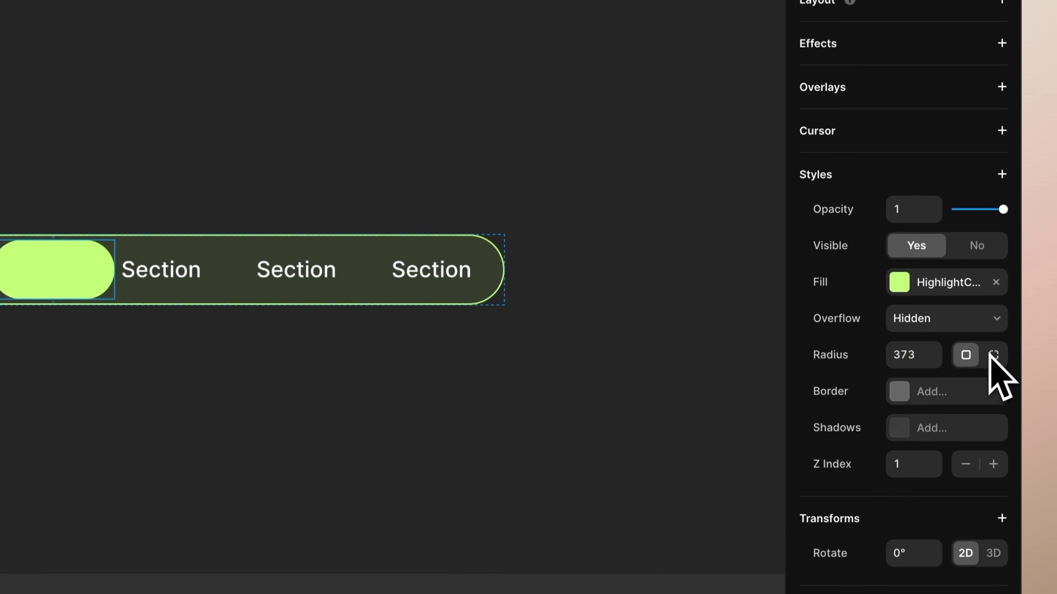
pyautogui.click(903, 454)
pyautogui.write('1')
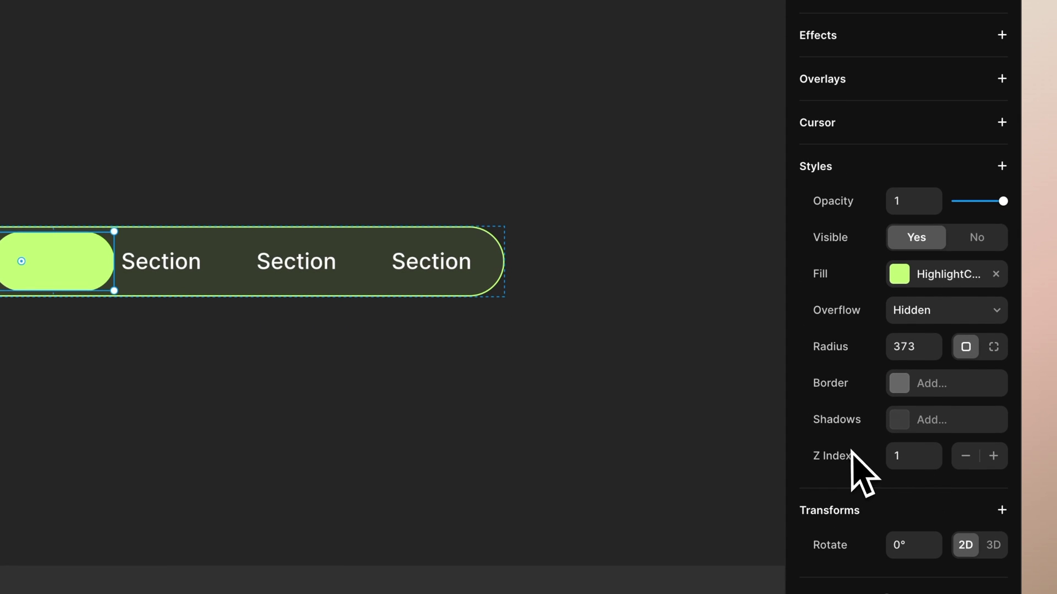
pyautogui.click(1002, 166)
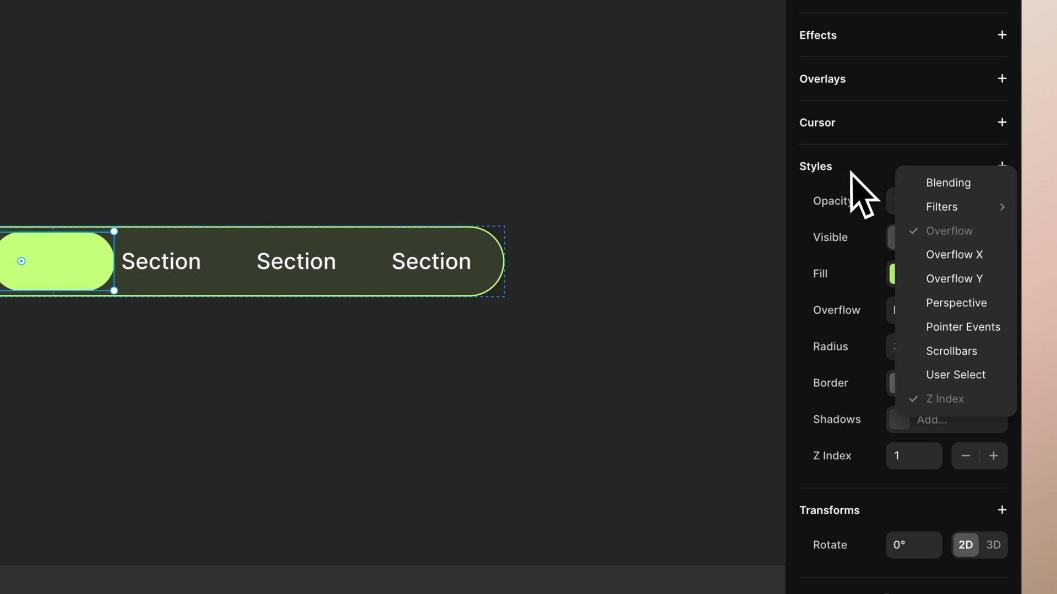
pyautogui.click(853, 175)
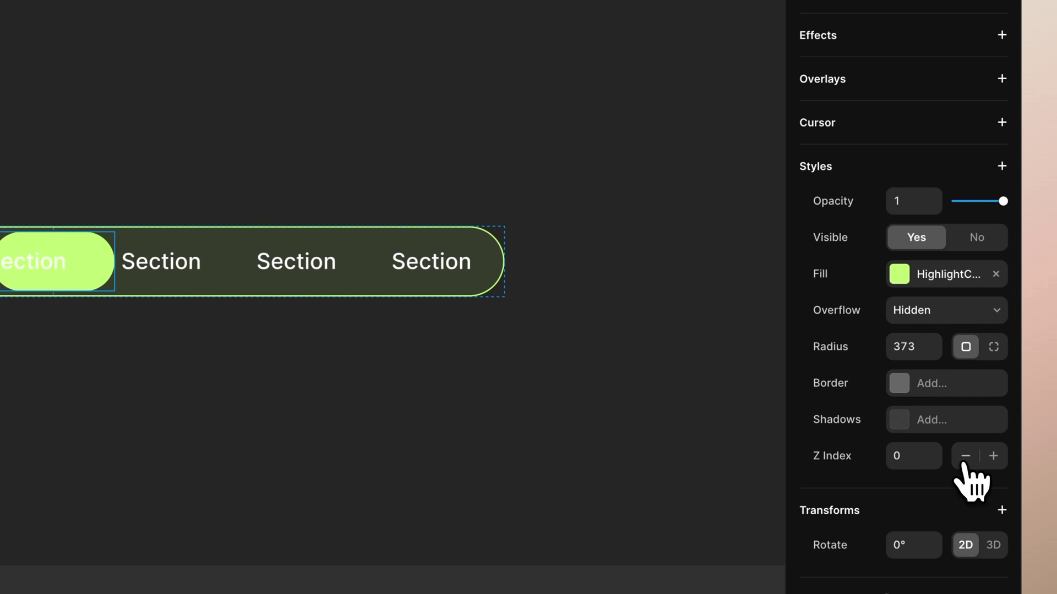
# Step: Slide BG along behind the Section links, finishing between the logo and the first link
pyautogui.scroll(6, 896, 467)
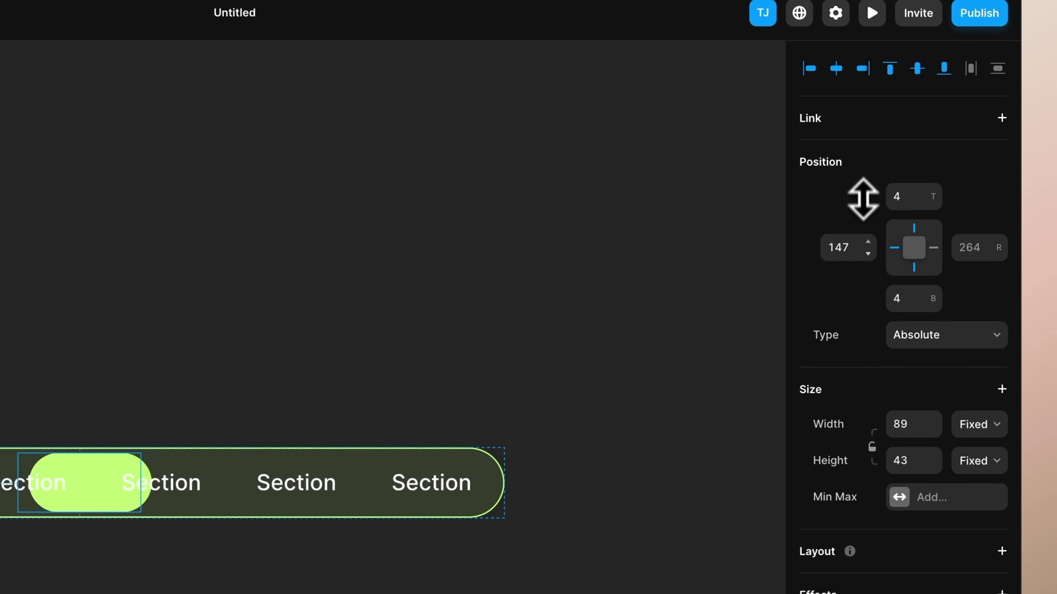
pyautogui.moveTo(863, 200); pyautogui.dragTo(863, 128)
pyautogui.moveTo(860, 208); pyautogui.dragTo(856, 249)
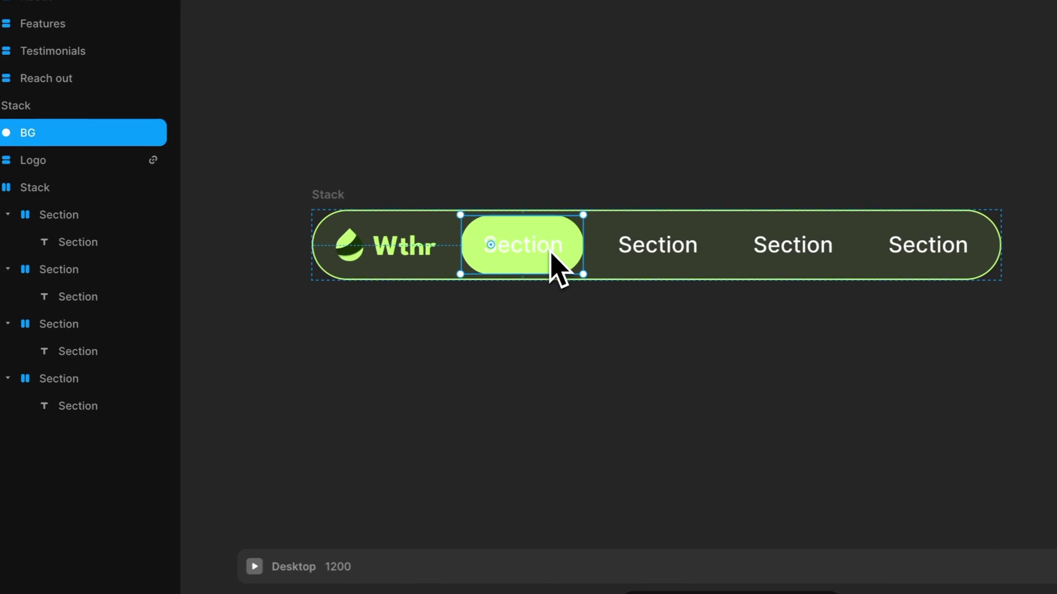
pyautogui.click(78, 243)
pyautogui.doubleClick(79, 245)
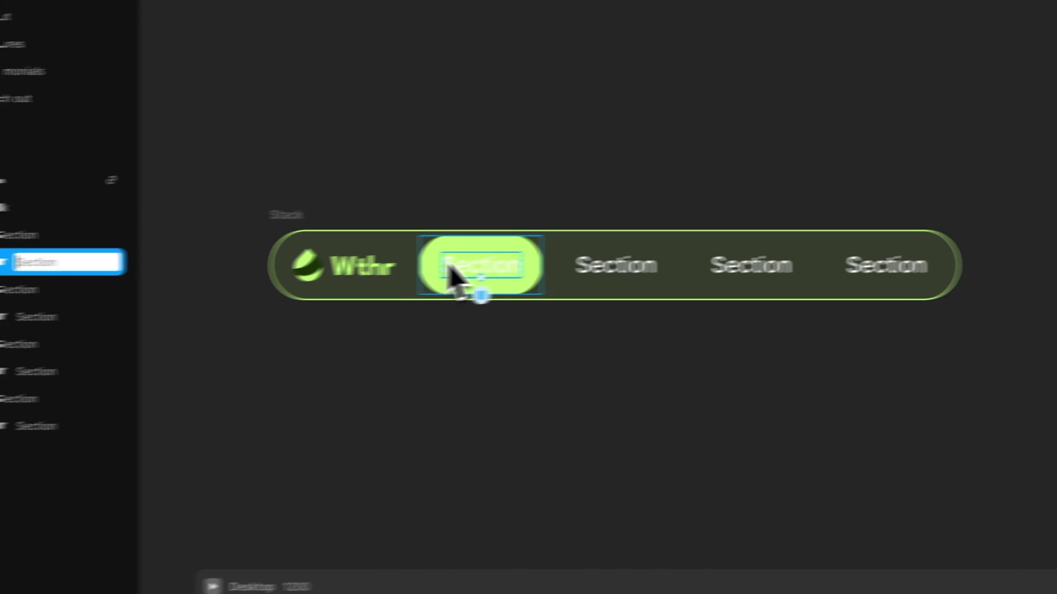
pyautogui.click(586, 263)
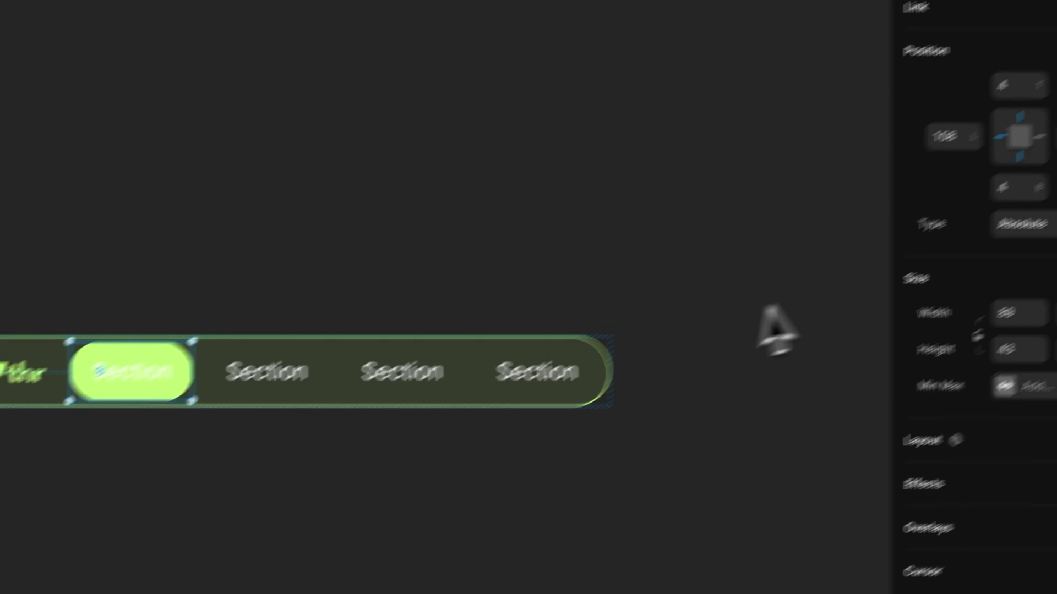
pyautogui.moveTo(876, 197); pyautogui.dragTo(768, 312)
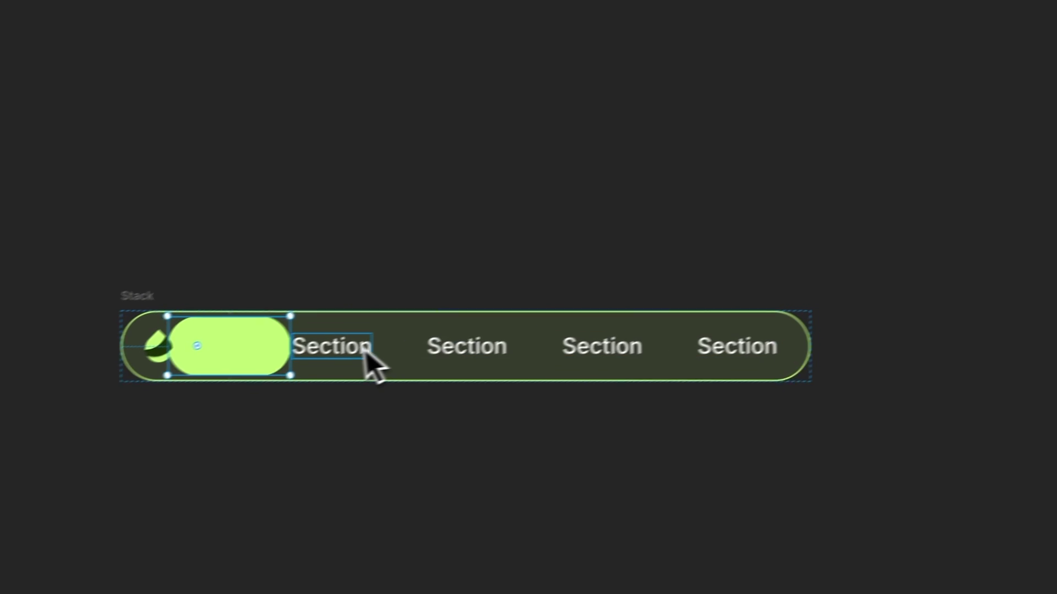
# Step: Replace the four Section link texts with About, Features, Testimonials and Reach out
pyautogui.doubleClick(50, 428)
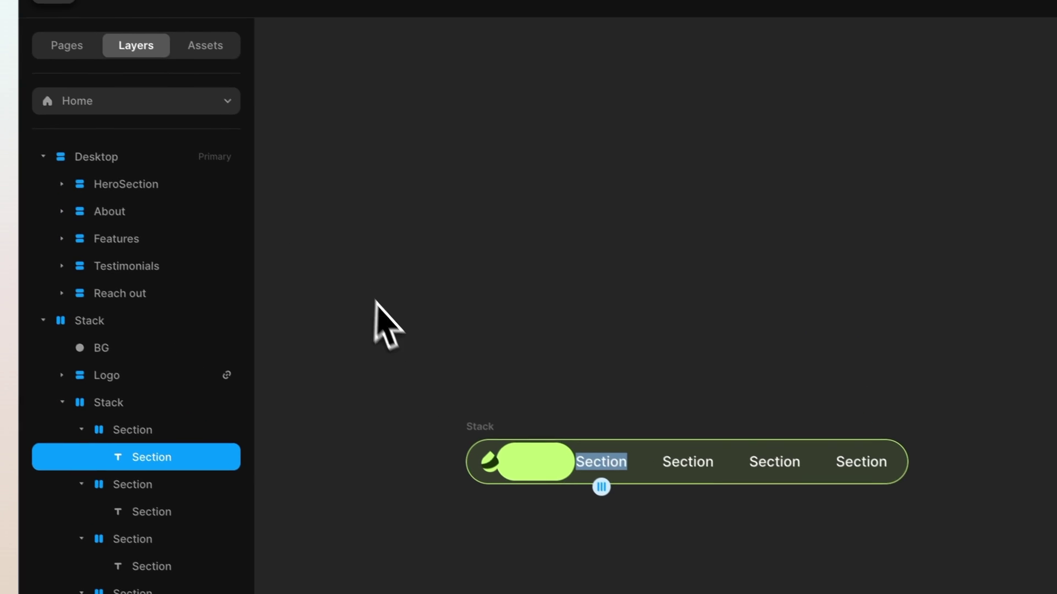
pyautogui.write('About')
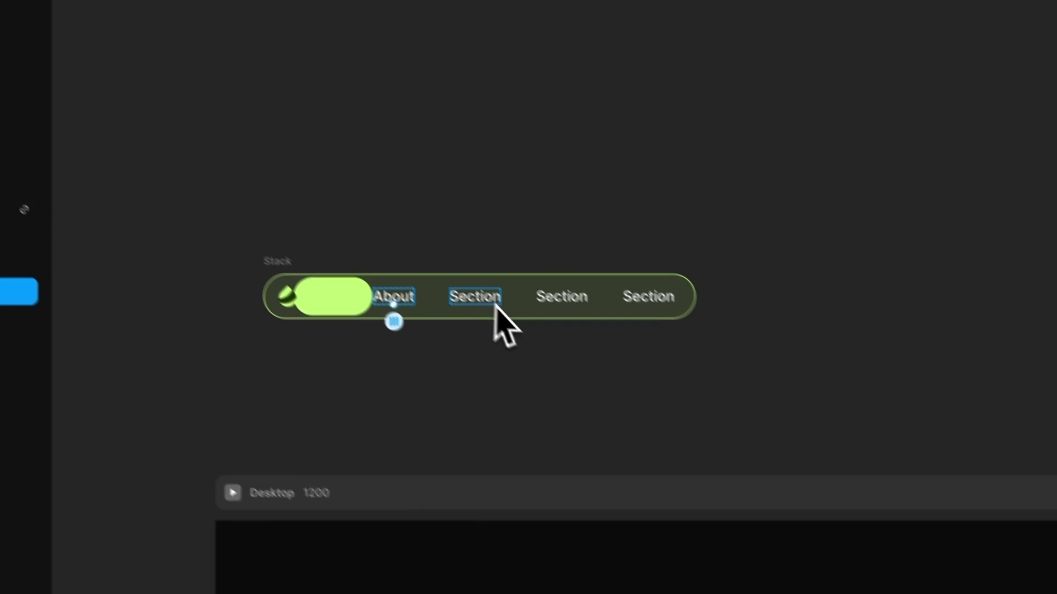
pyautogui.doubleClick(695, 469)
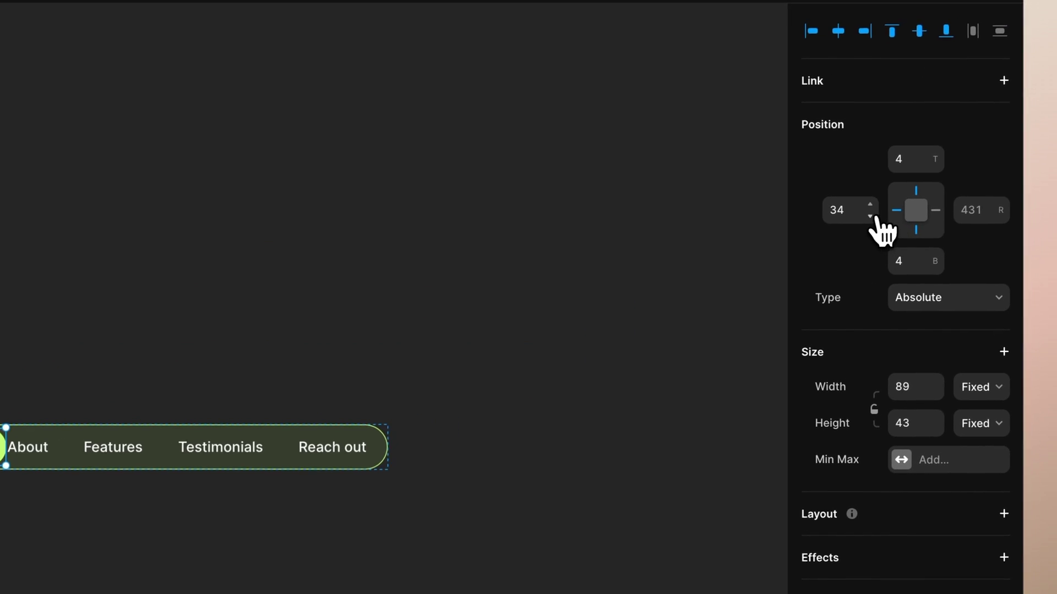
# Step: Move BG over the logo at the start of the navigation bar by reducing its left offset
pyautogui.moveTo(875, 217); pyautogui.dragTo(870, 225)
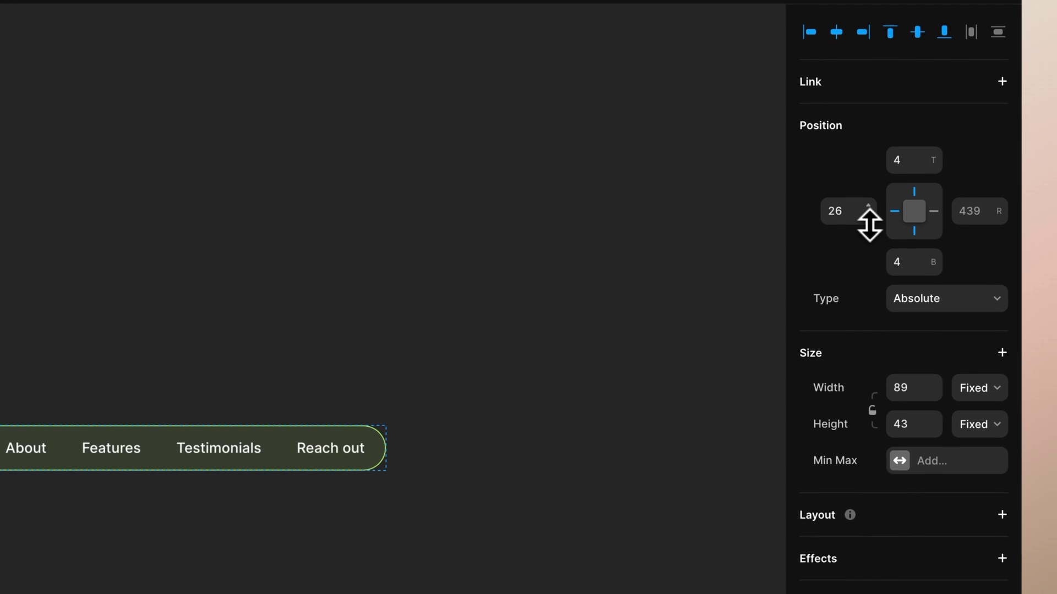
pyautogui.click(567, 301)
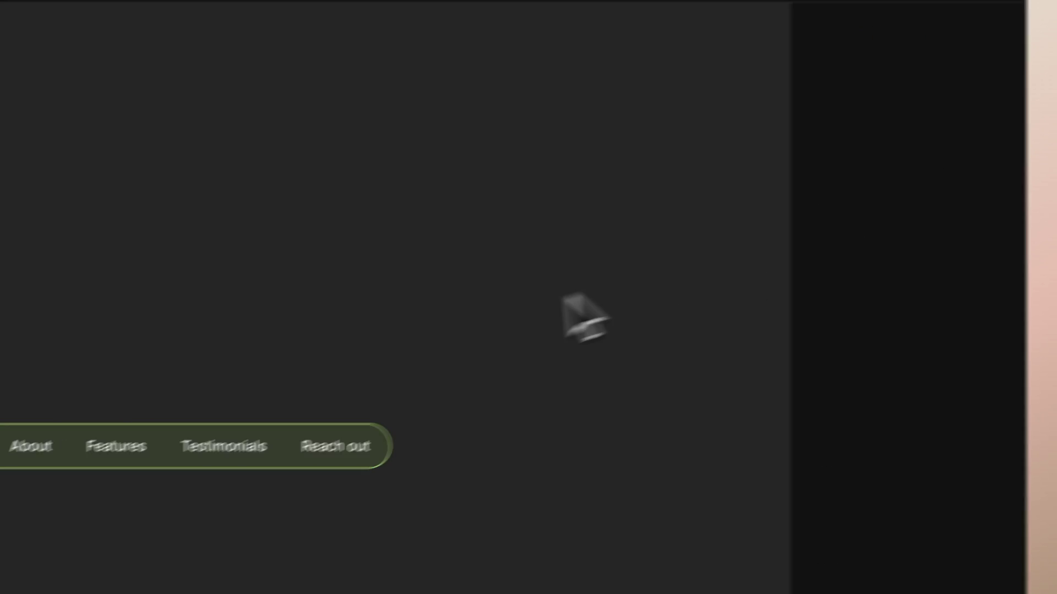
# Step: Turn the whole outer navigation stack into a new component
pyautogui.click(375, 294)
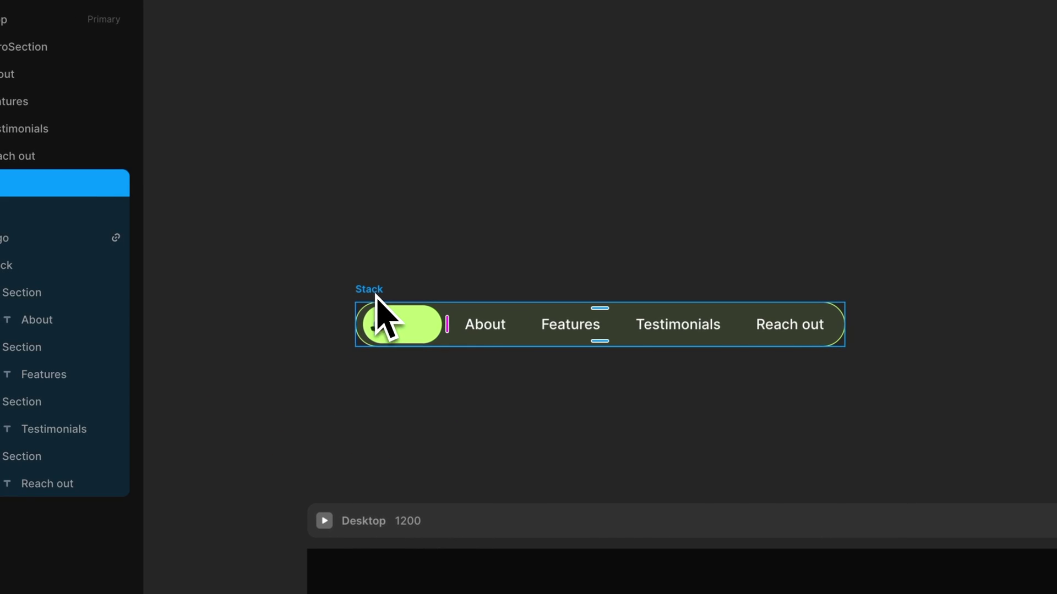
pyautogui.rightClick(376, 295)
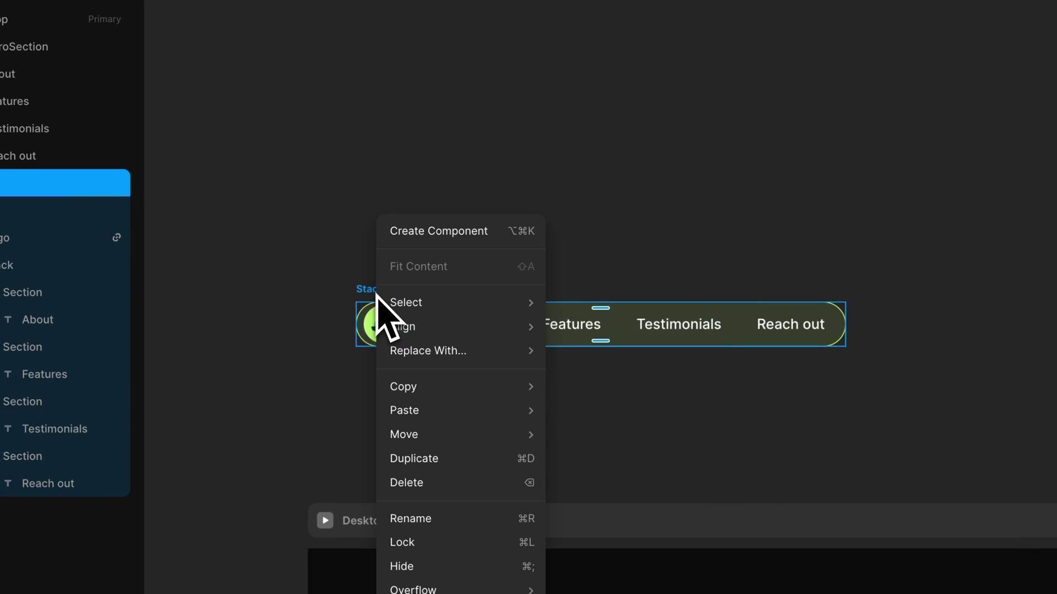
pyautogui.click(509, 230)
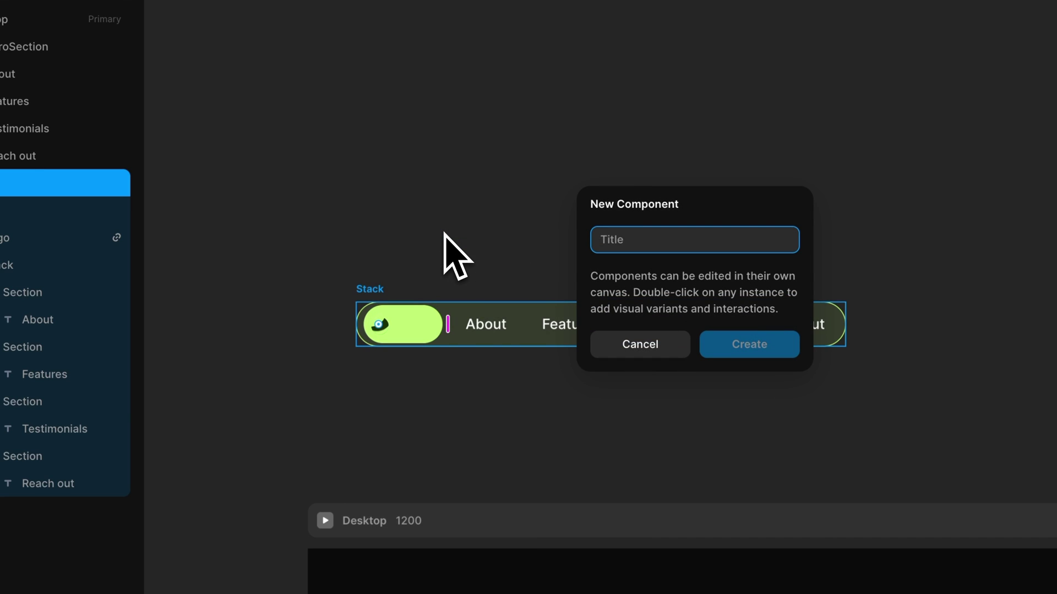
pyautogui.press('Return')
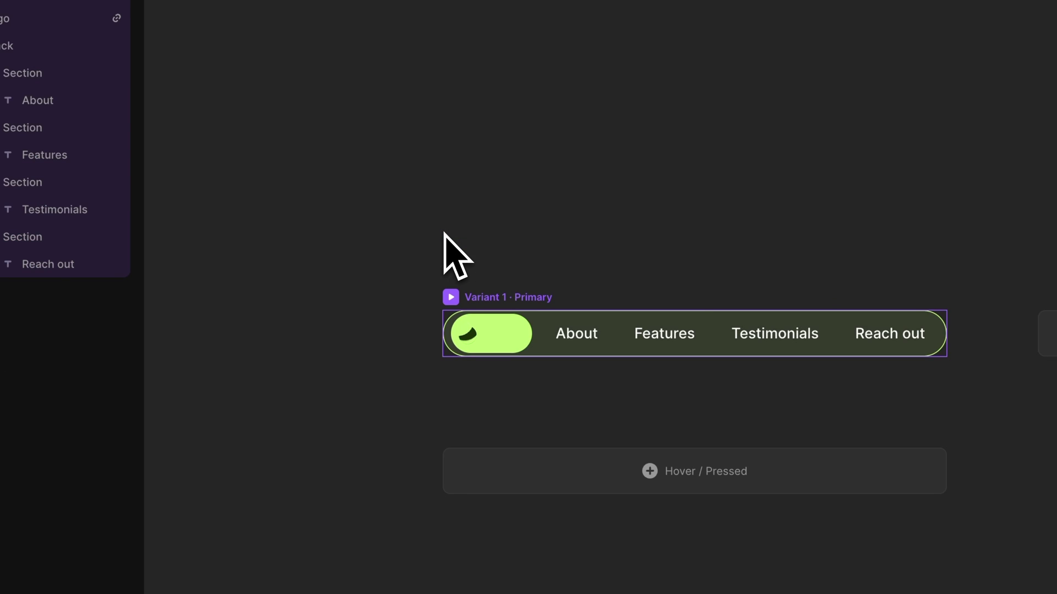
# Step: Set BG's left offset to 4 in the primary variant
pyautogui.click(363, 340)
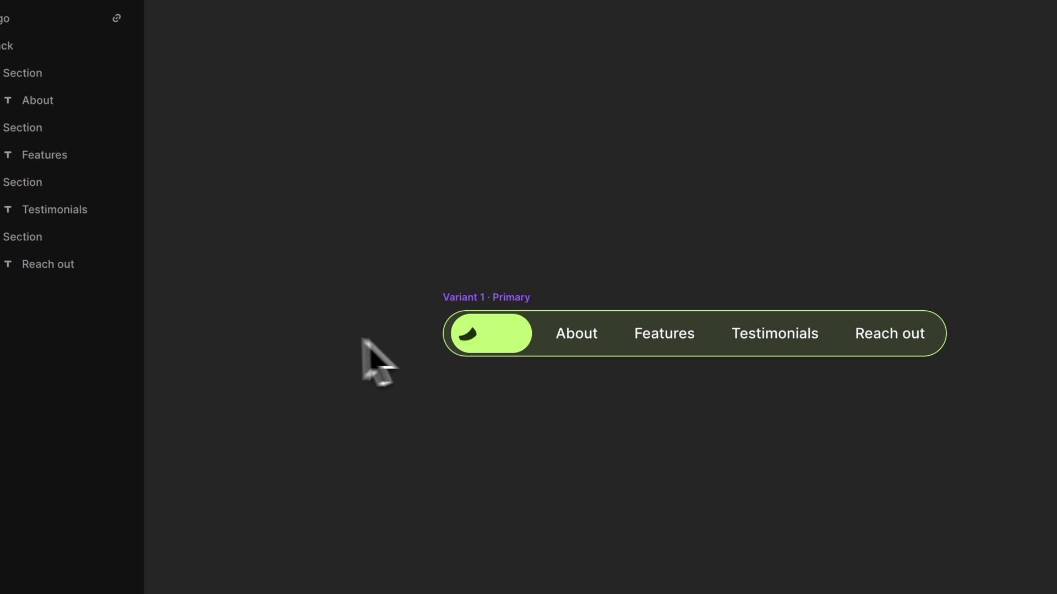
pyautogui.click(519, 344)
pyautogui.click(844, 256)
pyautogui.write('4')
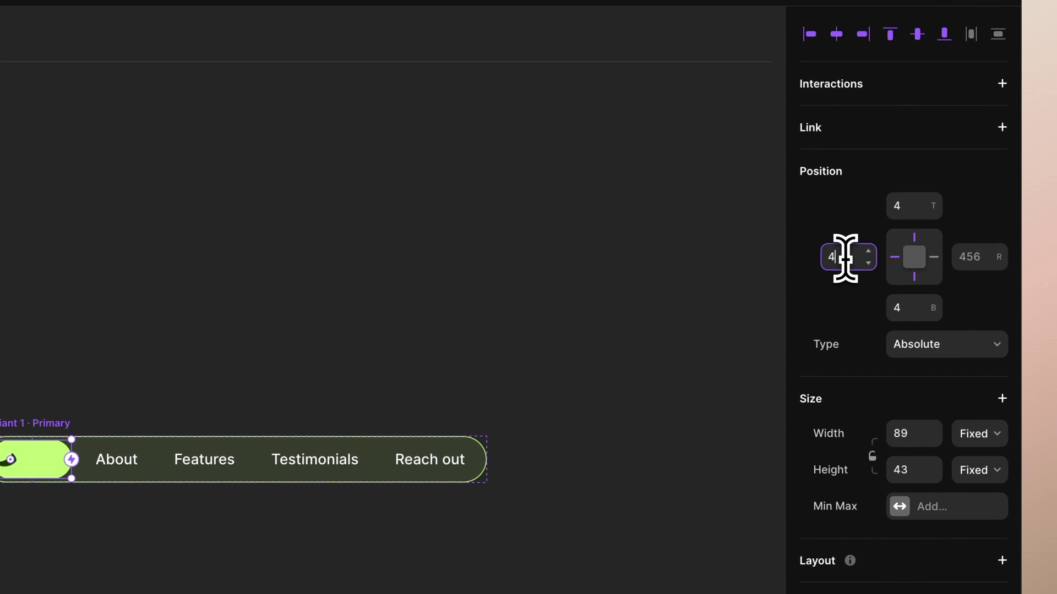
pyautogui.click(529, 278)
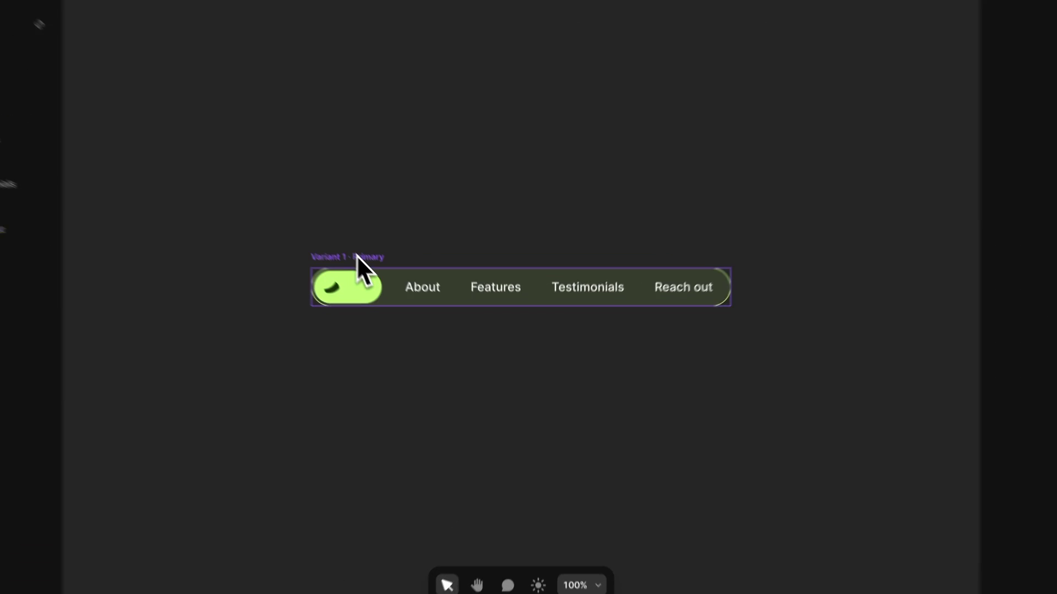
# Step: Add a second variant of the navigation bar below the primary one
pyautogui.click(419, 318)
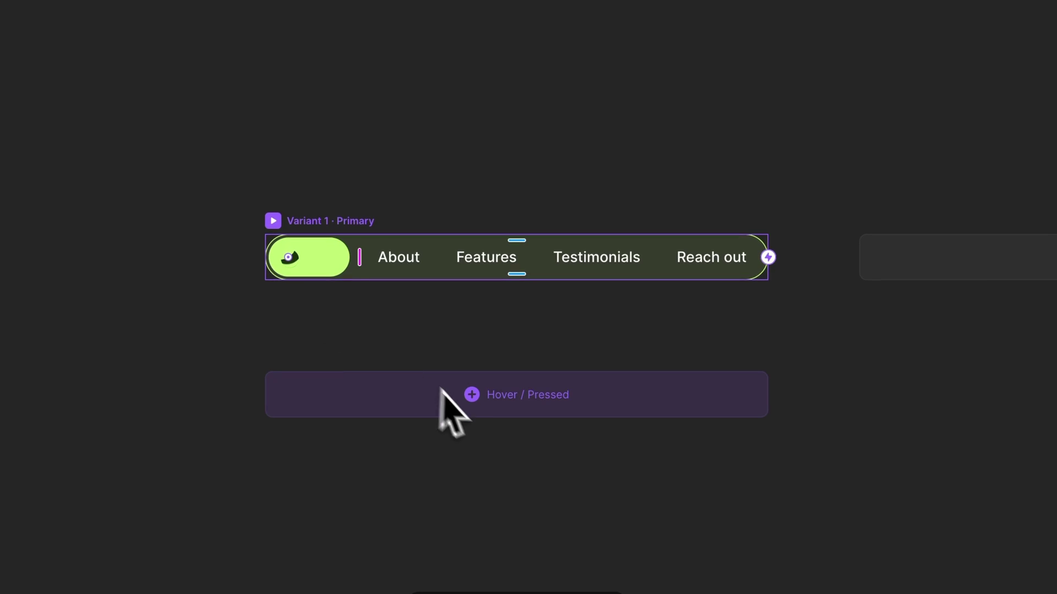
pyautogui.click(935, 259)
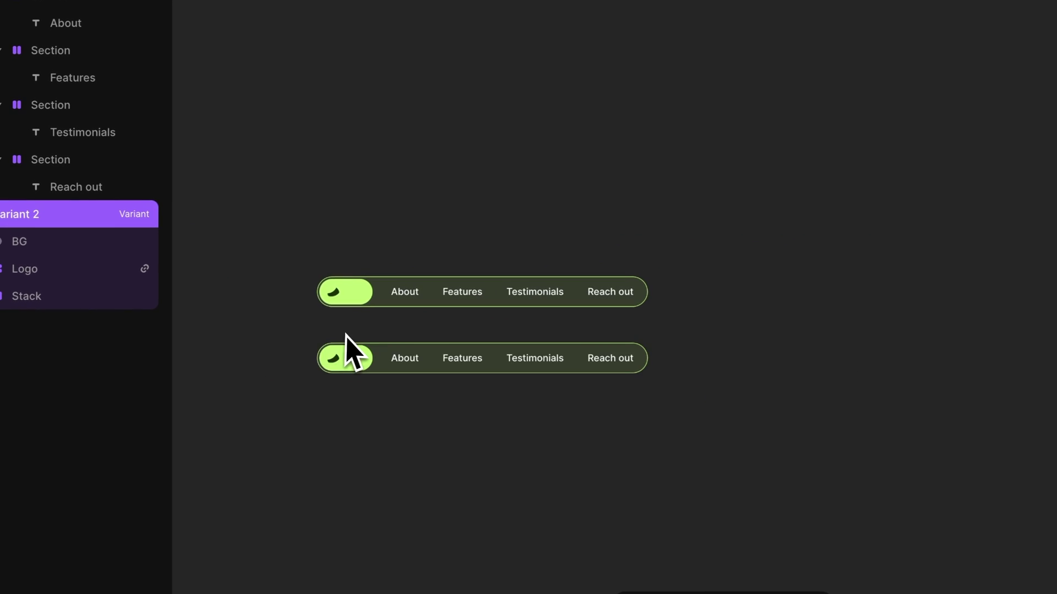
pyautogui.press('Escape')
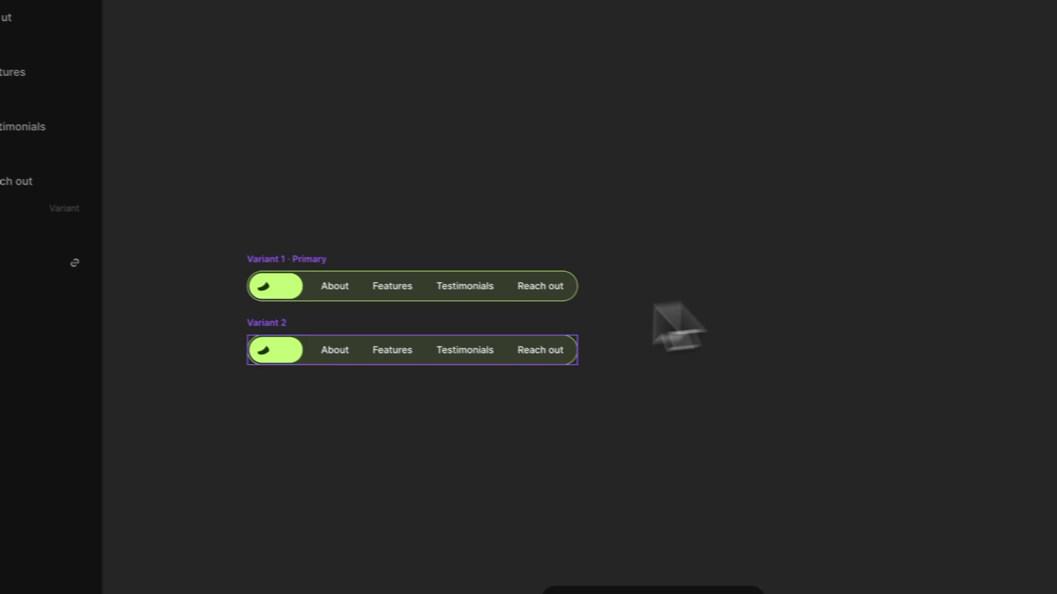
# Step: Add Variants 3, 4 and 5 of the navigation bar and stack them in a column below Variant 2
pyautogui.click(334, 329)
pyautogui.click(784, 360)
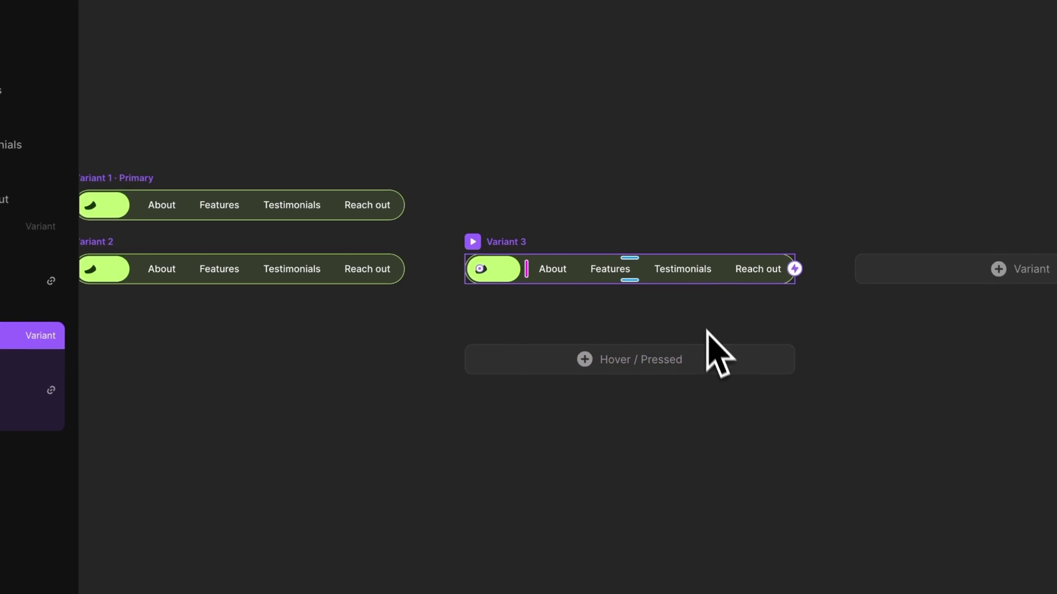
pyautogui.moveTo(504, 247); pyautogui.dragTo(288, 341)
pyautogui.hscroll(-2, 385, 389)
pyautogui.click(688, 372)
pyautogui.hscroll(-2, 549, 250)
pyautogui.moveTo(592, 254); pyautogui.dragTo(273, 306)
pyautogui.click(650, 330)
pyautogui.moveTo(595, 256); pyautogui.dragTo(279, 333)
pyautogui.click(401, 455)
pyautogui.scroll(2, 350, 388)
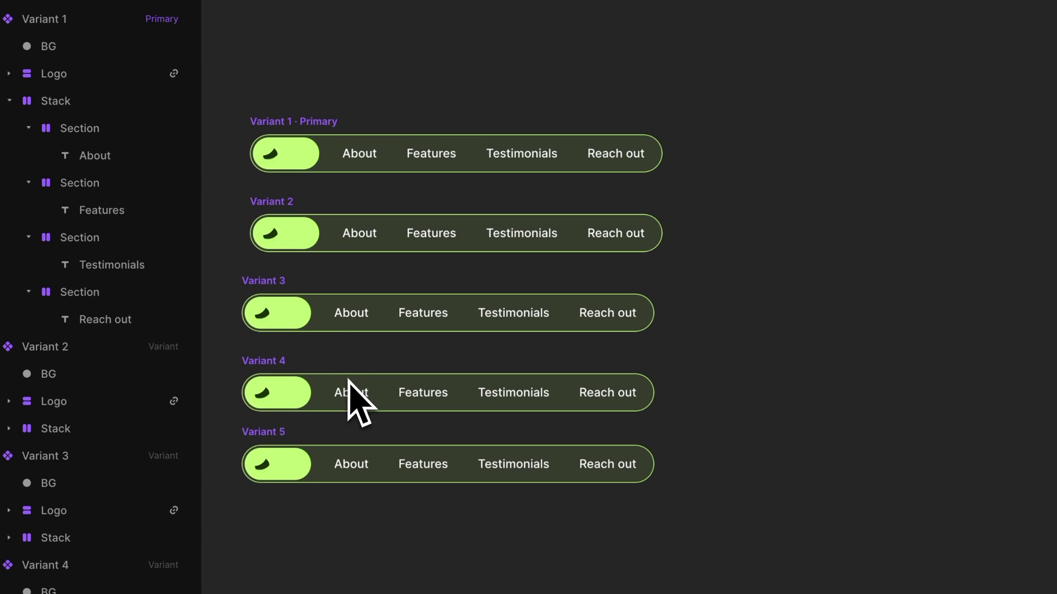
# Step: Line up the left edges of Variants 3 and 4 with the other variants
pyautogui.click(277, 385)
pyautogui.click(280, 303)
pyautogui.click(246, 270)
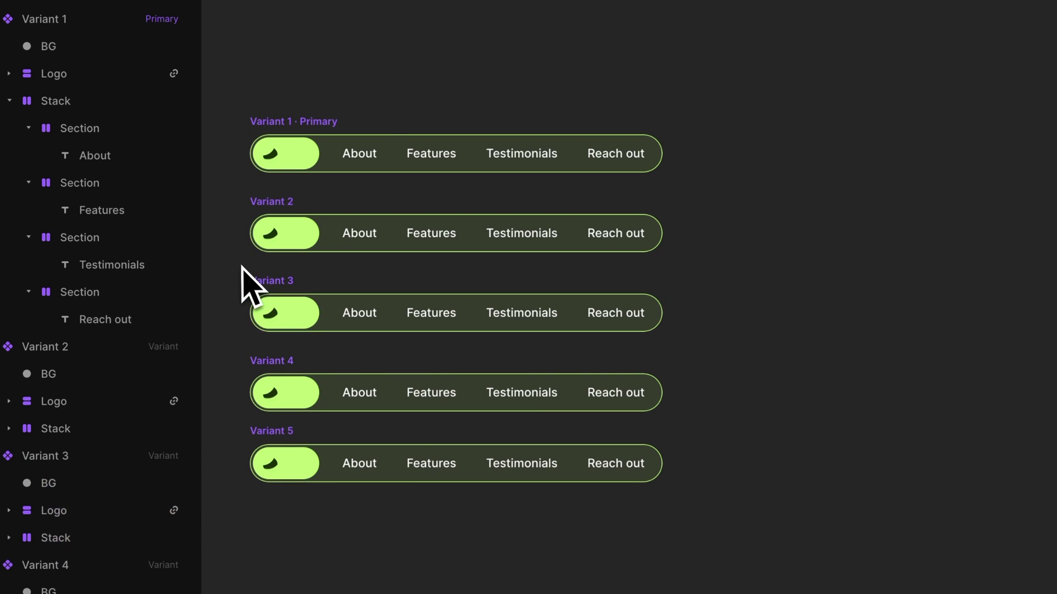
# Step: Make BG transparent in the primary variant and fully opaque in Variant 3, placed behind the About link
pyautogui.scroll(2, 309, 254)
pyautogui.click(297, 218)
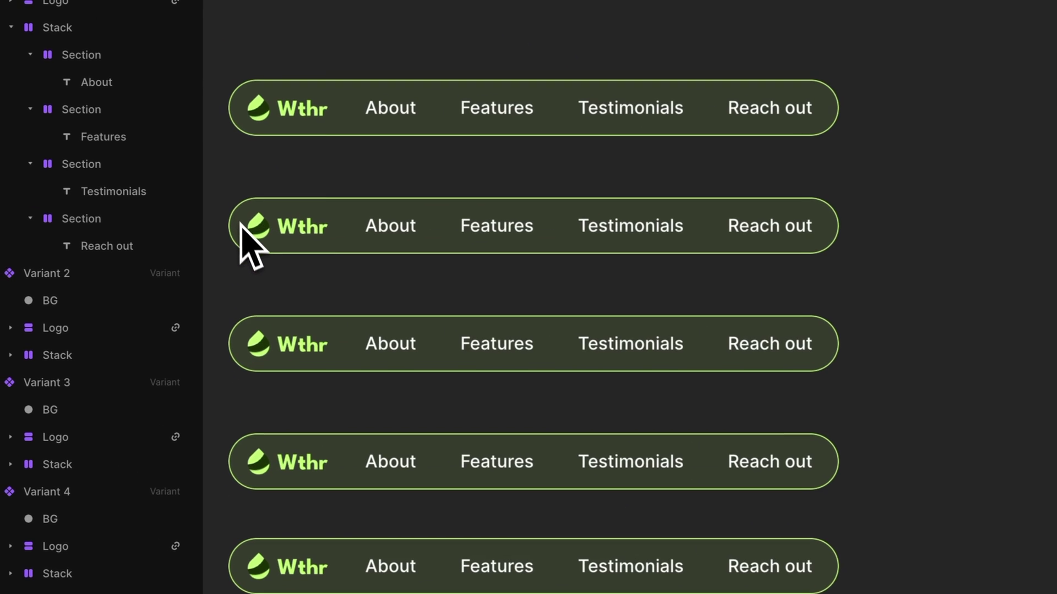
pyautogui.click(291, 327)
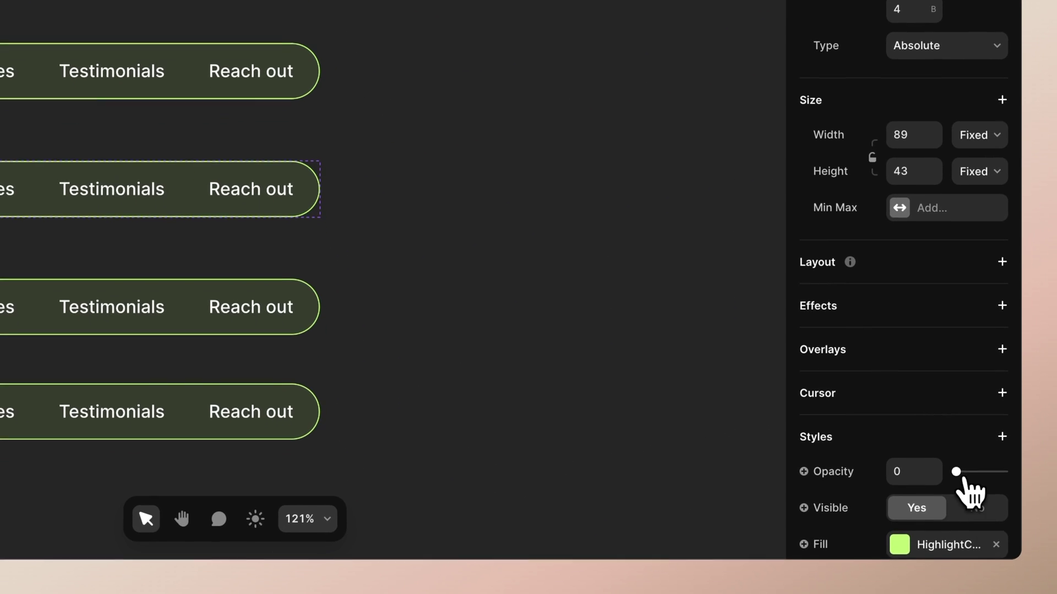
pyautogui.moveTo(957, 473); pyautogui.dragTo(1004, 471)
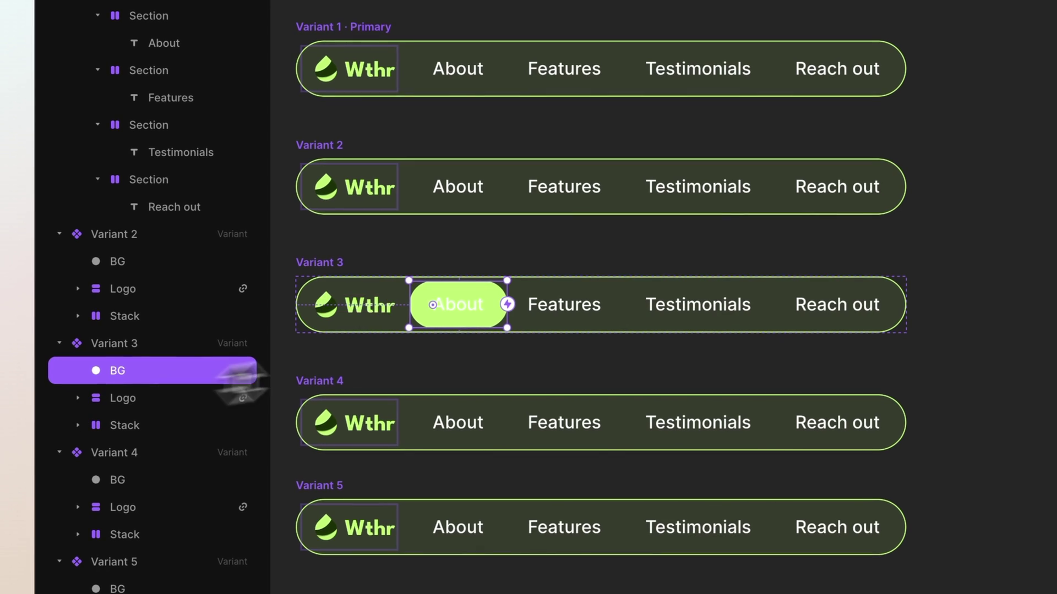
# Step: Try colouring the About text black in Variant 3, and undo that variant's About highlight
pyautogui.keyDown('super'); pyautogui.click(537, 311); pyautogui.keyUp('super')
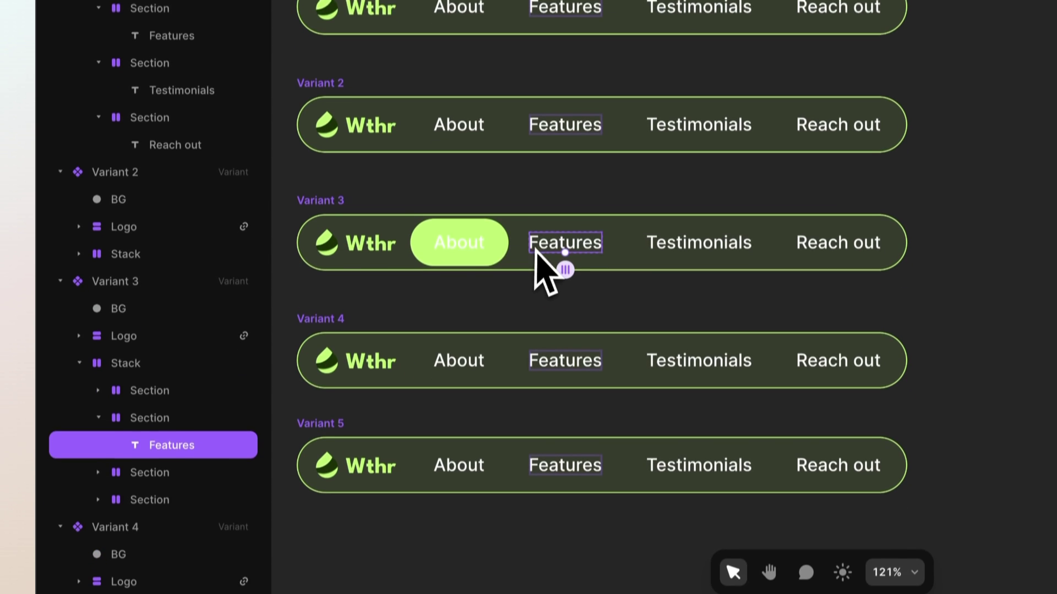
pyautogui.click(489, 310)
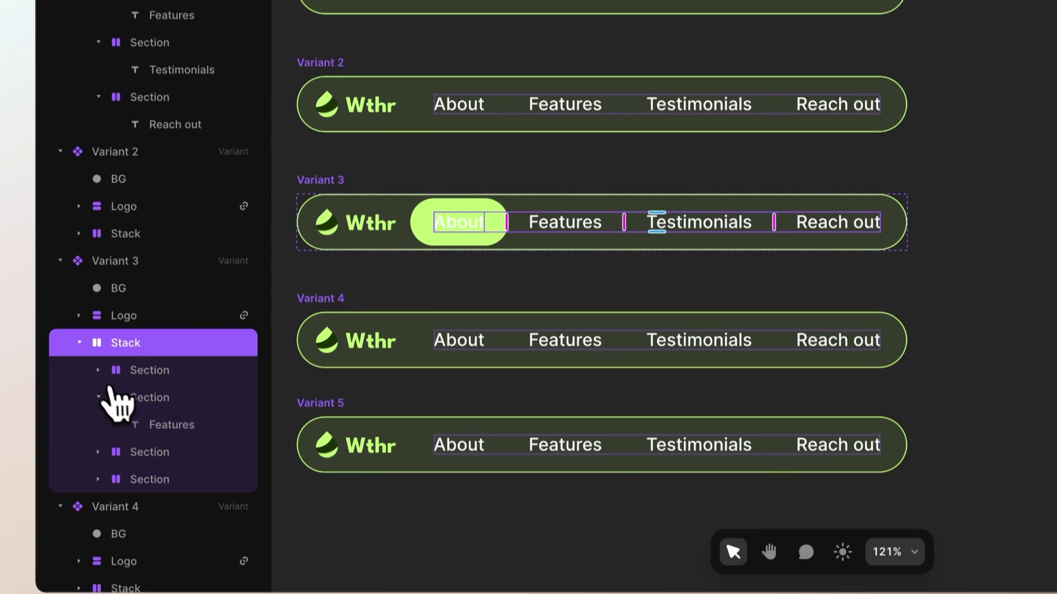
pyautogui.click(98, 372)
pyautogui.click(146, 399)
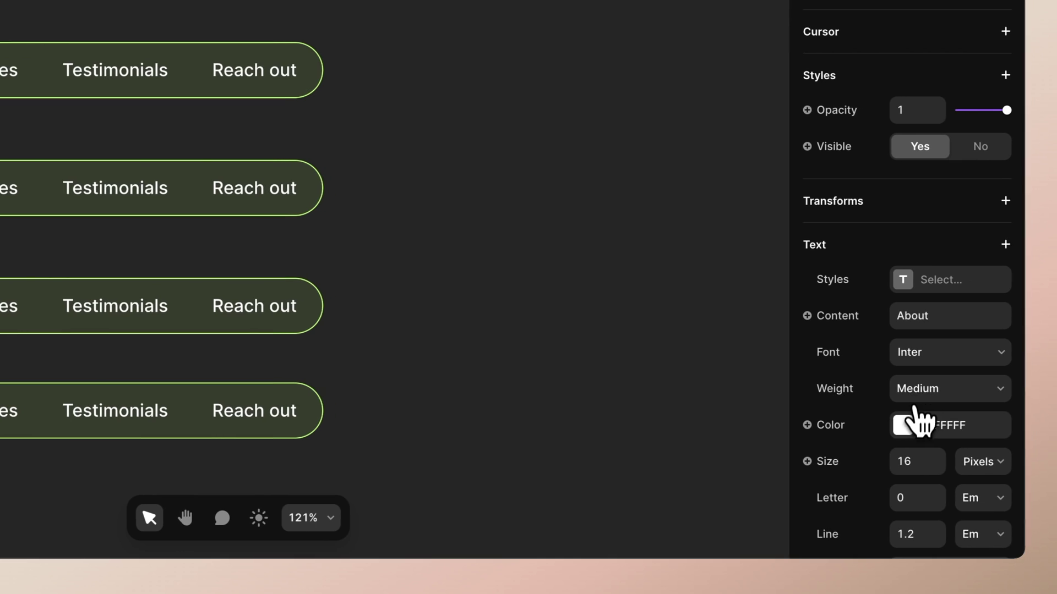
pyautogui.click(935, 426)
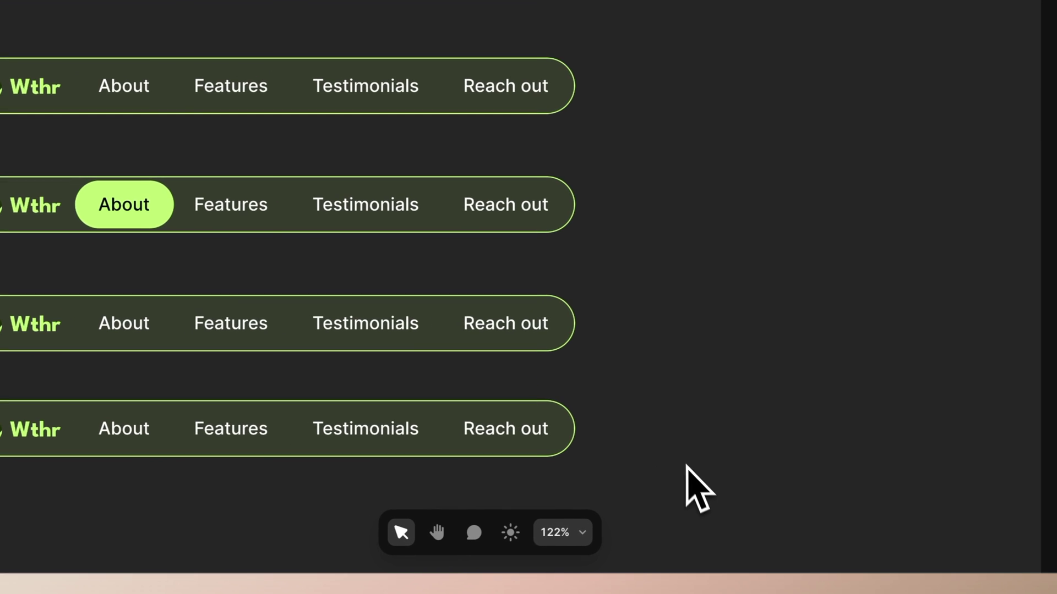
pyautogui.hscroll(-4, 633, 411)
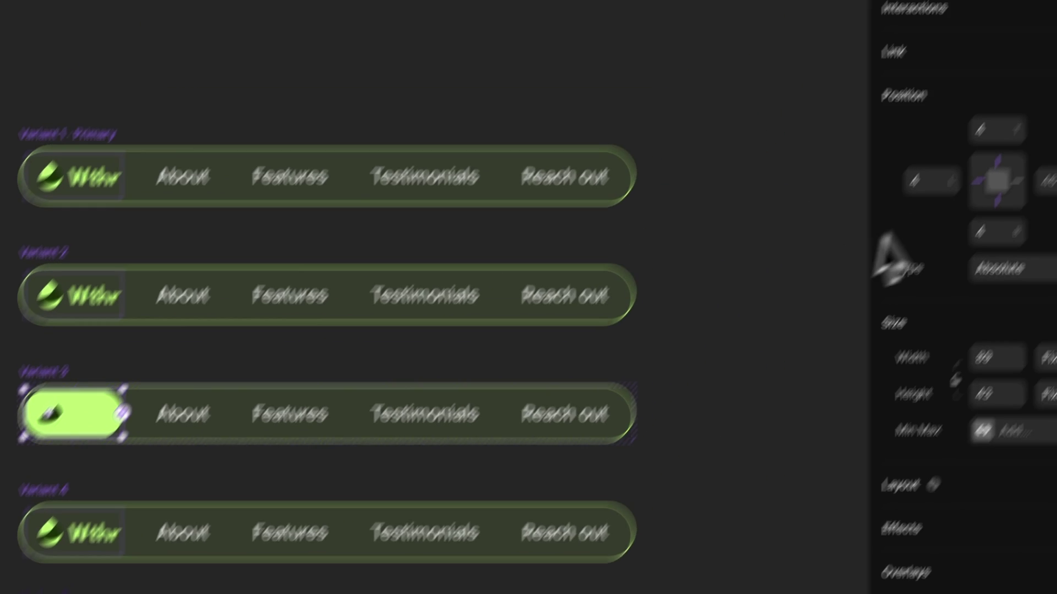
# Step: Place BG behind the Features link in Variant 3, fitted to its width, and colour the Features text black
pyautogui.moveTo(879, 271); pyautogui.dragTo(877, 133)
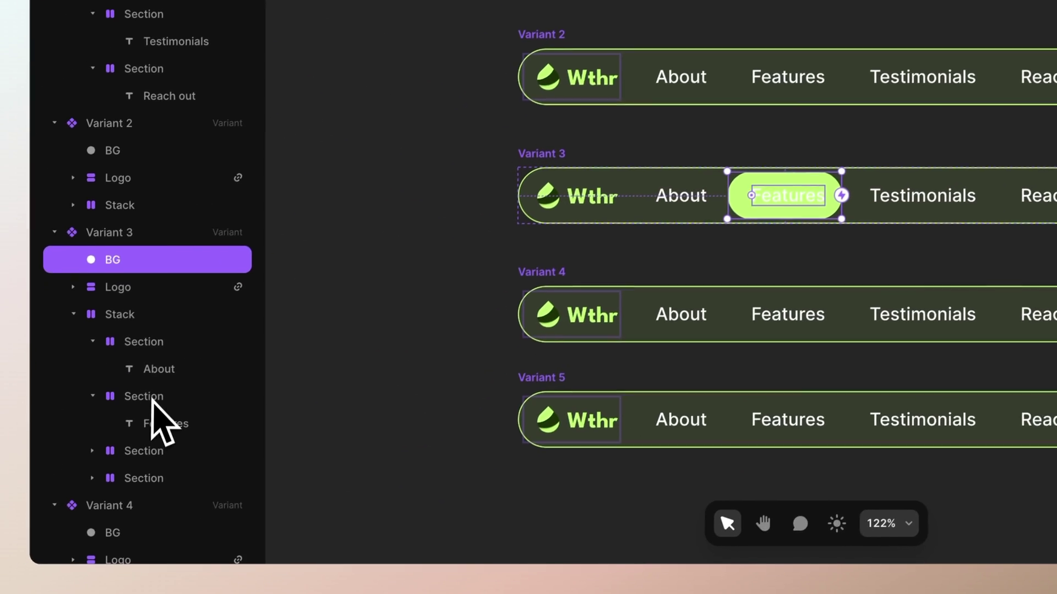
pyautogui.click(170, 423)
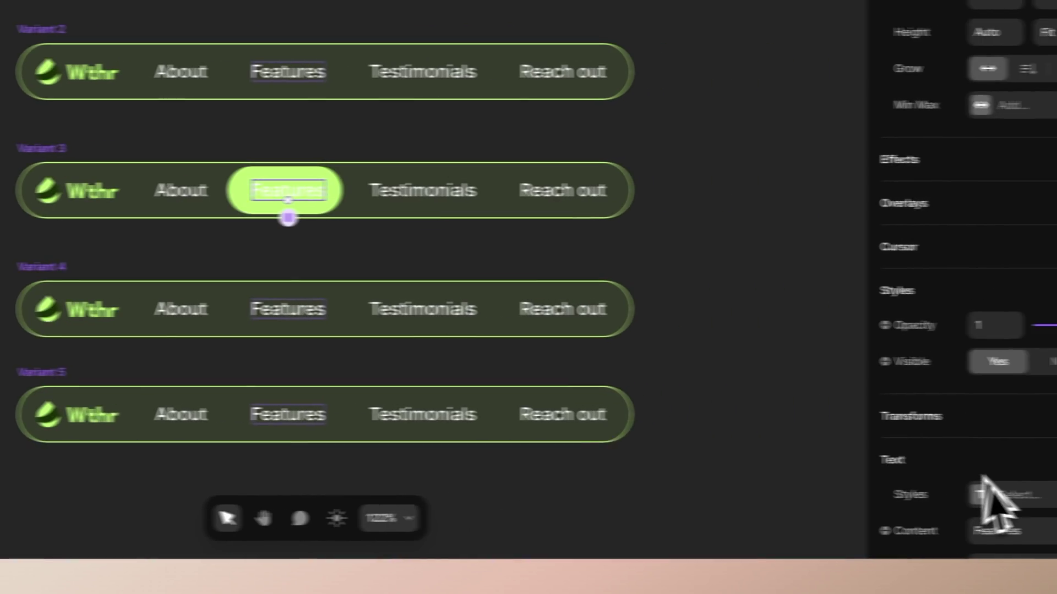
pyautogui.click(902, 448)
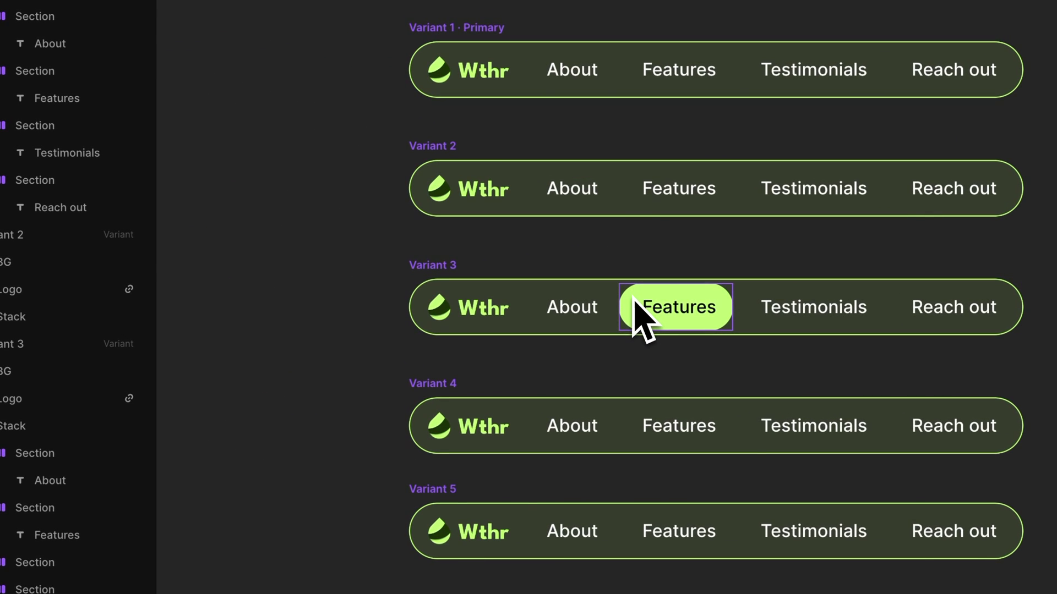
pyautogui.click(443, 146)
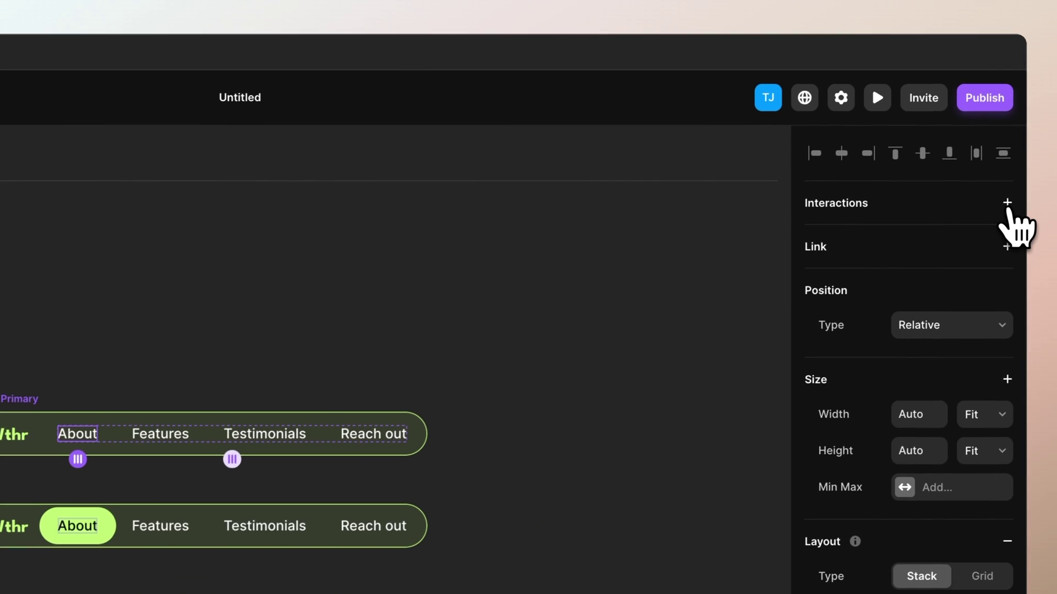
# Step: Add a Tap transition from the About section of the primary variant to Variant 2
pyautogui.click(1007, 205)
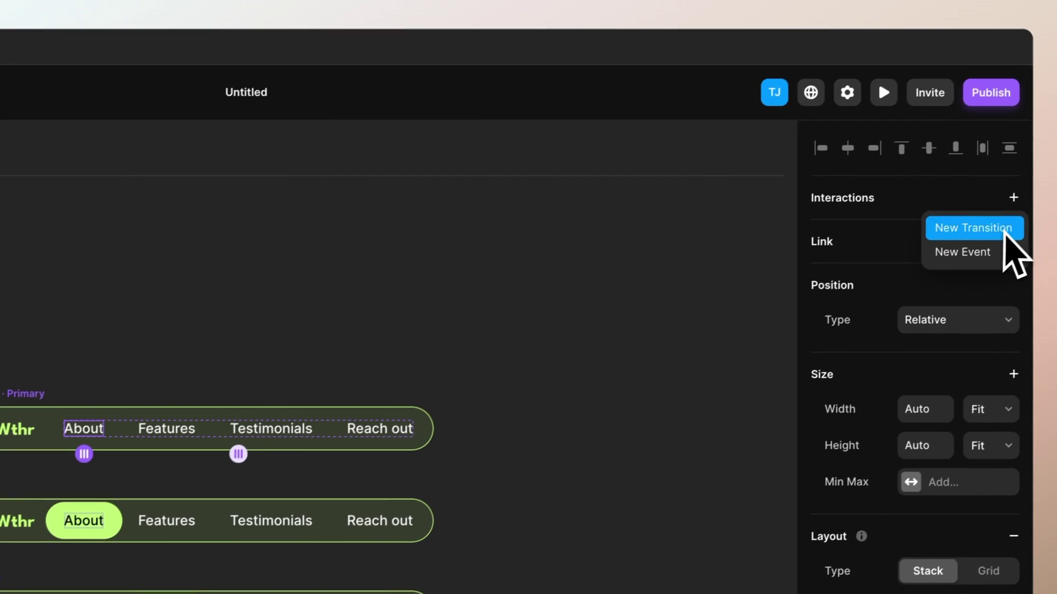
pyautogui.click(1046, 182)
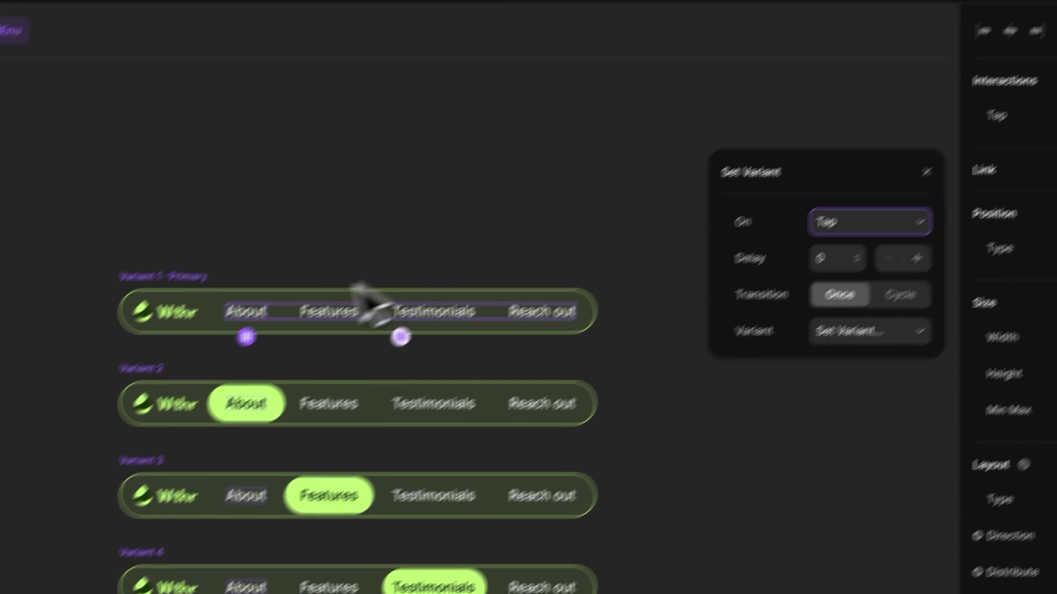
pyautogui.moveTo(337, 259); pyautogui.dragTo(376, 392)
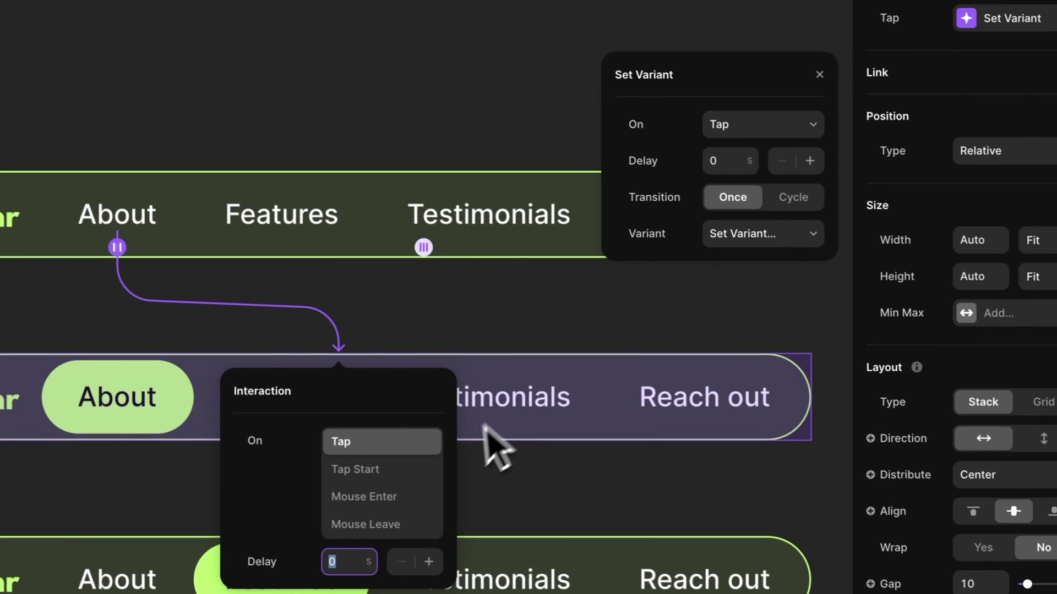
pyautogui.press('Escape')
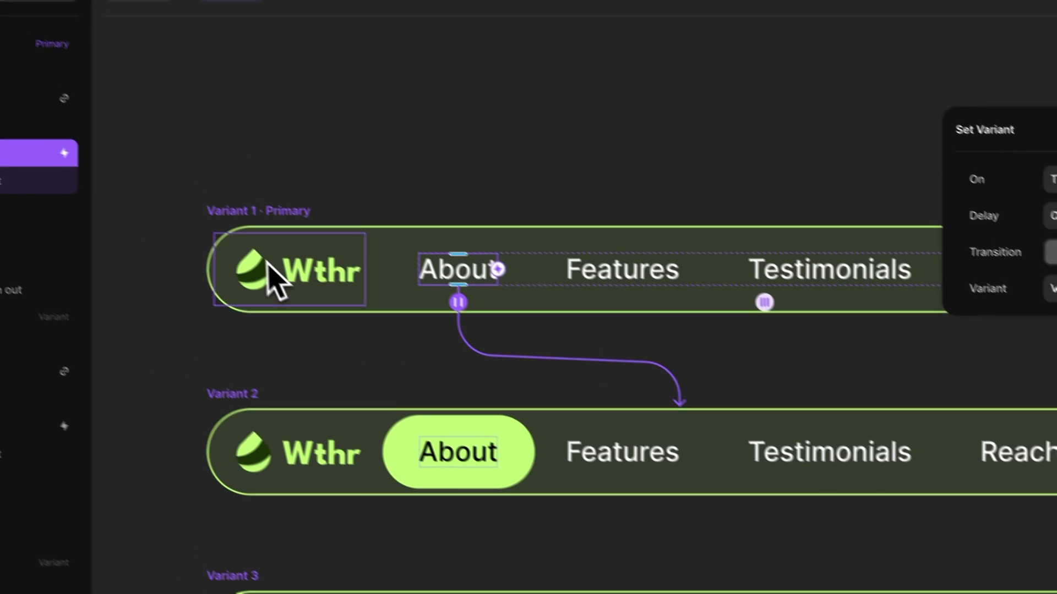
# Step: Add a Tap transition on the primary variant's logo that switches to Variant 1
pyautogui.click(274, 278)
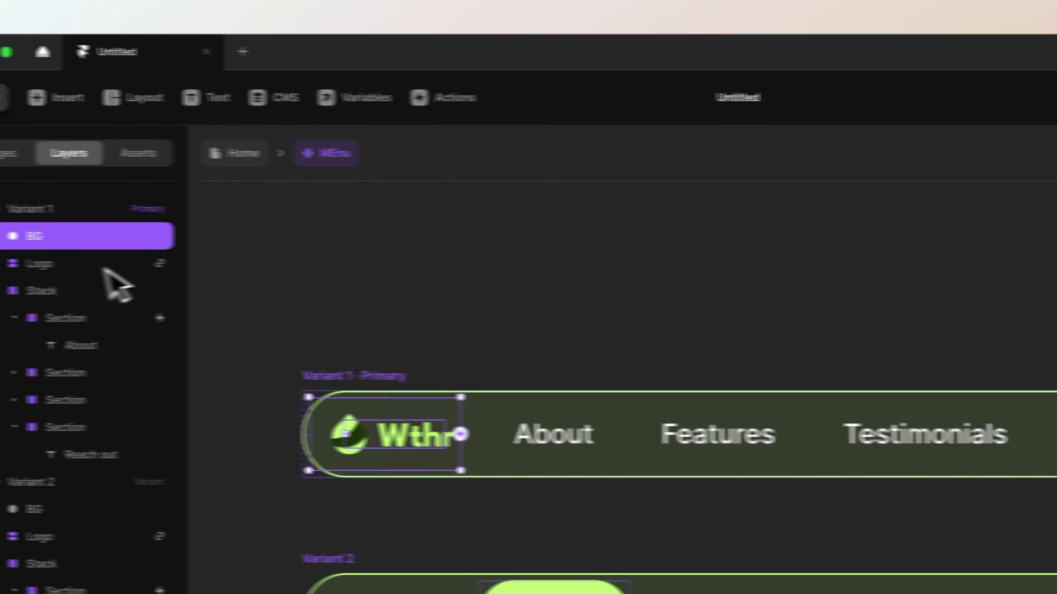
pyautogui.scroll(8, 991, 184)
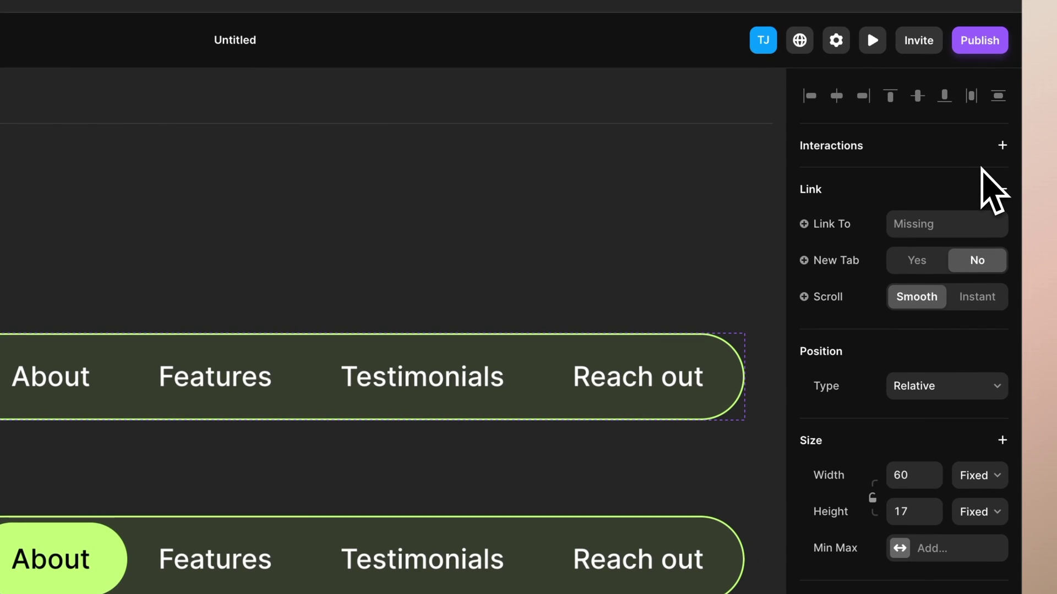
pyautogui.click(1002, 146)
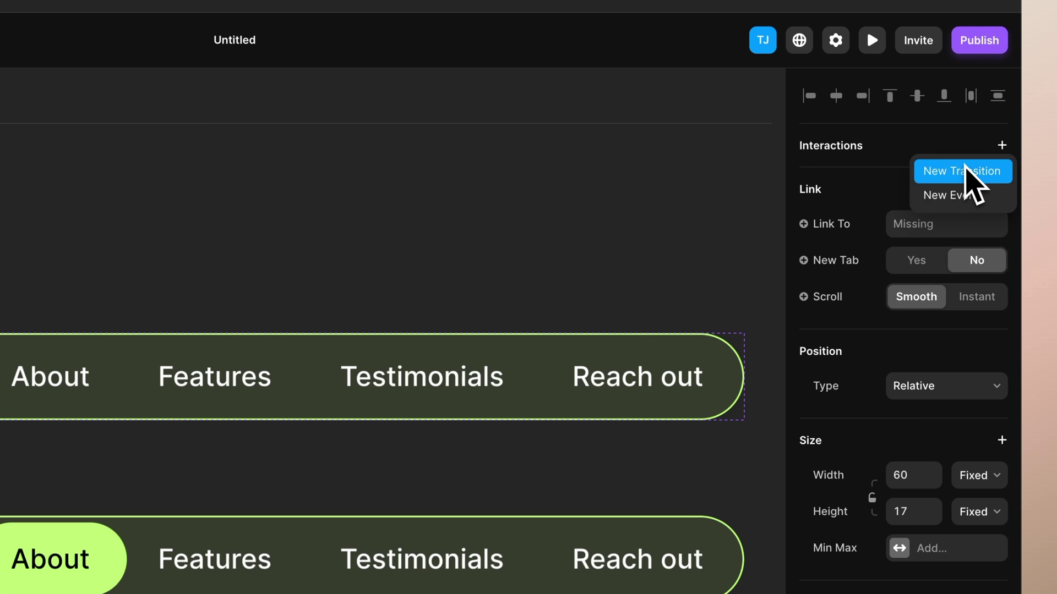
pyautogui.click(967, 171)
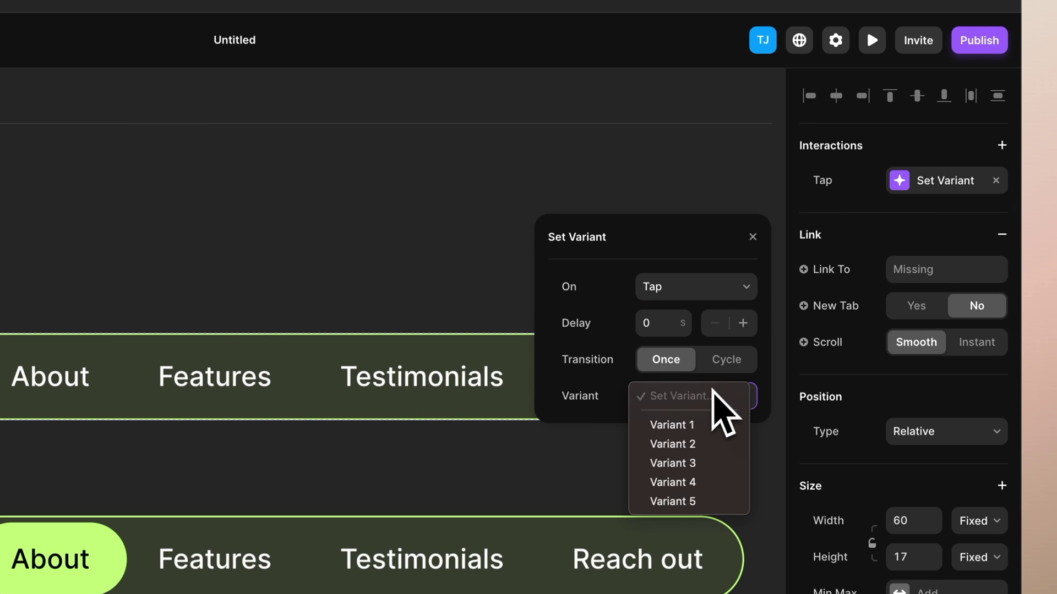
pyautogui.click(692, 425)
# Step: Add a Tap transition on the primary variant's Features section that switches to Variant 3
pyautogui.click(141, 303)
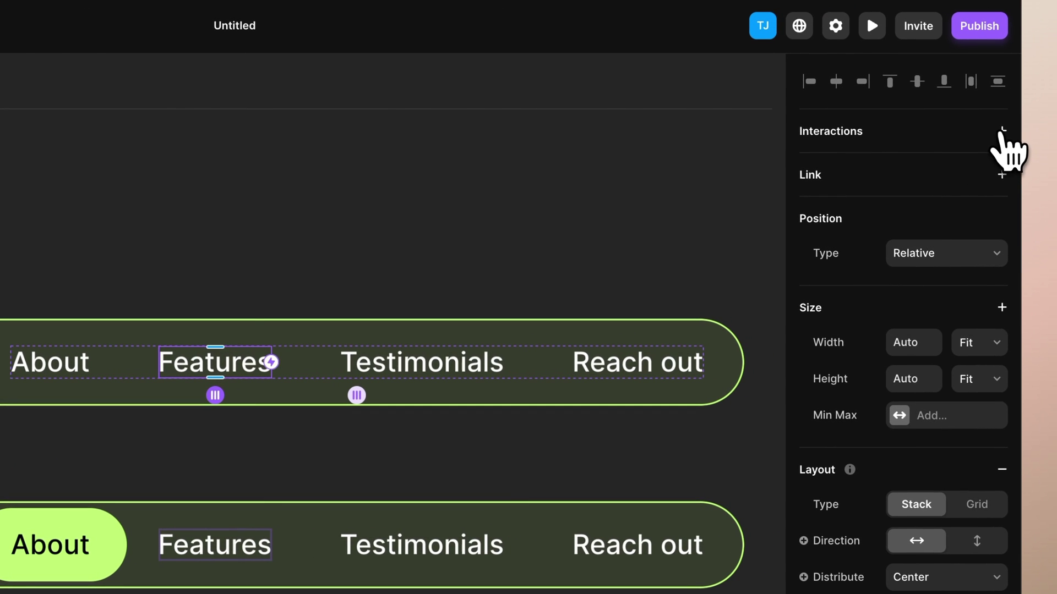
pyautogui.click(1001, 132)
pyautogui.click(972, 159)
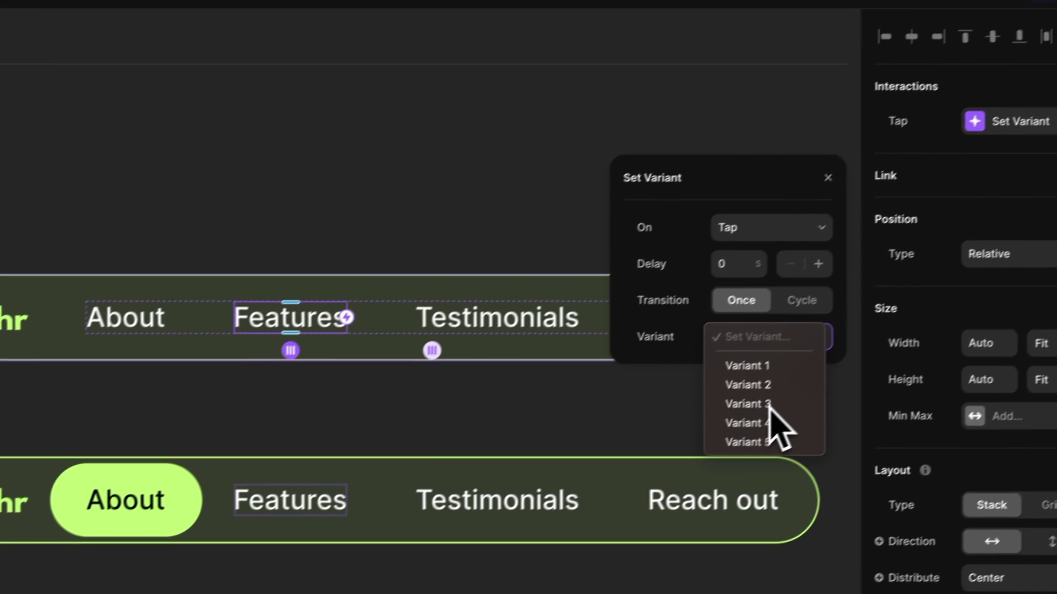
pyautogui.click(689, 449)
# Step: Add a Tap transition on the primary variant's Testimonials section that switches to Variant 4
pyautogui.scroll(2, 633, 408)
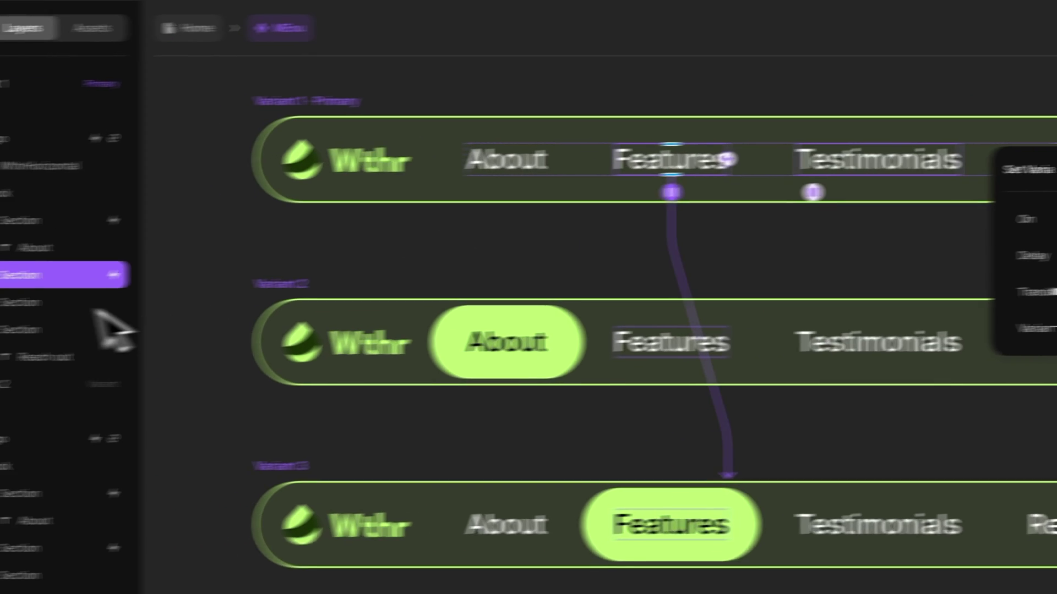
pyautogui.click(99, 304)
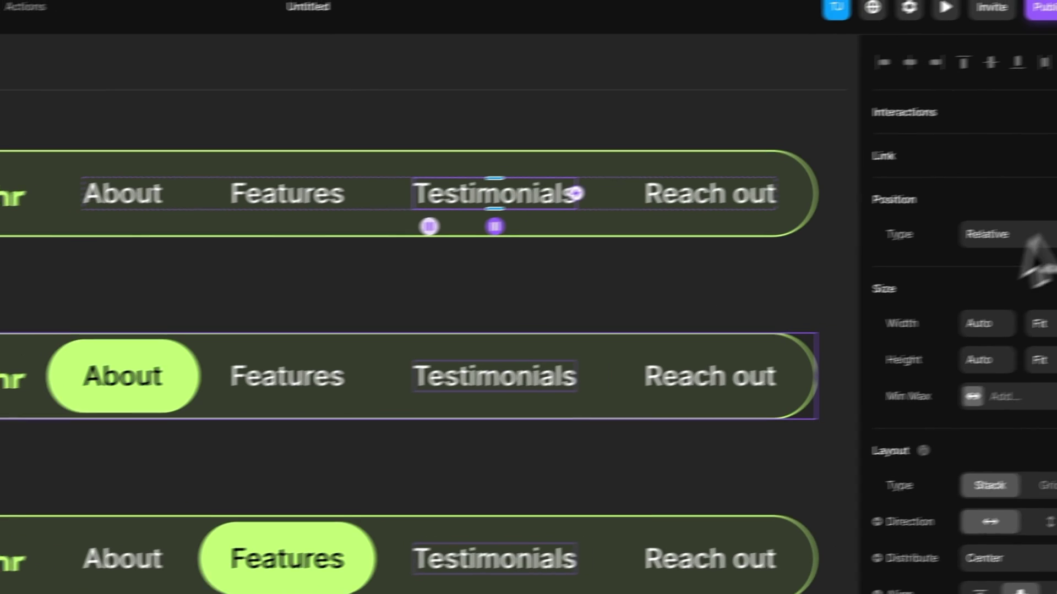
pyautogui.click(1011, 122)
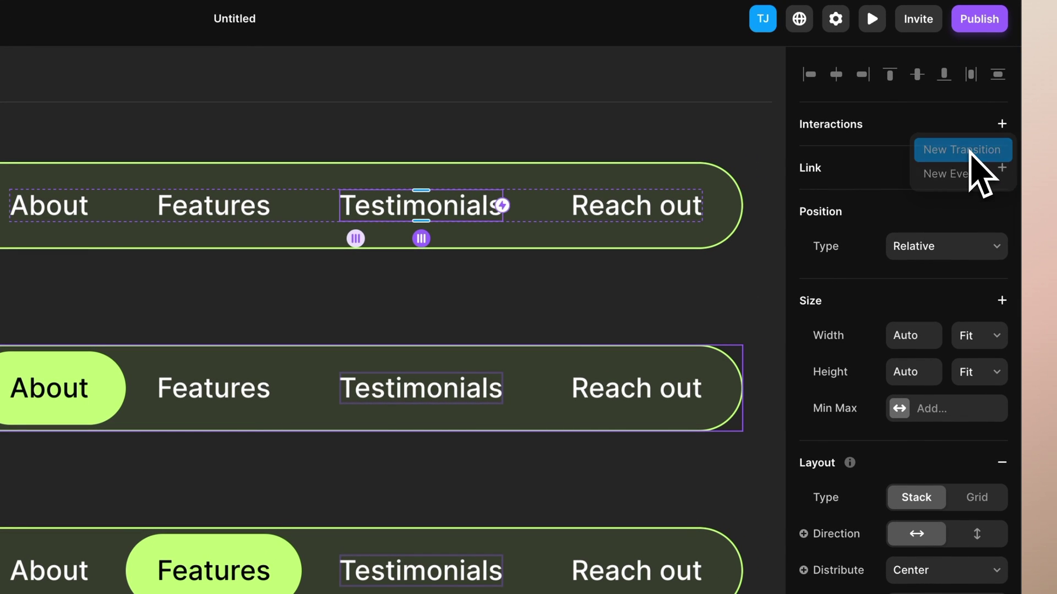
pyautogui.click(968, 151)
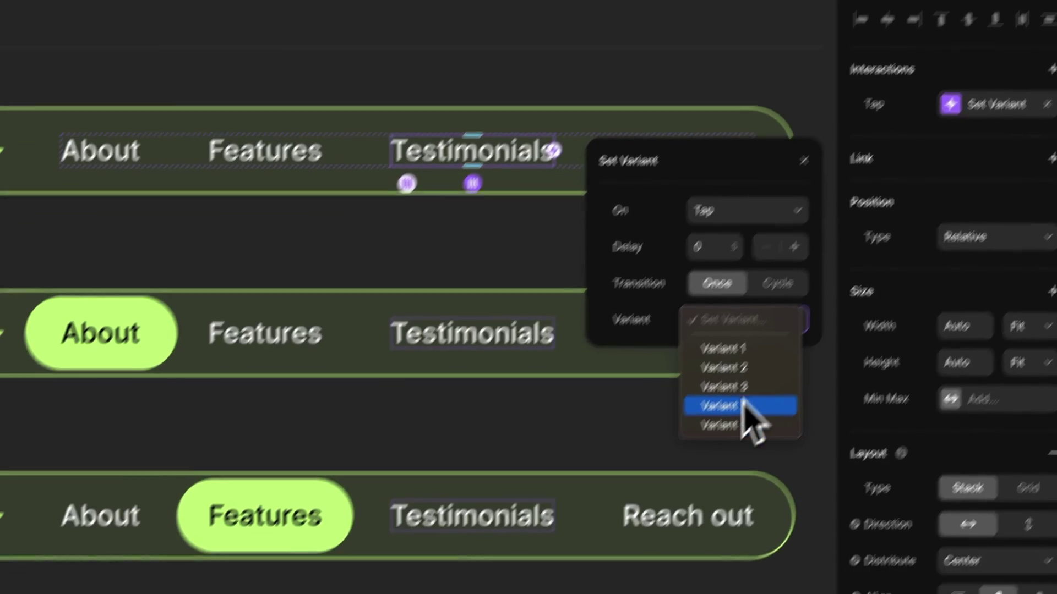
pyautogui.click(672, 461)
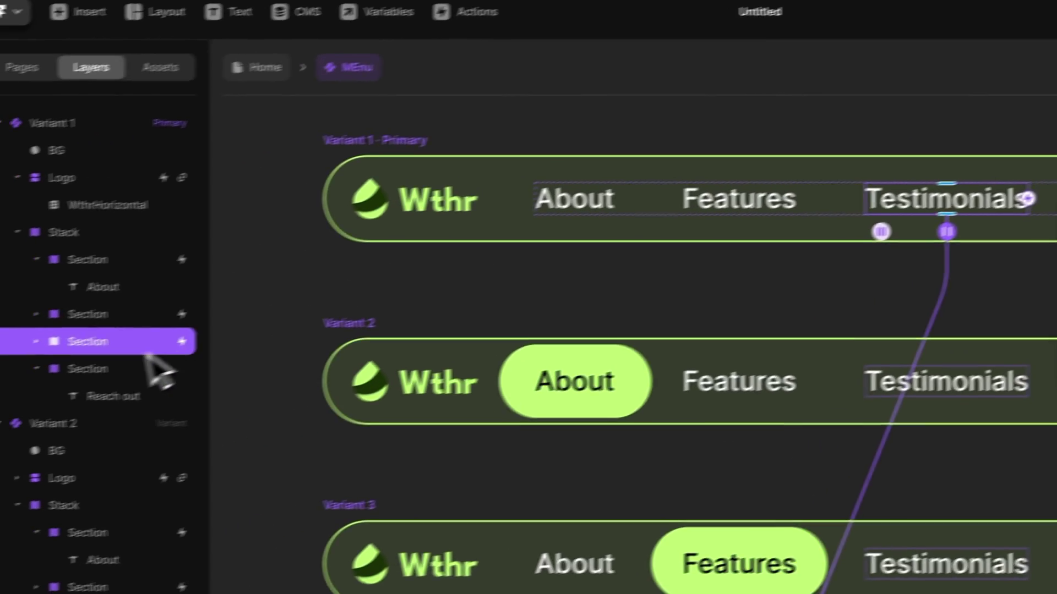
# Step: Add a Tap transition on the primary variant's Reach out section that switches to Variant 5
pyautogui.click(147, 365)
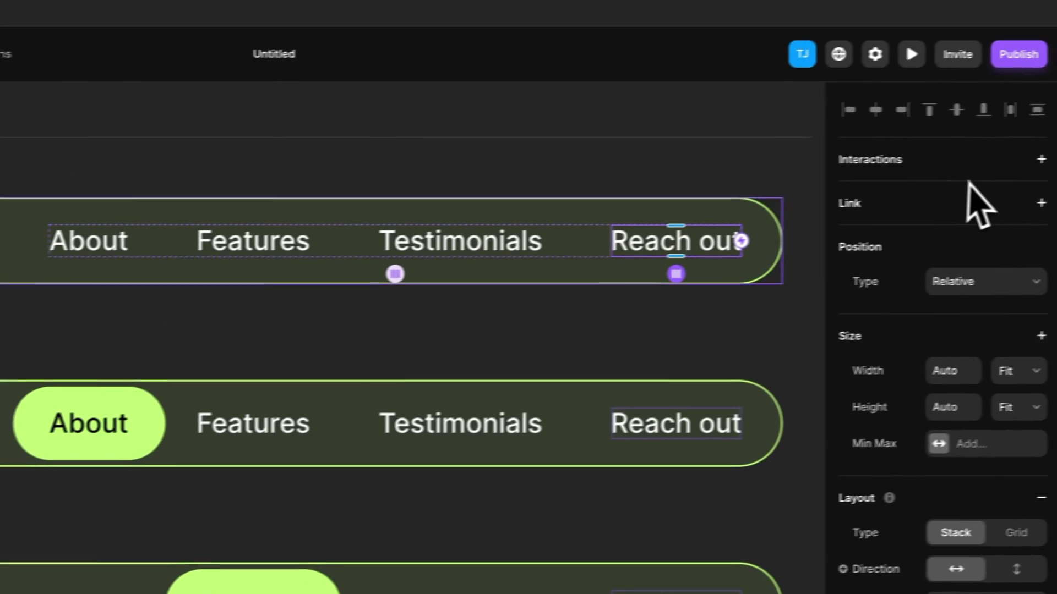
pyautogui.scroll(-3, 759, 322)
pyautogui.click(1006, 163)
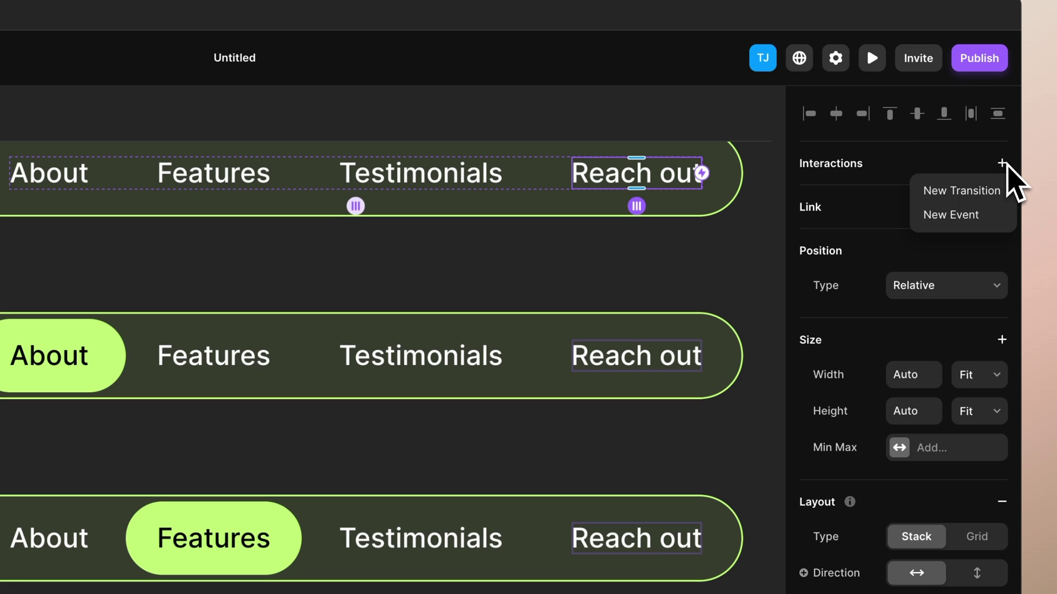
pyautogui.click(960, 190)
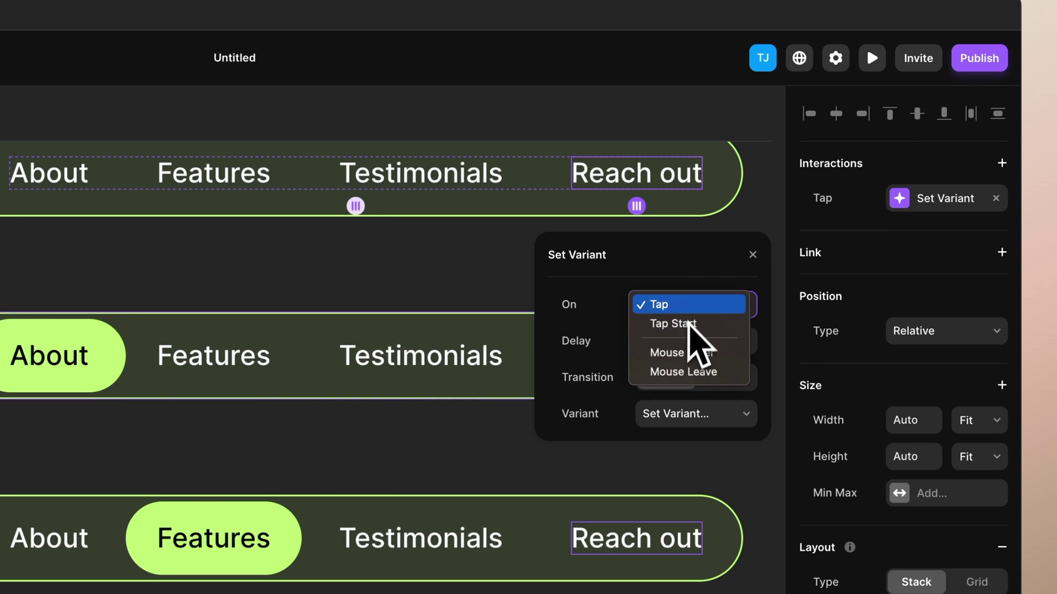
pyautogui.click(710, 413)
pyautogui.click(705, 517)
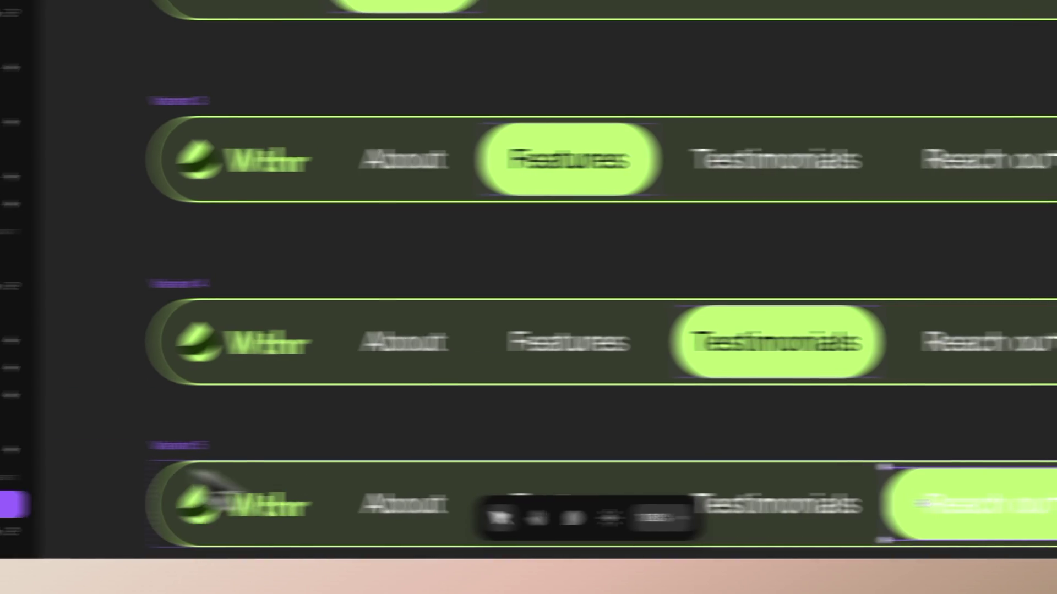
# Step: Change the Reach out text in Variant 5 to black so it contrasts with the green highlight
pyautogui.click(140, 474)
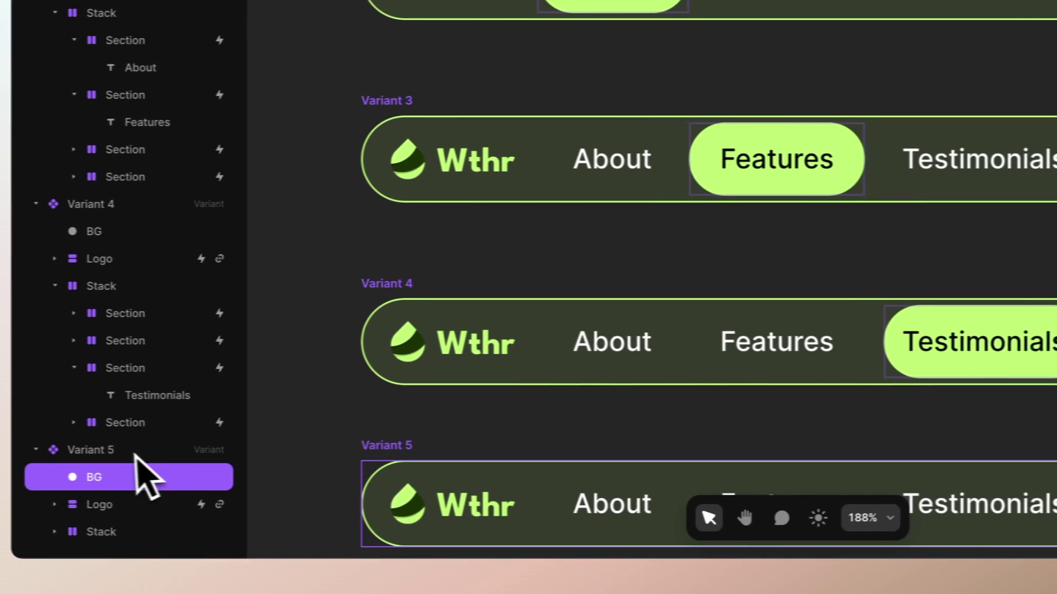
pyautogui.click(77, 504)
pyautogui.scroll(-1, 106, 516)
pyautogui.click(94, 532)
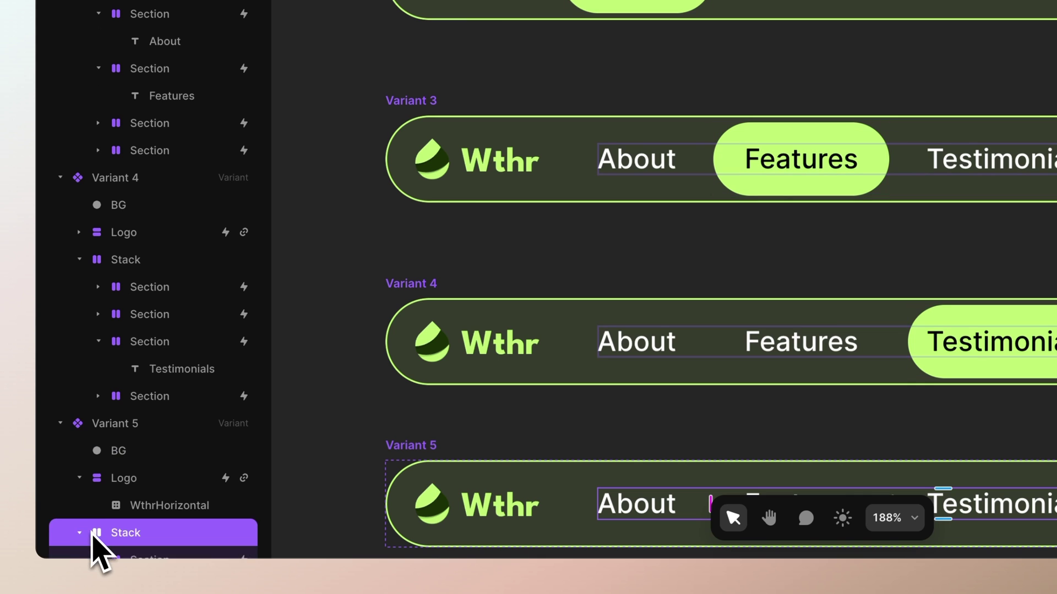
pyautogui.scroll(-2, 110, 523)
pyautogui.scroll(-1, 105, 539)
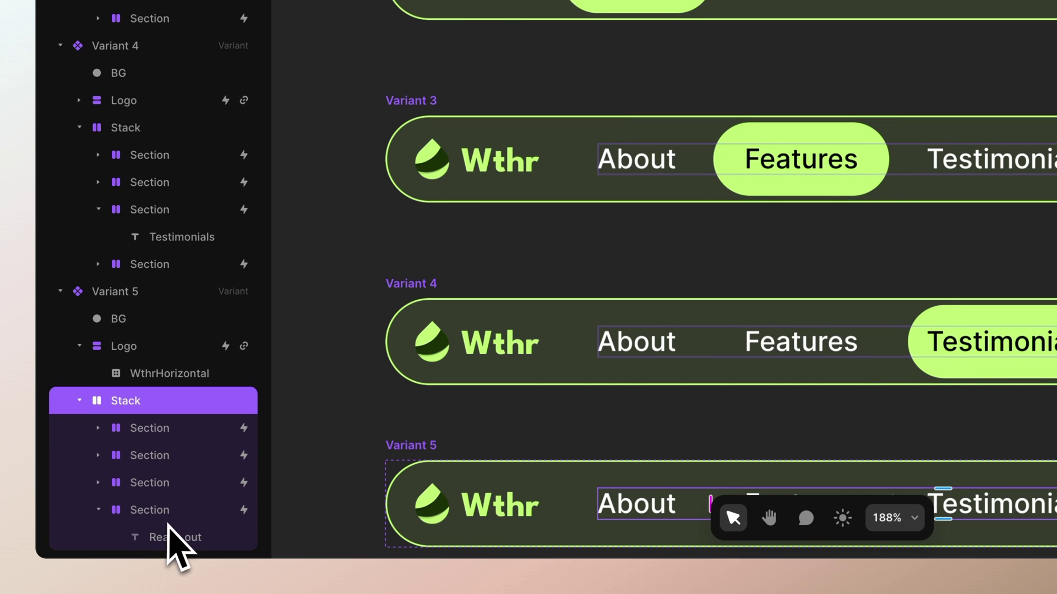
pyautogui.click(174, 539)
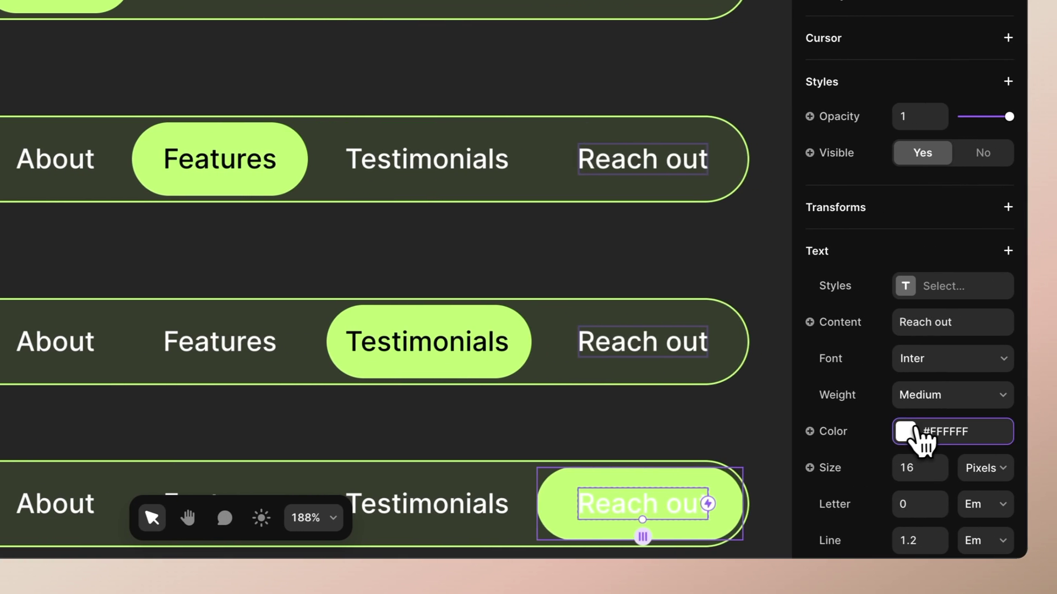
pyautogui.click(915, 433)
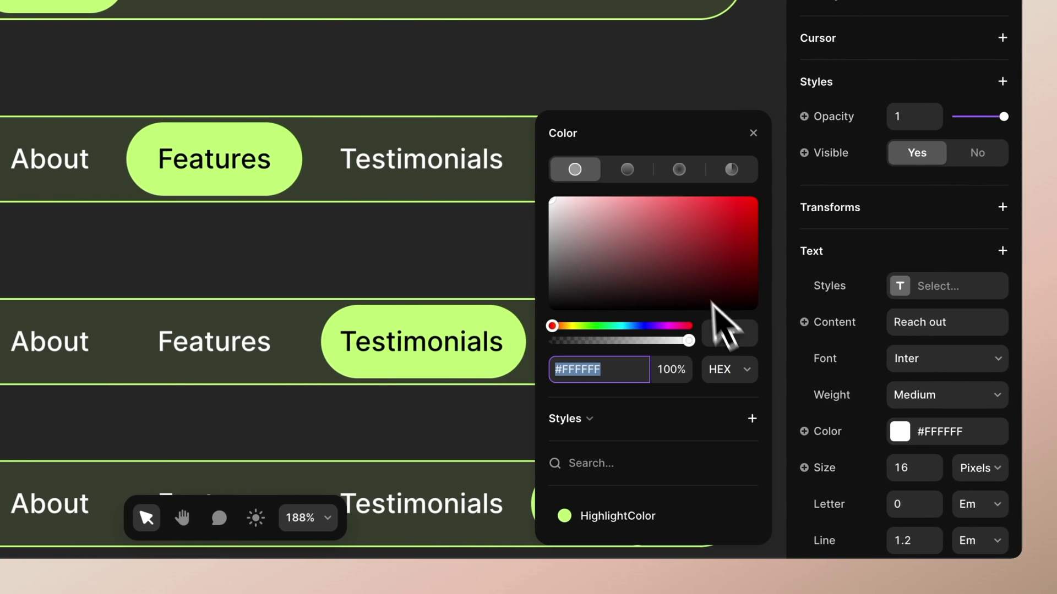
pyautogui.scroll(-3, 286, 414)
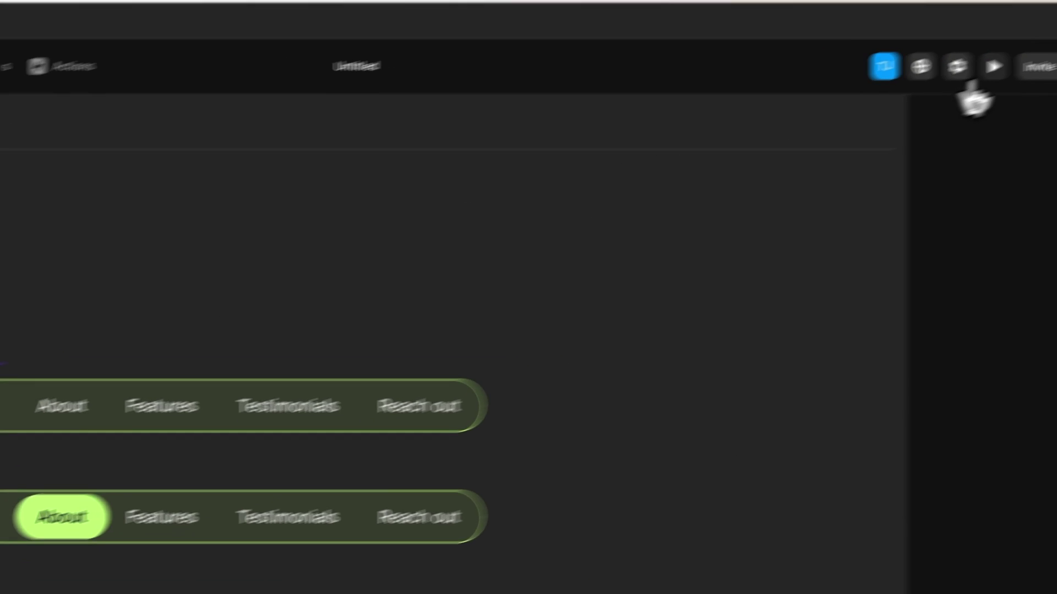
# Step: Preview the desktop page and look through its hero, About and Features sections before returning to the canvas
pyautogui.click(993, 66)
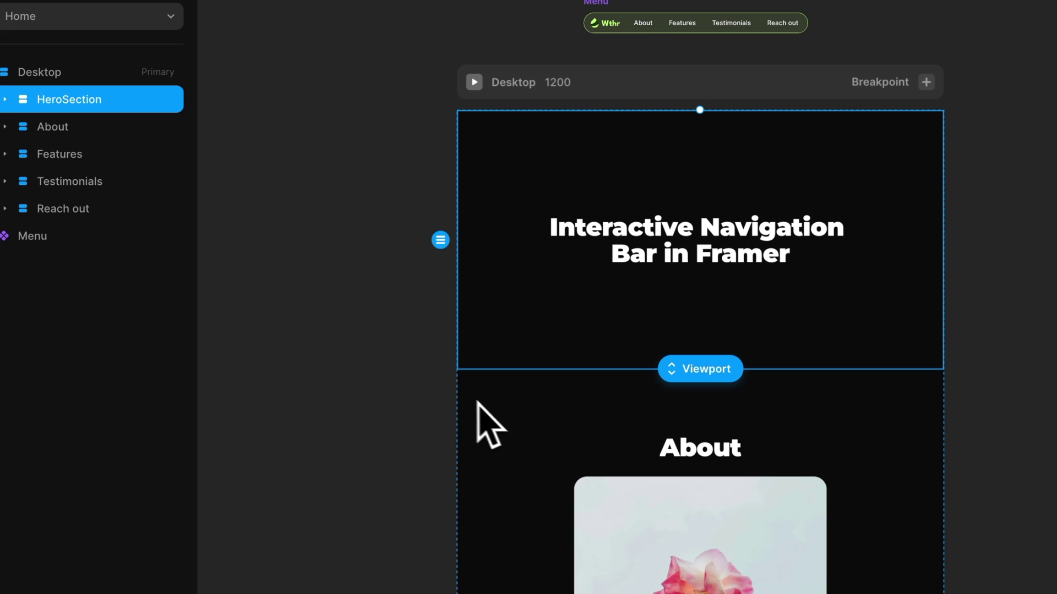
pyautogui.click(442, 395)
pyautogui.scroll(-2, 441, 395)
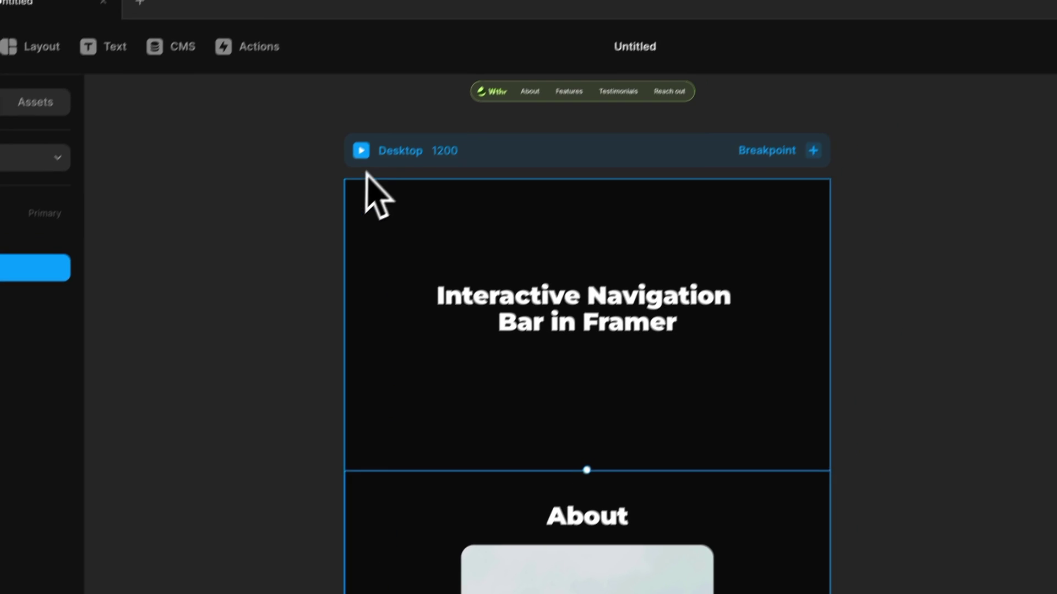
pyautogui.click(474, 9)
pyautogui.scroll(-10, 704, 383)
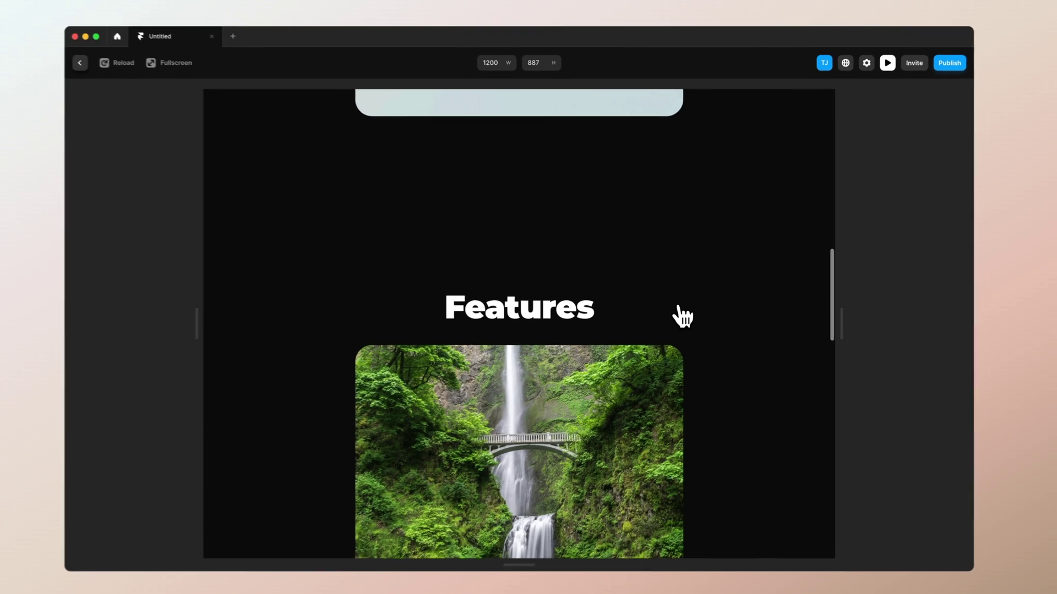
pyautogui.scroll(-3, 679, 314)
pyautogui.scroll(6, 680, 313)
pyautogui.scroll(-2, 685, 314)
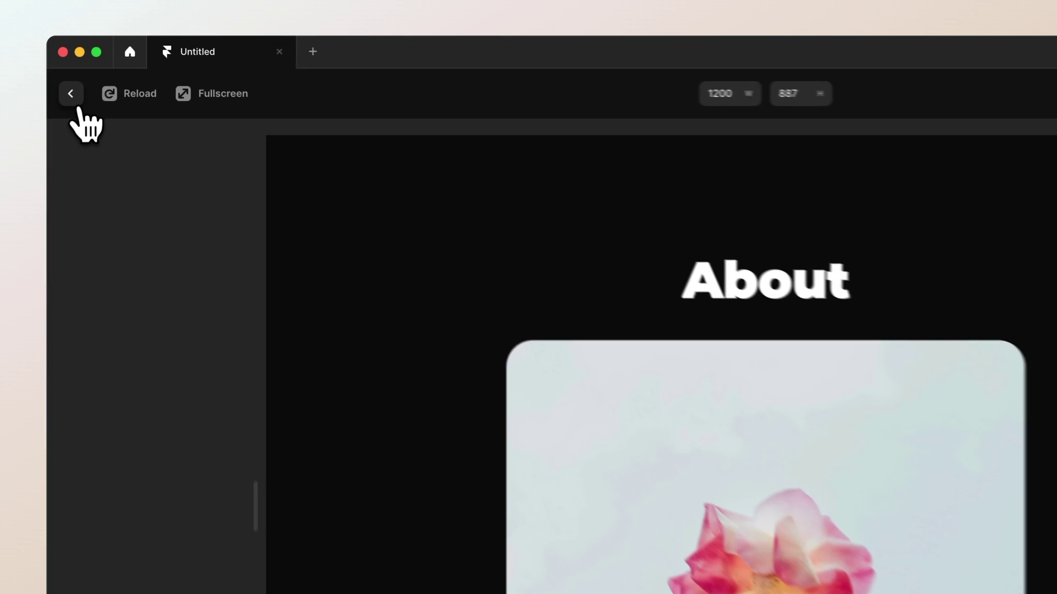
pyautogui.click(107, 71)
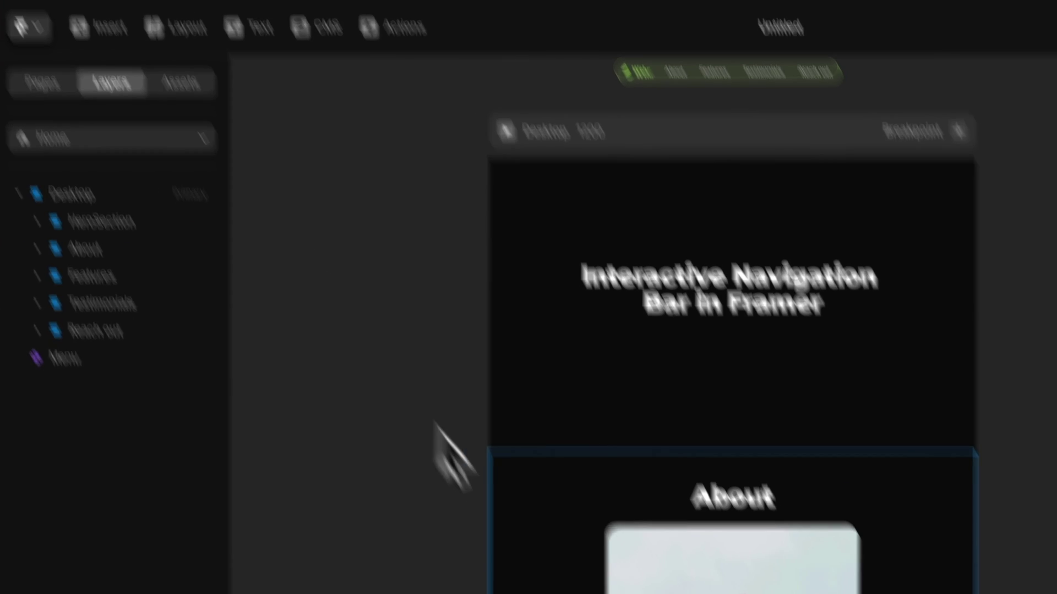
# Step: Add scroll sections to the About and Features frames, naming them about and features
pyautogui.click(585, 584)
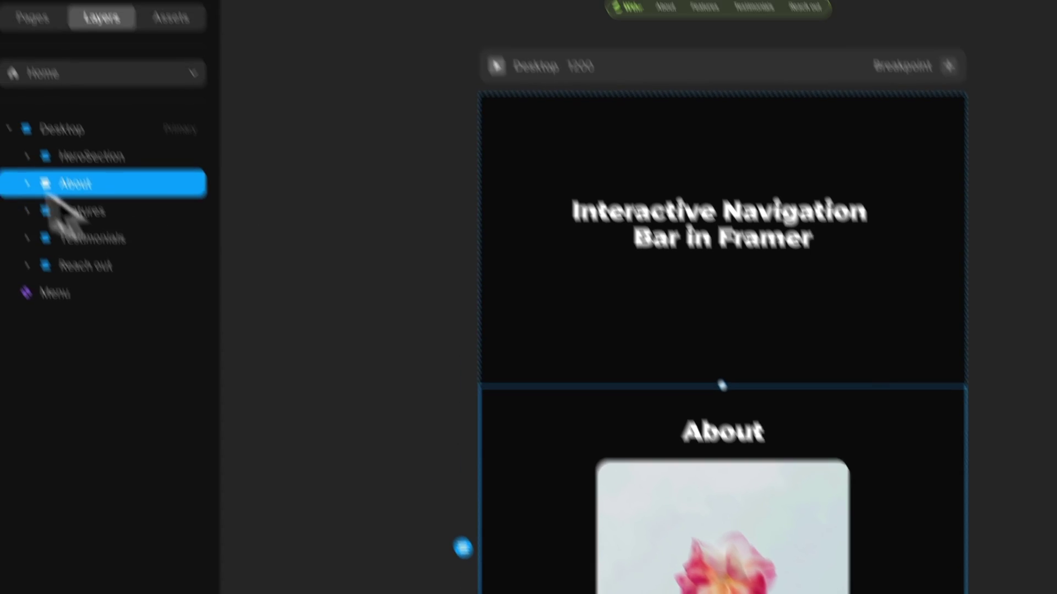
pyautogui.scroll(-10, 889, 356)
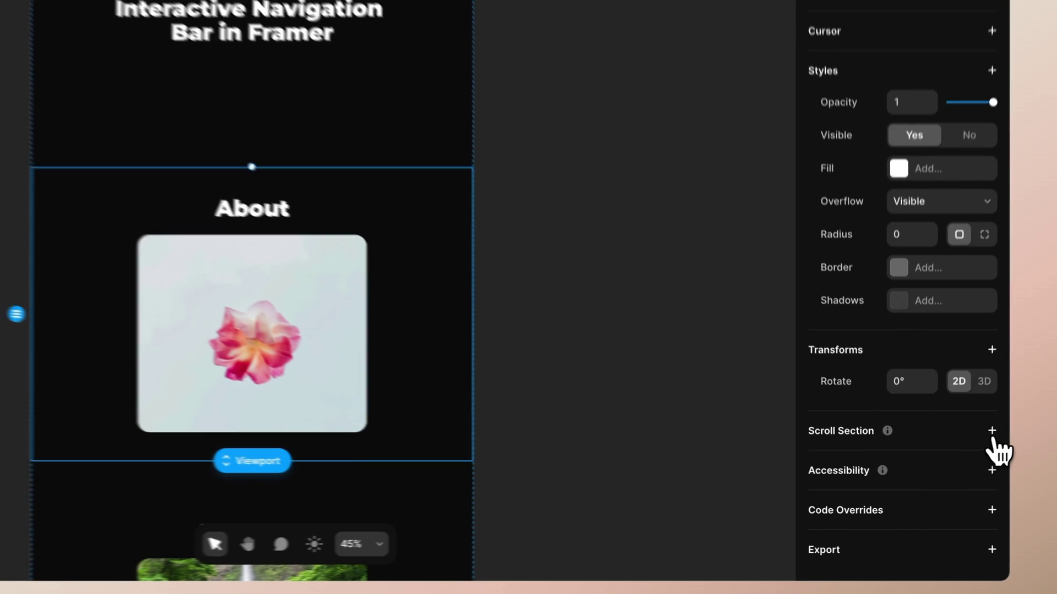
pyautogui.click(954, 466)
pyautogui.click(906, 489)
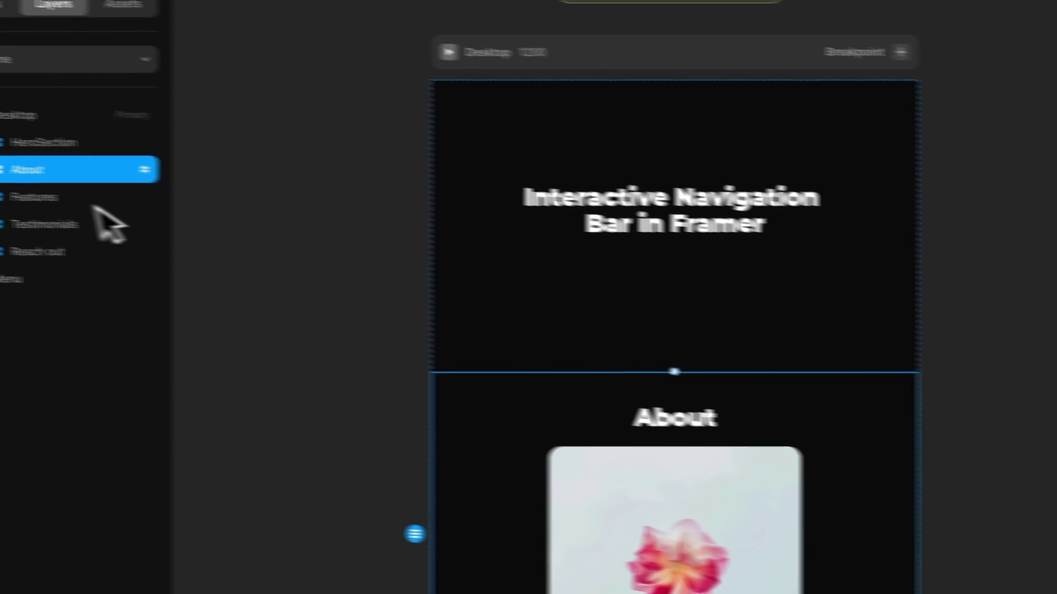
pyautogui.click(94, 202)
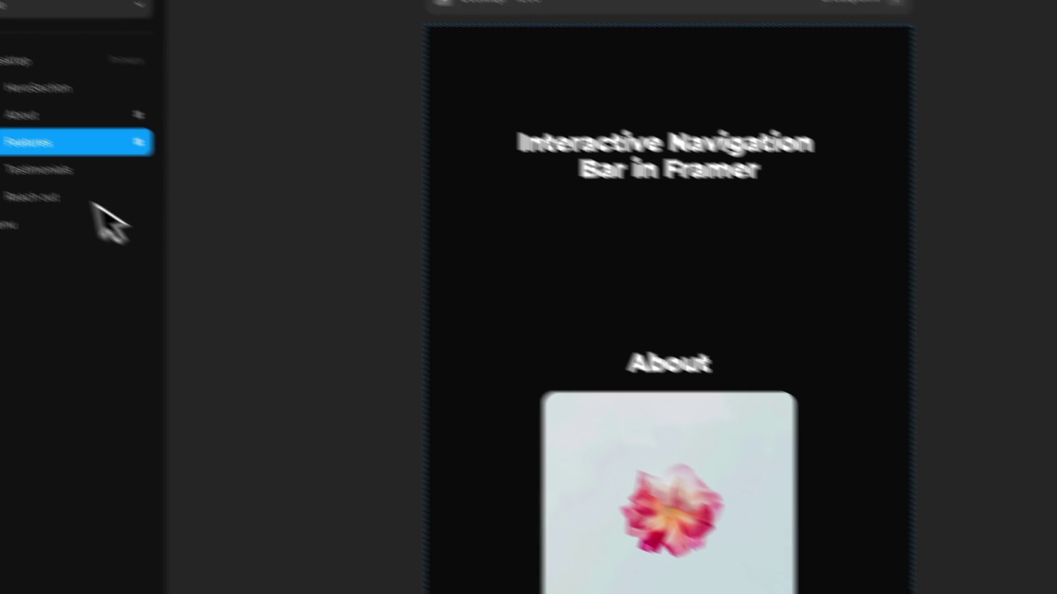
# Step: Add a scroll section named reachout to the Reach out frame
pyautogui.click(95, 203)
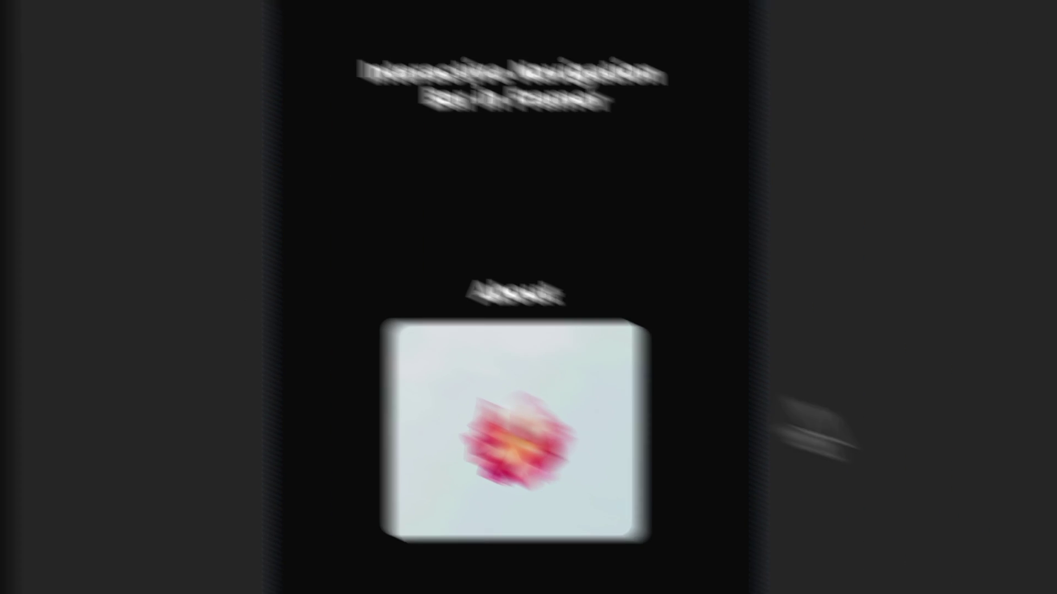
pyautogui.scroll(-5, 1040, 409)
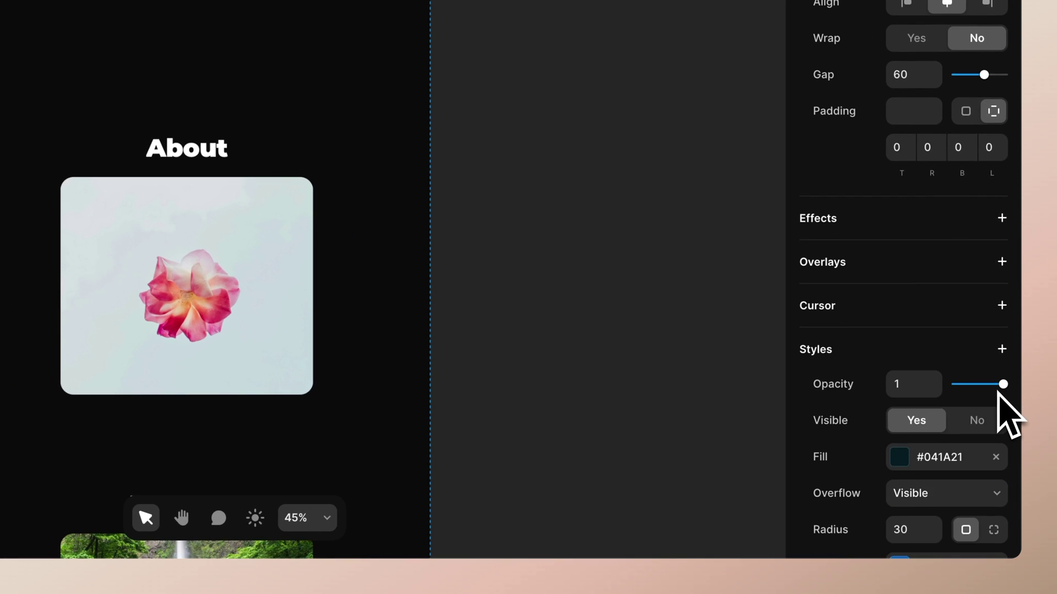
pyautogui.scroll(-1, 994, 407)
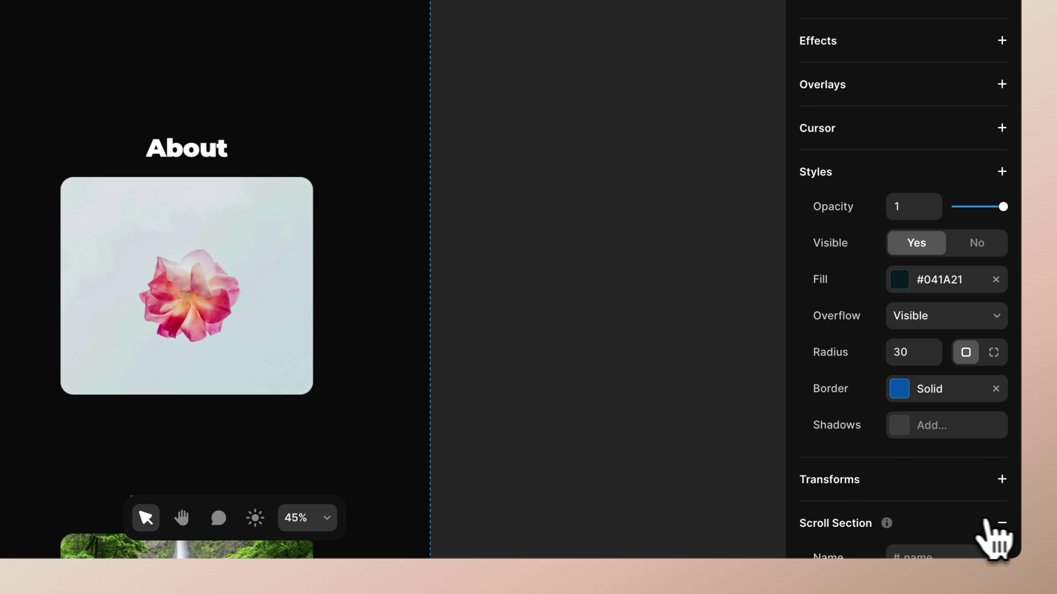
pyautogui.scroll(-4, 968, 531)
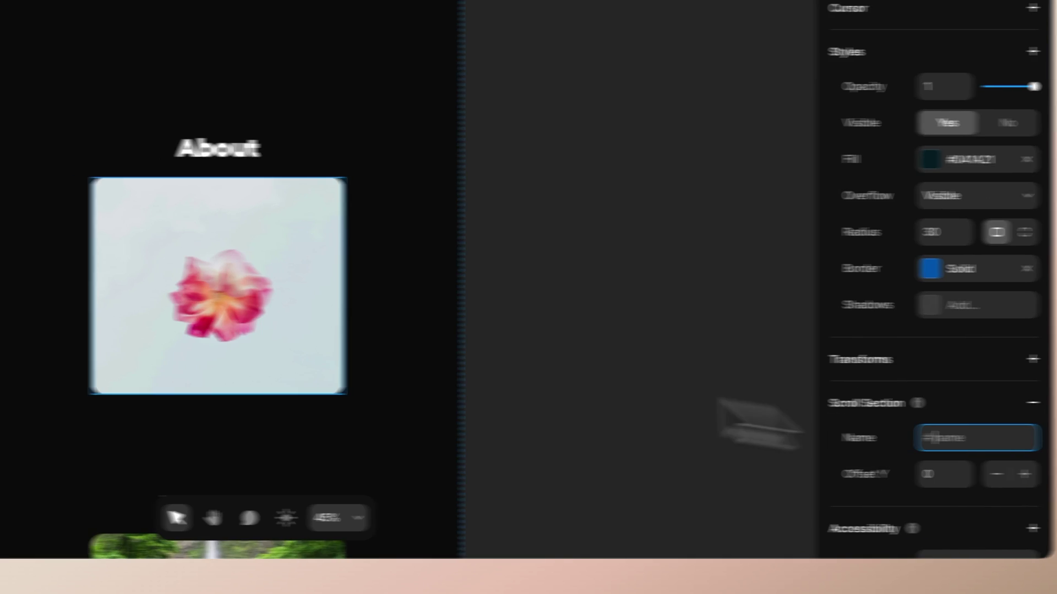
pyautogui.scroll(-10, 349, 342)
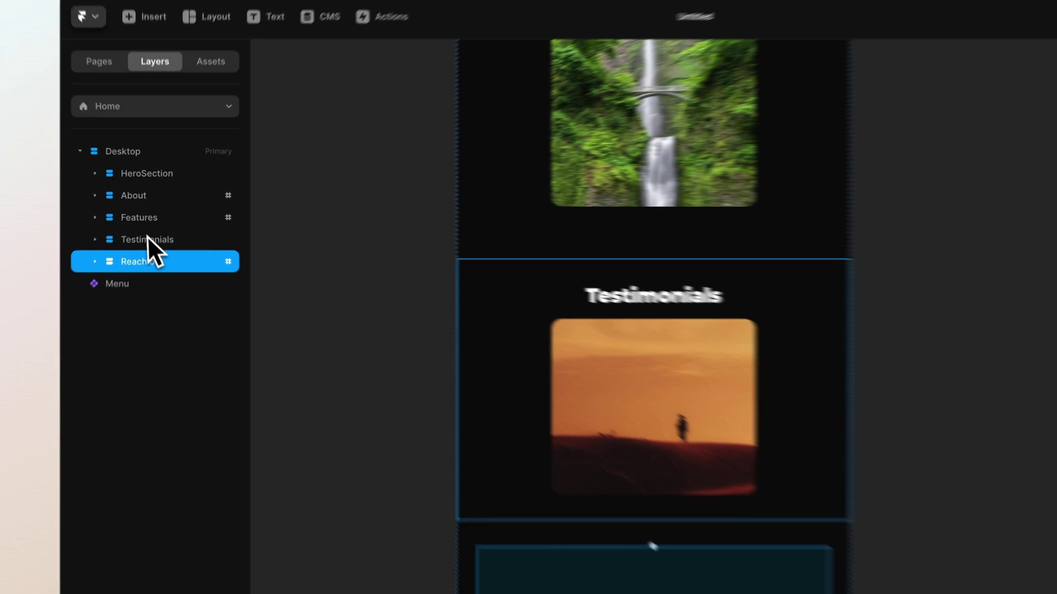
# Step: Add a scroll section named testimonials to the Testimonials frame
pyautogui.click(150, 223)
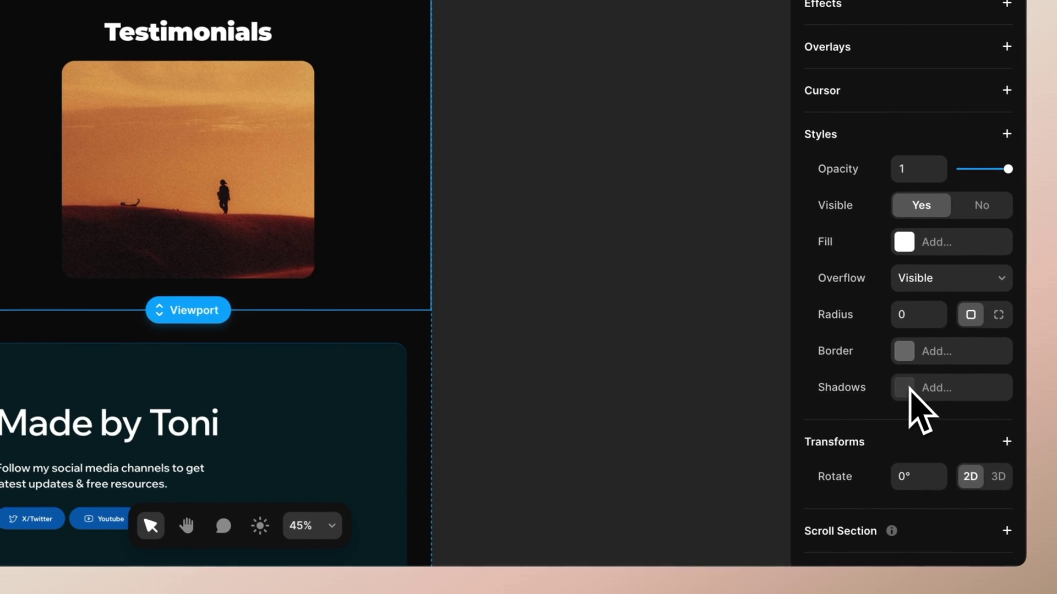
pyautogui.scroll(-3, 913, 380)
pyautogui.scroll(4, 930, 287)
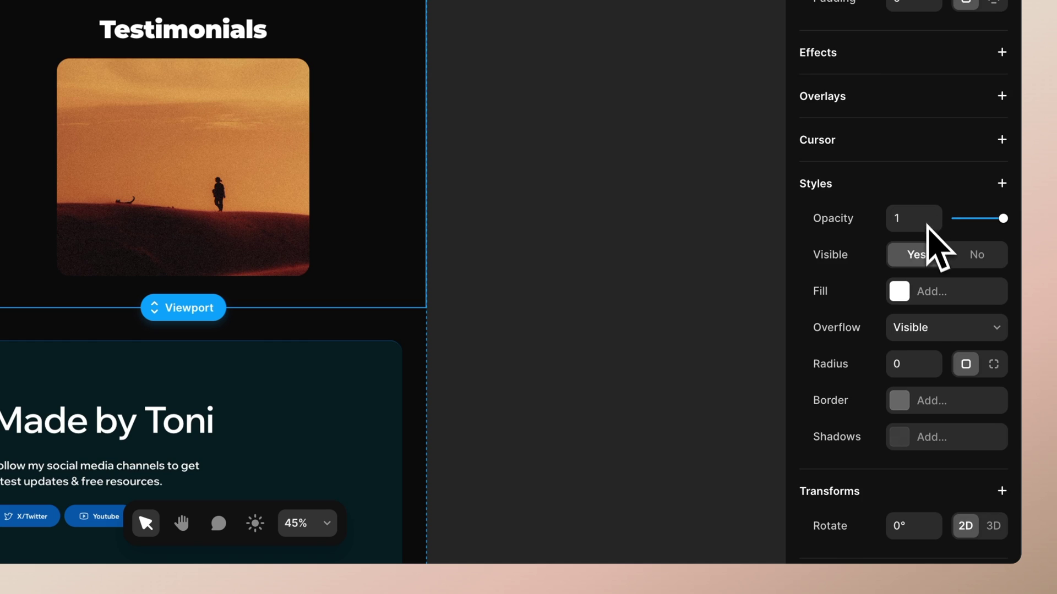
pyautogui.scroll(-3, 933, 264)
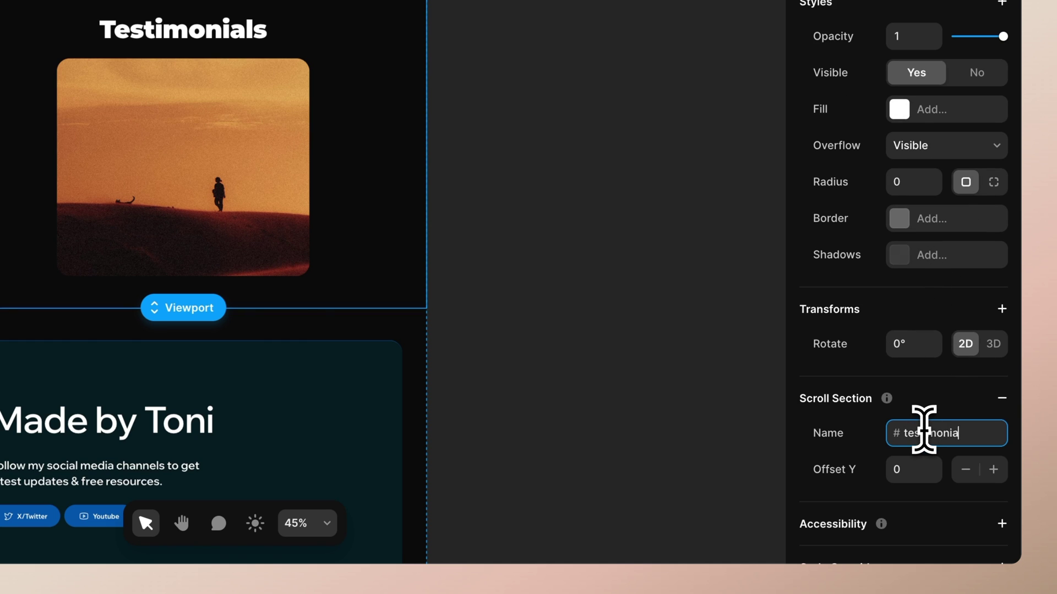
# Step: Add a scroll section to the HeroSection frame and give it a name
pyautogui.click(729, 358)
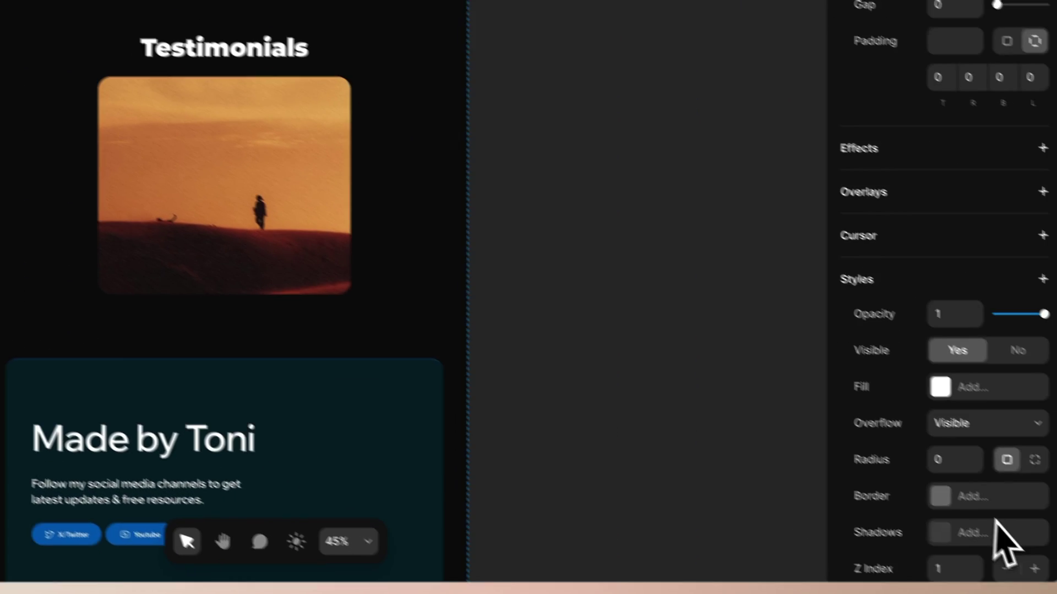
pyautogui.scroll(-4, 997, 506)
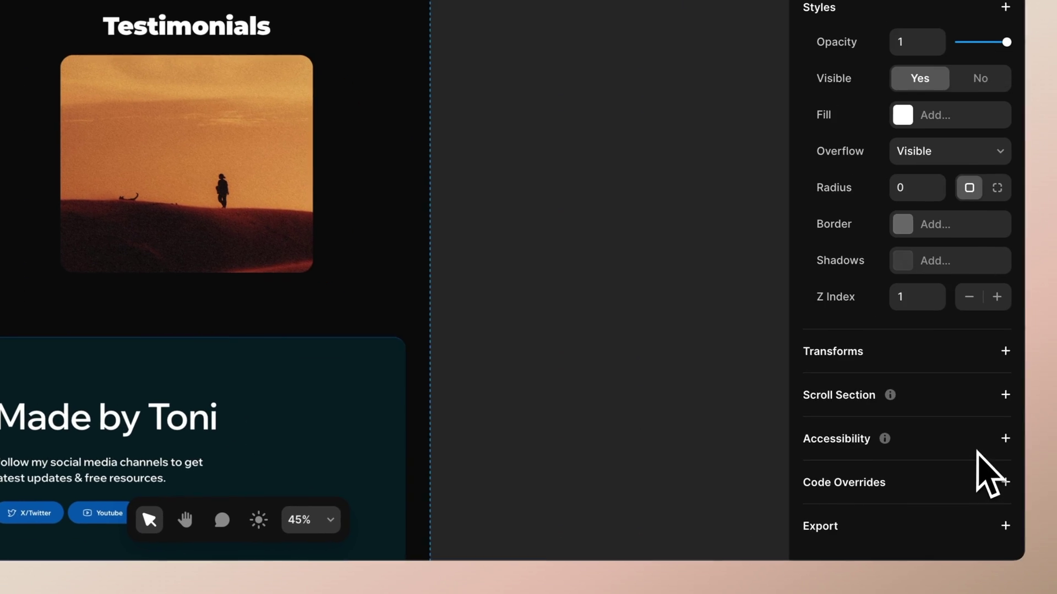
pyautogui.click(1002, 452)
pyautogui.click(914, 479)
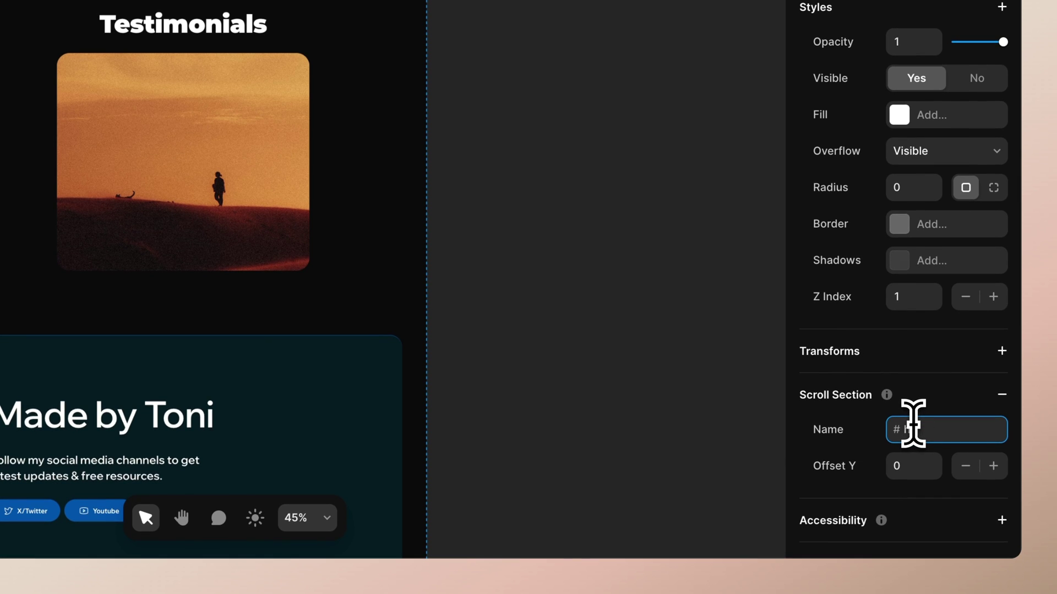
pyautogui.click(762, 344)
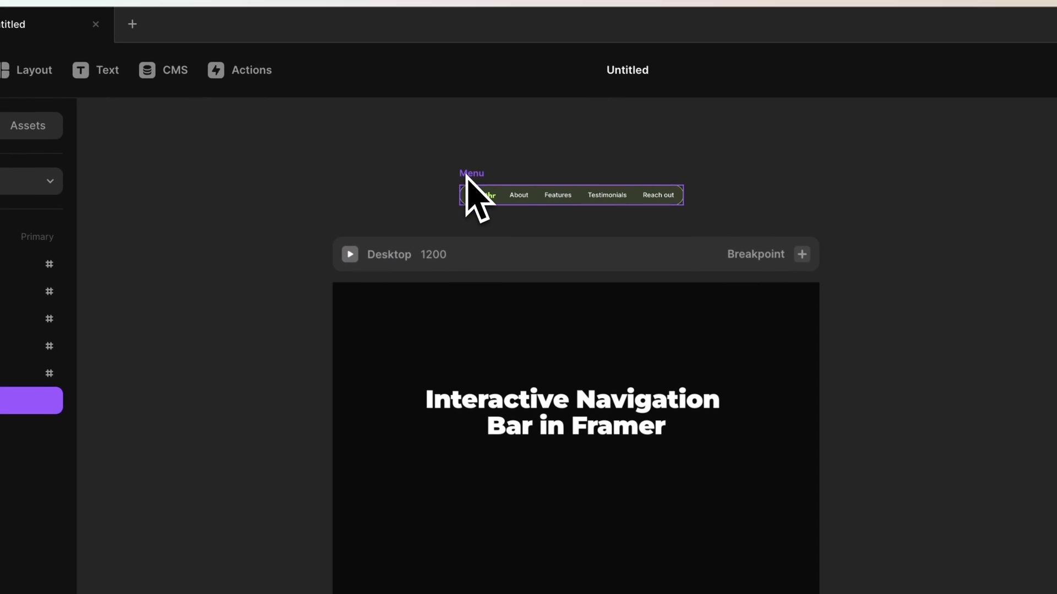
# Step: Open the Menu component for editing and collapse the layers of Variants 2 to 5
pyautogui.doubleClick(483, 198)
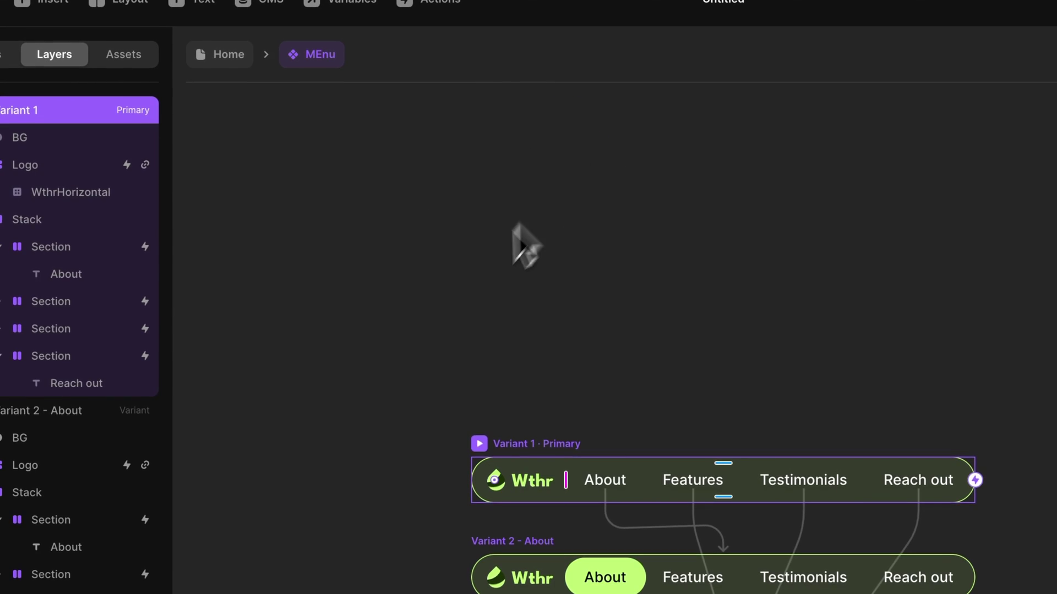
pyautogui.click(518, 224)
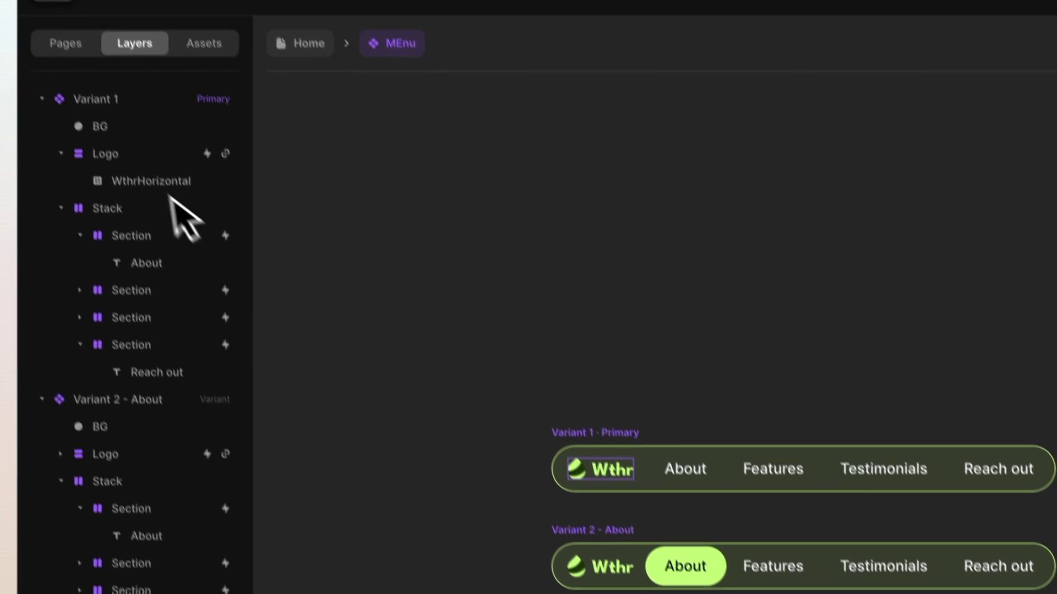
pyautogui.click(588, 432)
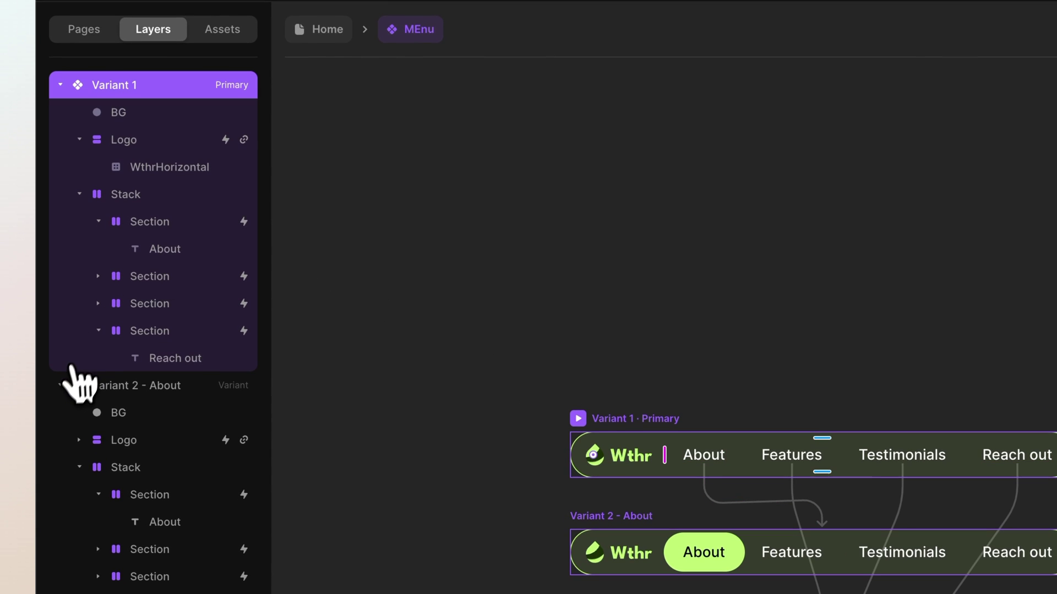
pyautogui.click(60, 385)
pyautogui.click(60, 411)
pyautogui.click(60, 439)
pyautogui.click(60, 435)
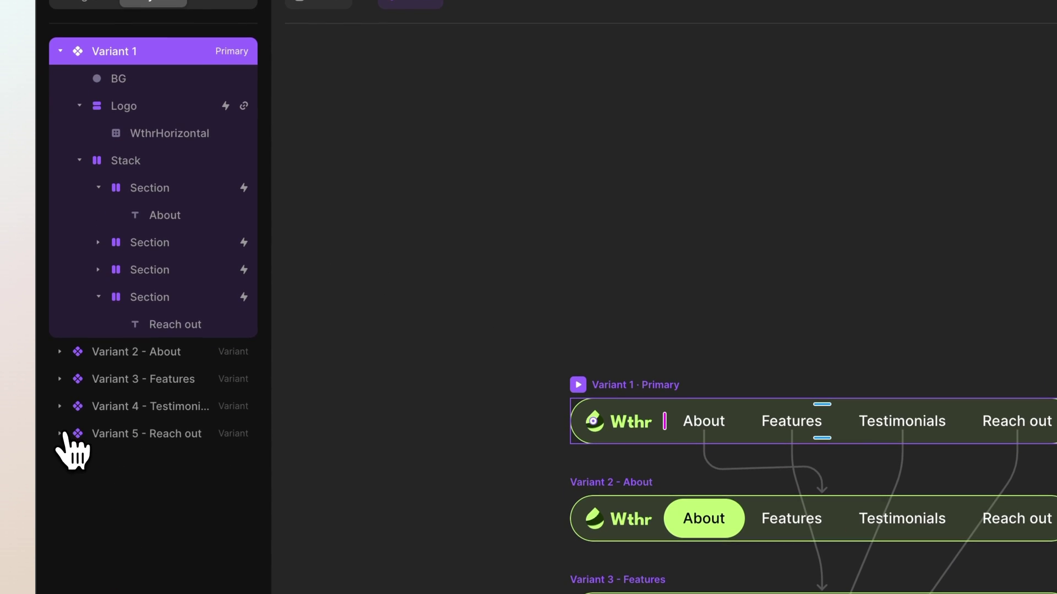
# Step: Link the Logo layer of Variant 1 to the #home section of the Home page
pyautogui.click(140, 192)
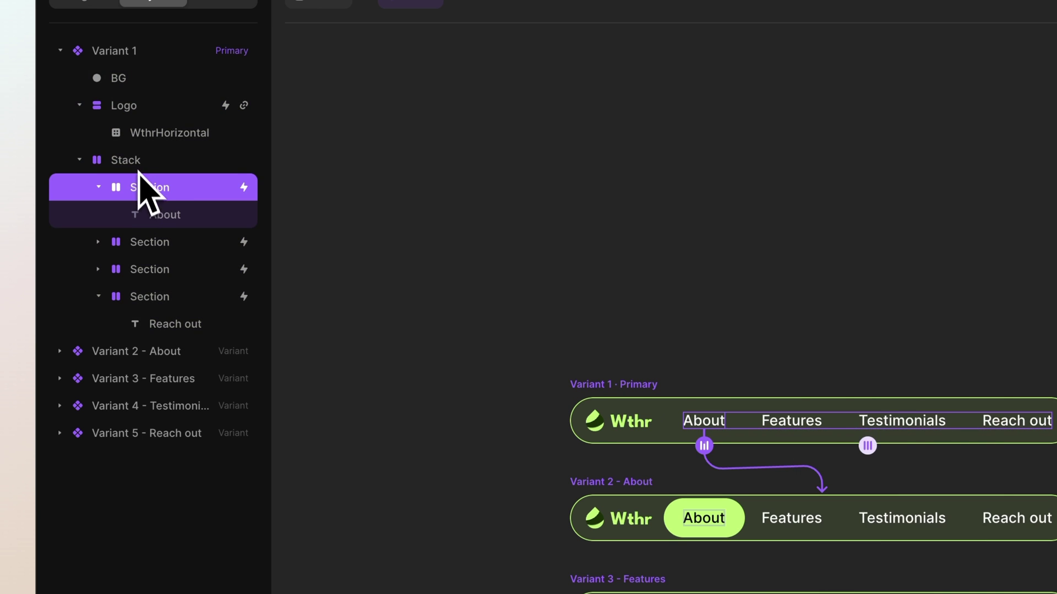
pyautogui.click(138, 167)
pyautogui.click(162, 197)
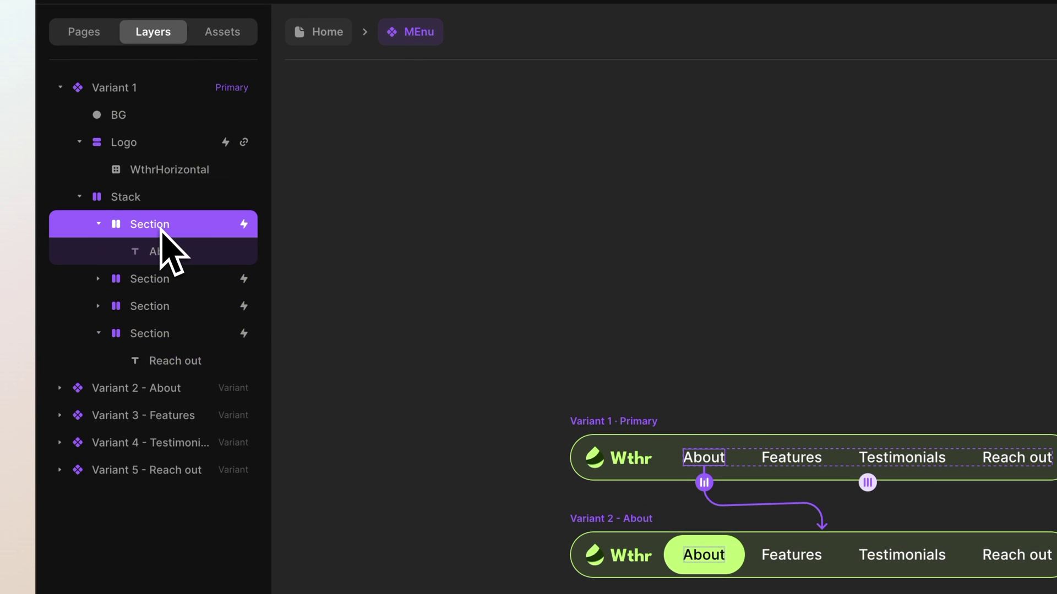
pyautogui.click(144, 144)
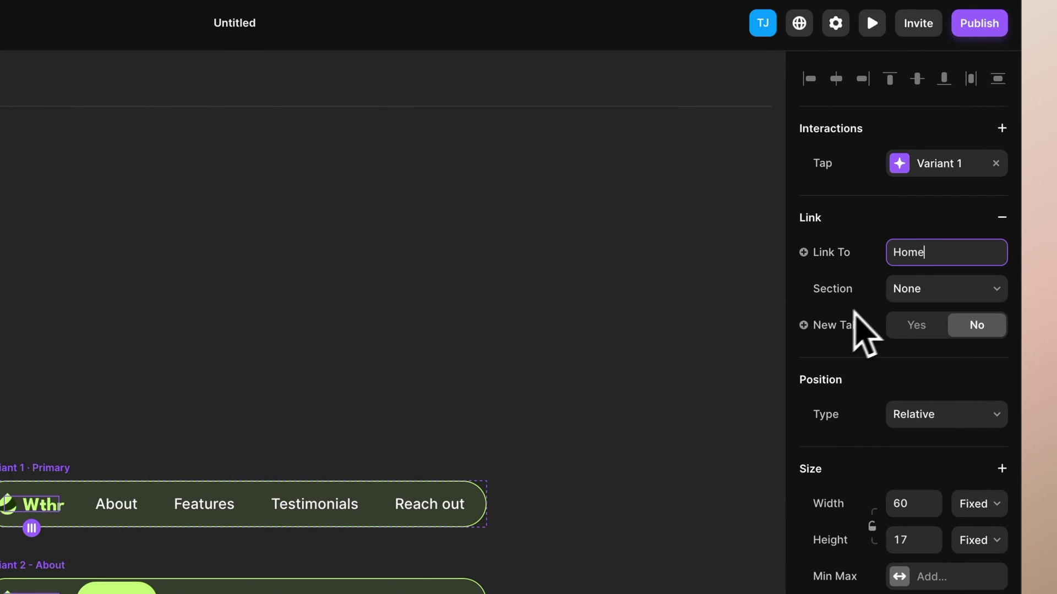
pyautogui.click(929, 309)
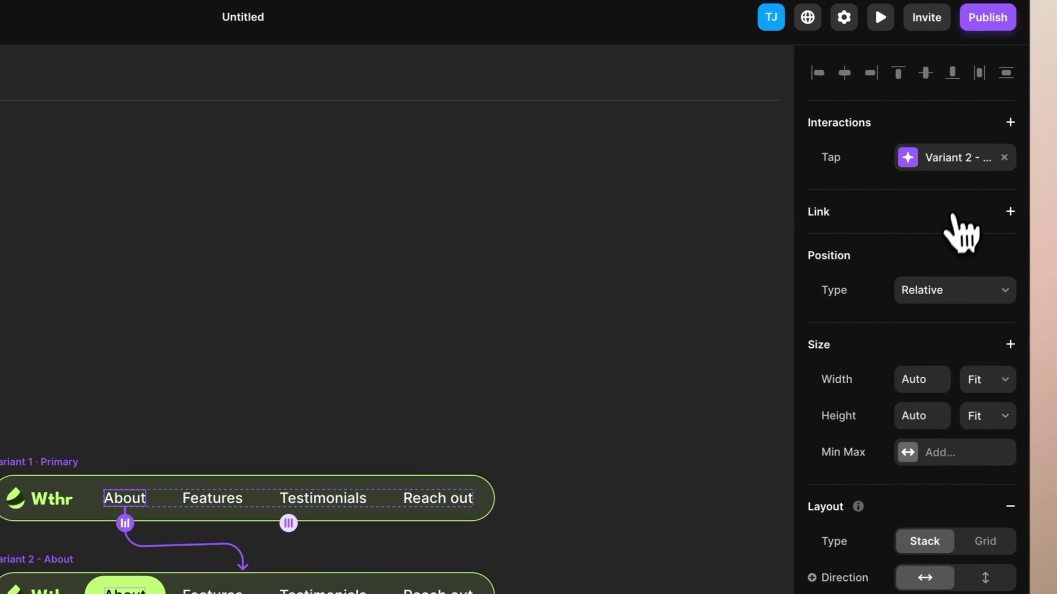
# Step: Link the About item of Variant 1 to the #about section of the Home page
pyautogui.click(1014, 201)
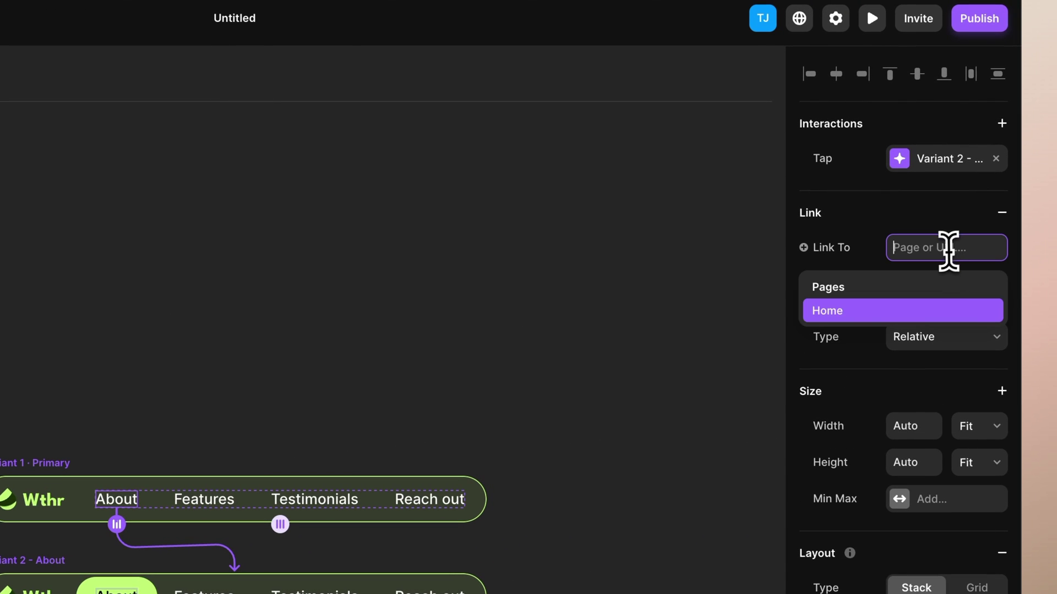
pyautogui.click(908, 312)
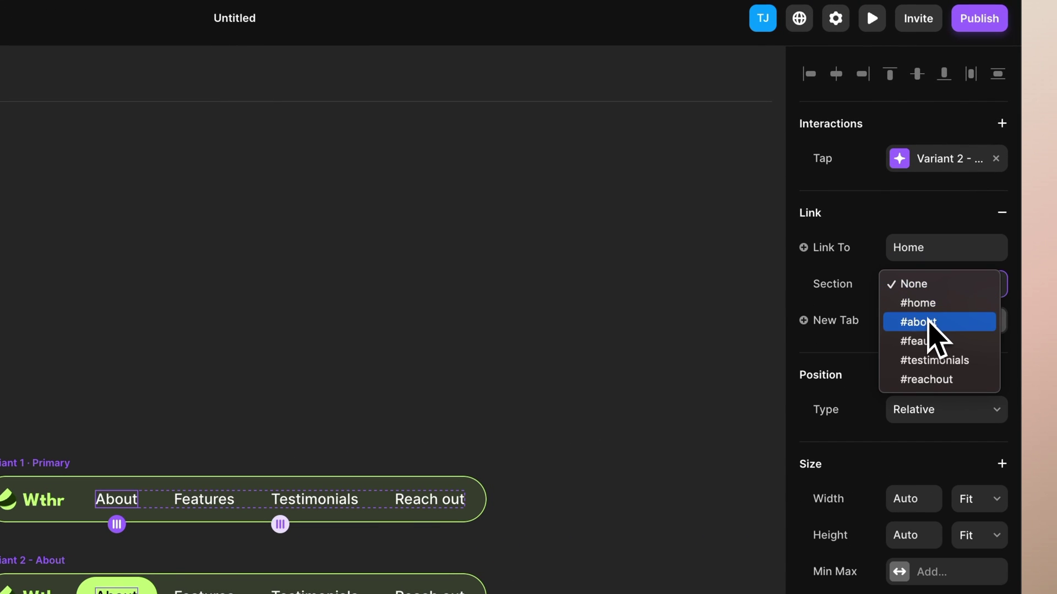
pyautogui.click(929, 323)
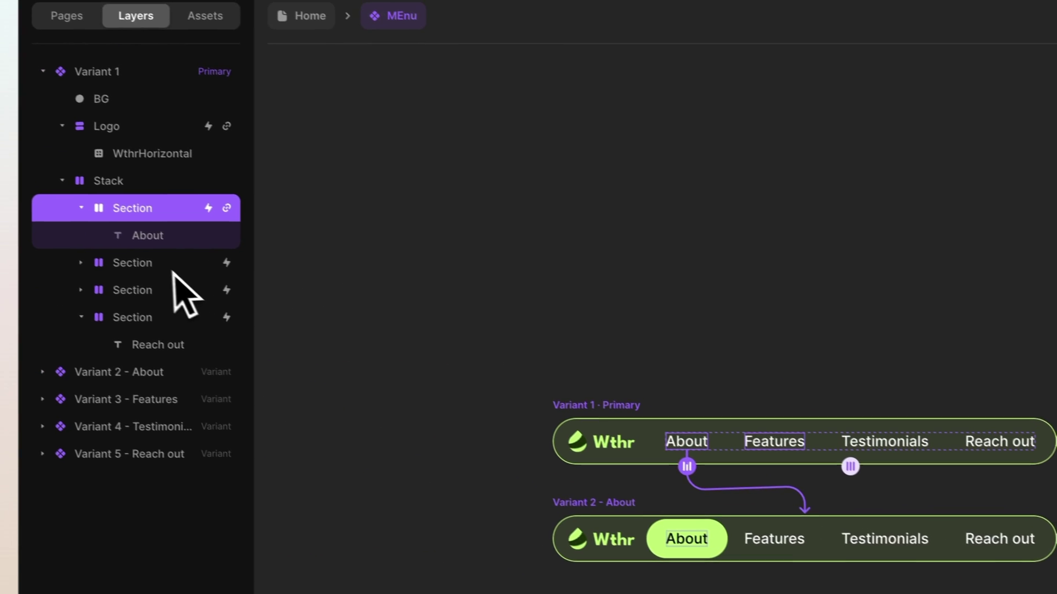
# Step: Link the Features item of Variant 1 to the #feaures section of the Home page
pyautogui.click(173, 269)
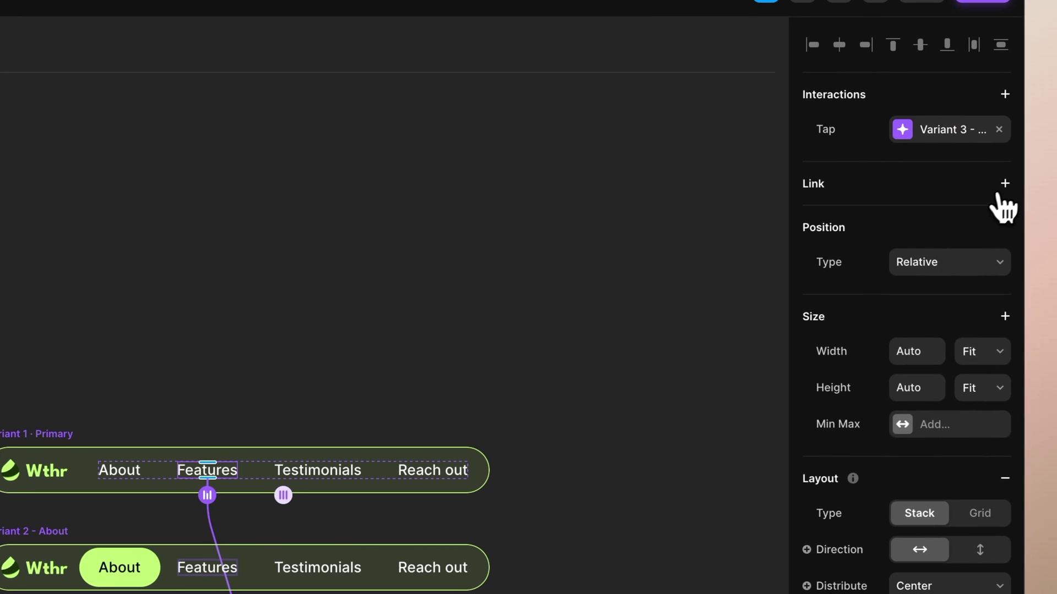
pyautogui.click(1005, 183)
pyautogui.click(876, 282)
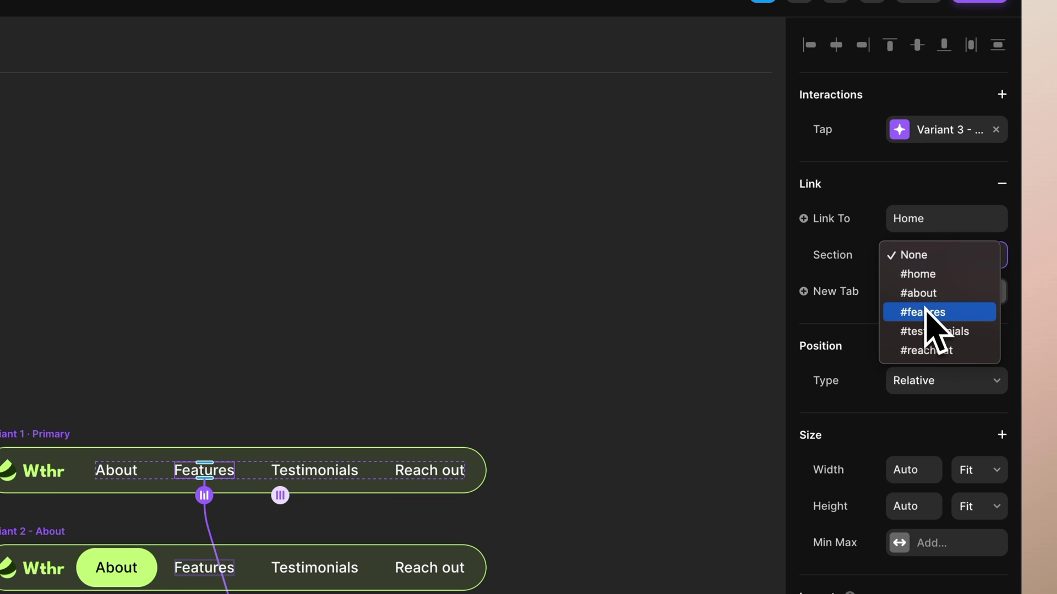
pyautogui.click(925, 317)
# Step: Link the Testimonials item of Variant 1 to the #testimonials section of the Home page
pyautogui.click(118, 241)
pyautogui.click(985, 209)
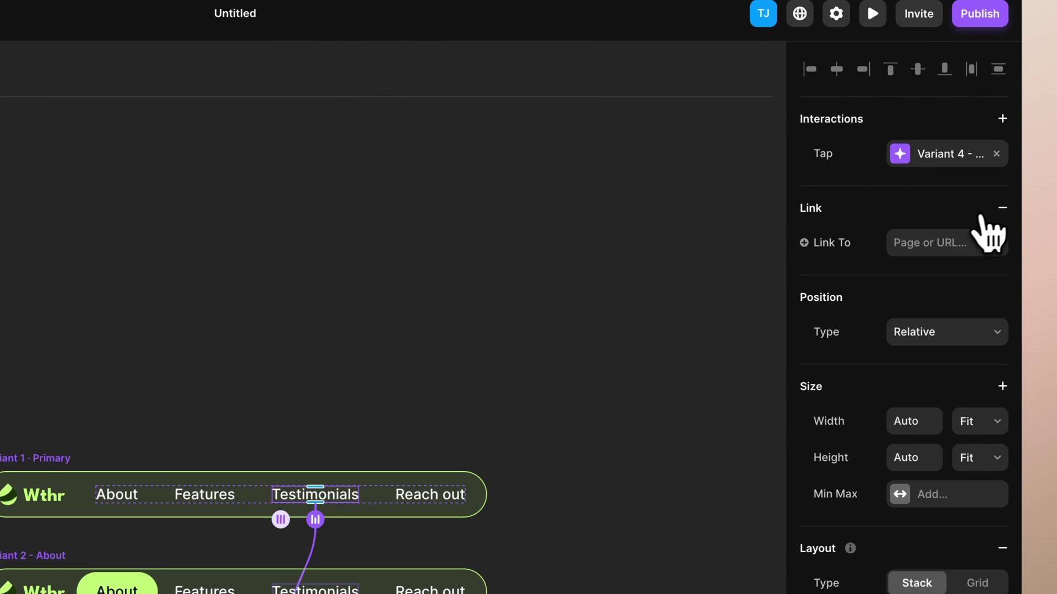
pyautogui.click(929, 248)
pyautogui.click(915, 306)
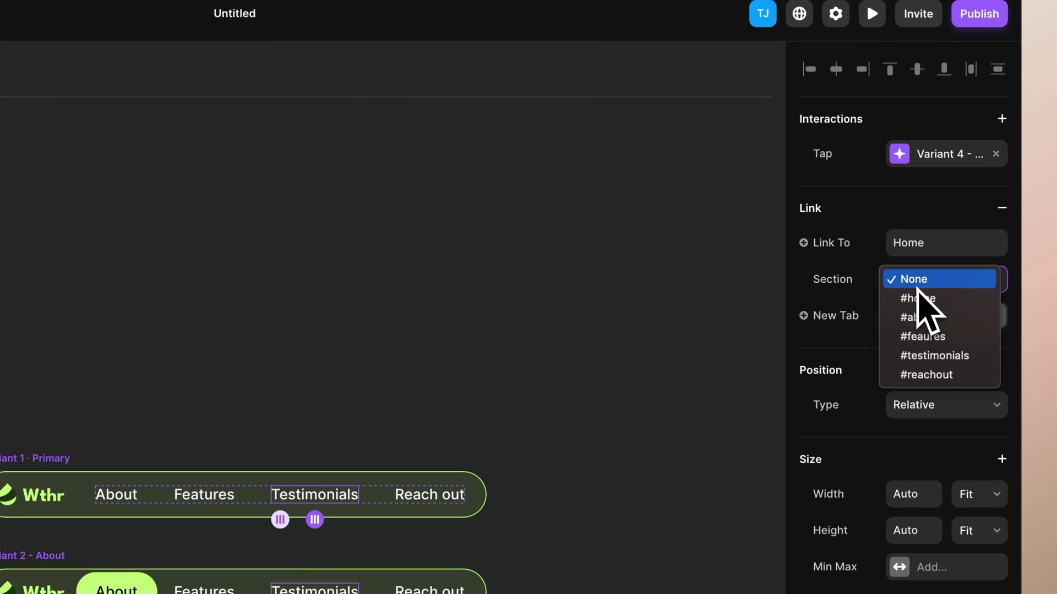
pyautogui.click(922, 358)
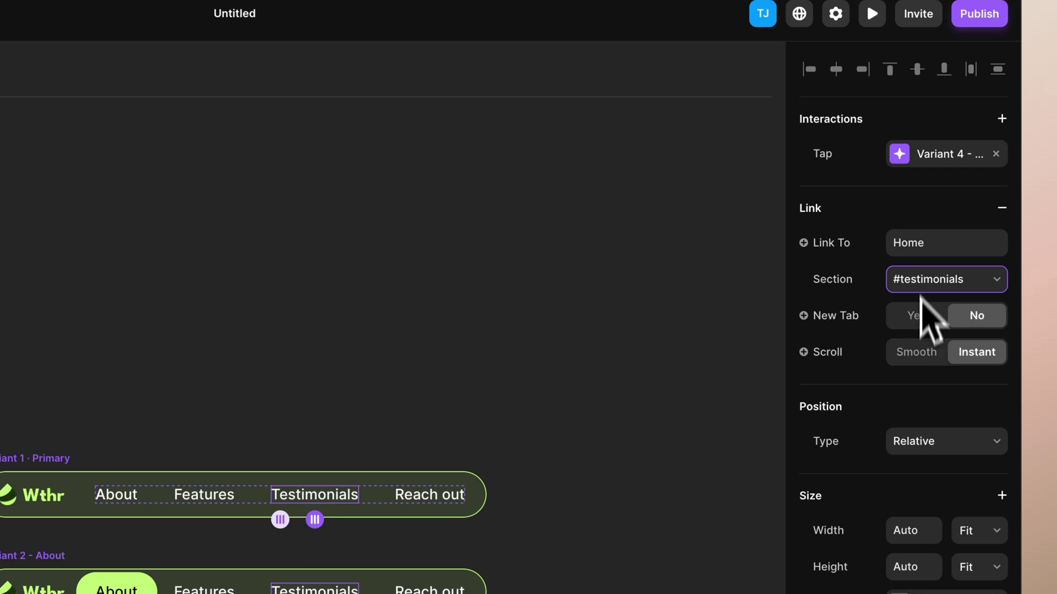
# Step: Link the Reach out item of Variant 1 to the #reachout section of the Home page
pyautogui.click(131, 304)
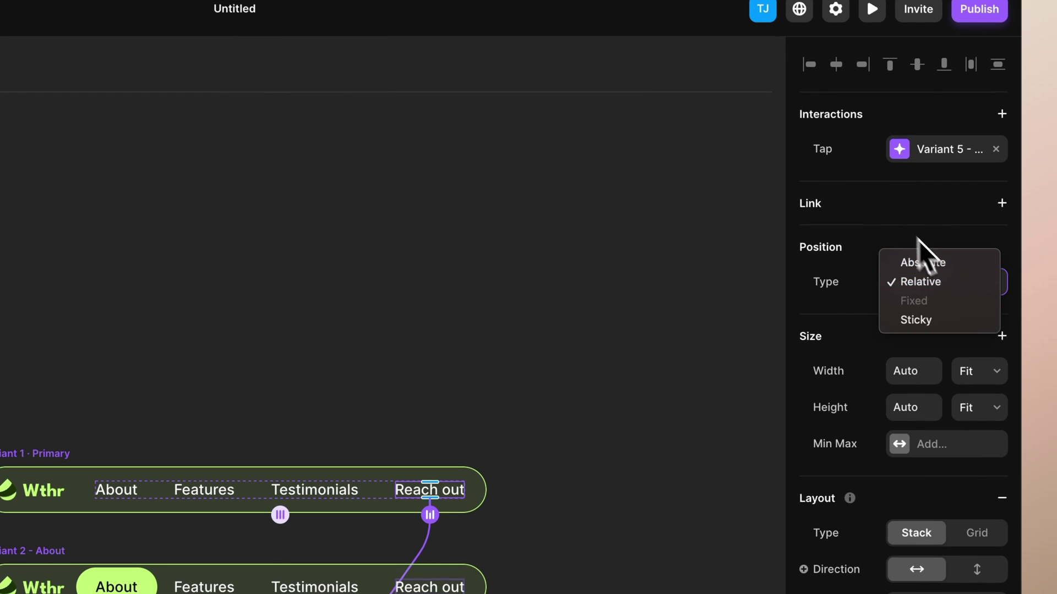
pyautogui.click(936, 220)
pyautogui.click(954, 203)
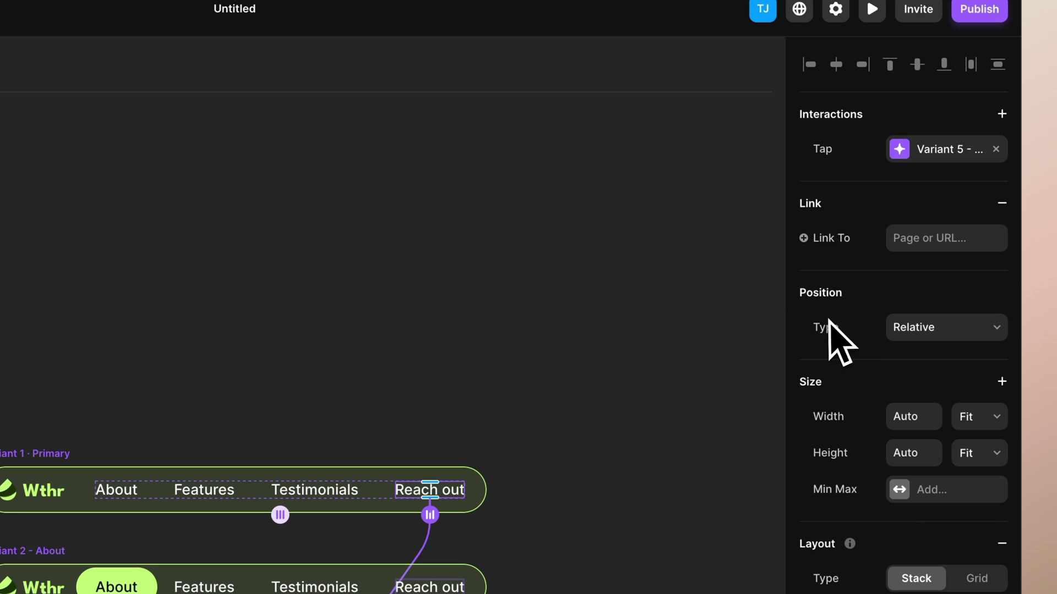
pyautogui.click(882, 301)
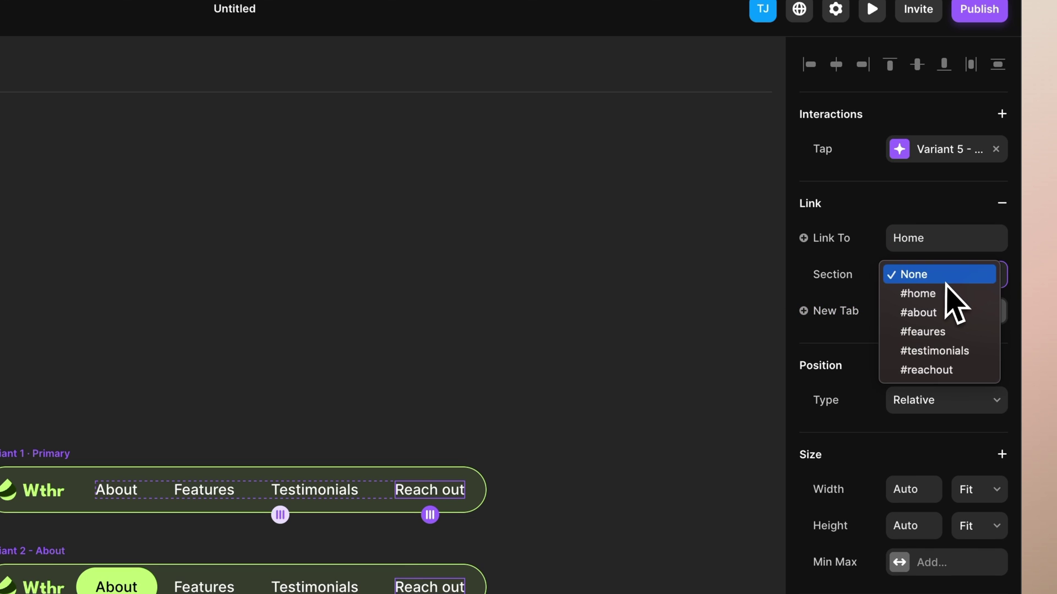
pyautogui.click(926, 370)
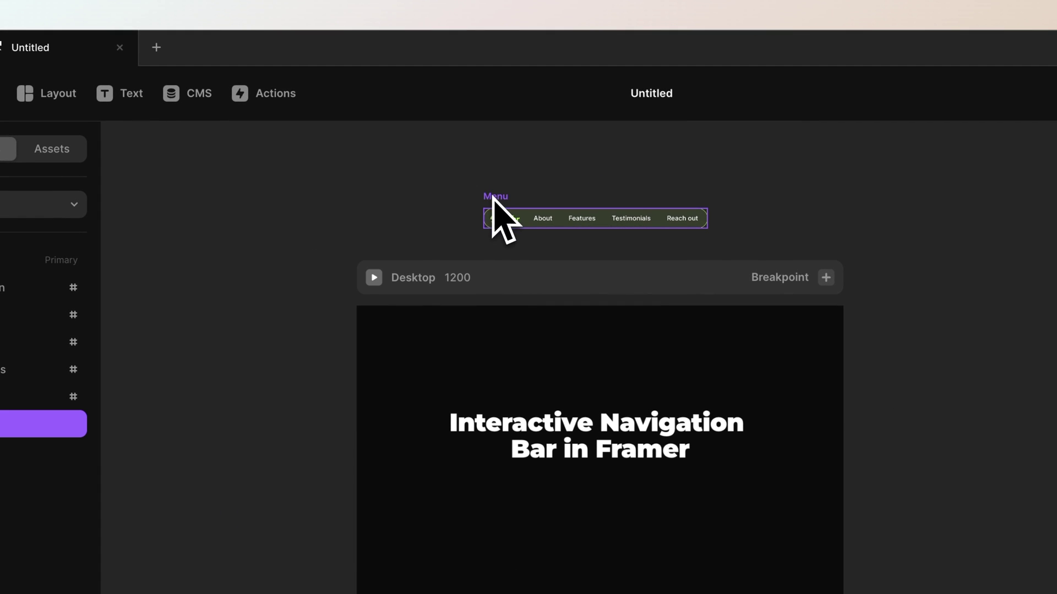
# Step: Replace the stray green pill at the end of the Desktop page with a Menu instance and make it Fixed near the page's top
pyautogui.click(498, 310)
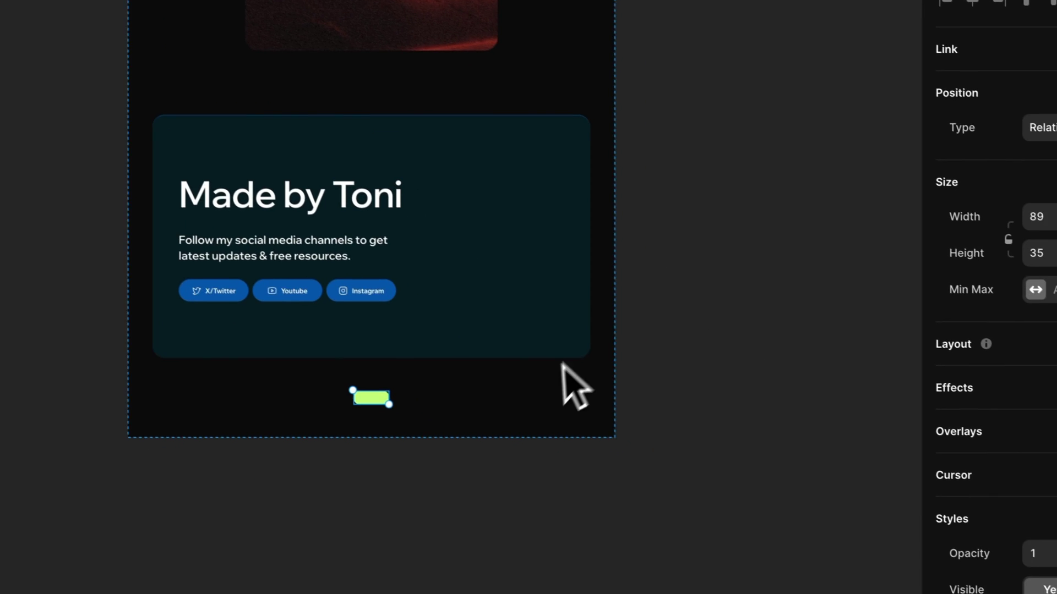
pyautogui.press('Delete')
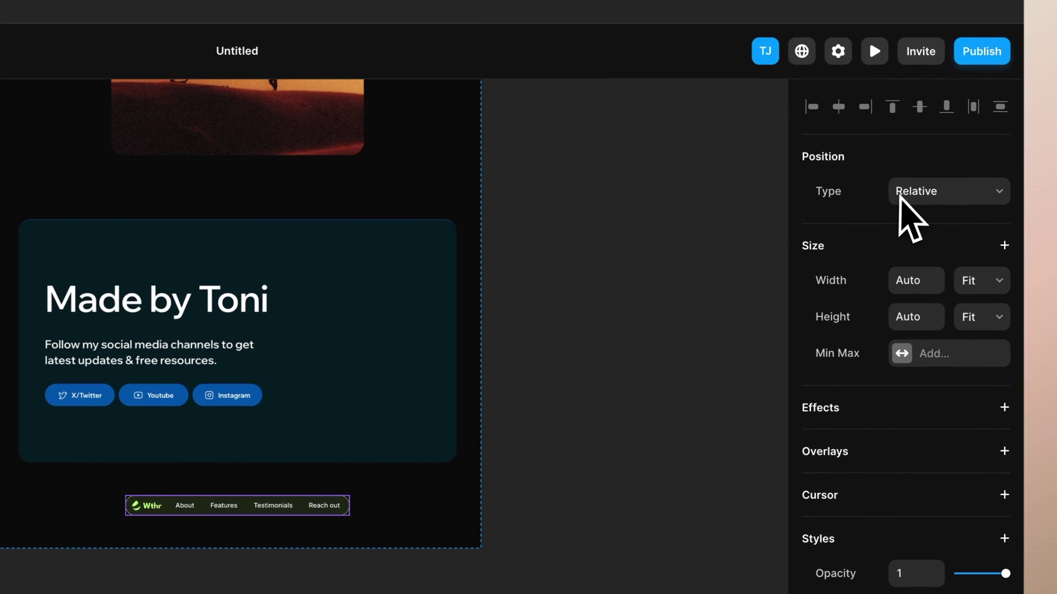
pyautogui.click(900, 197)
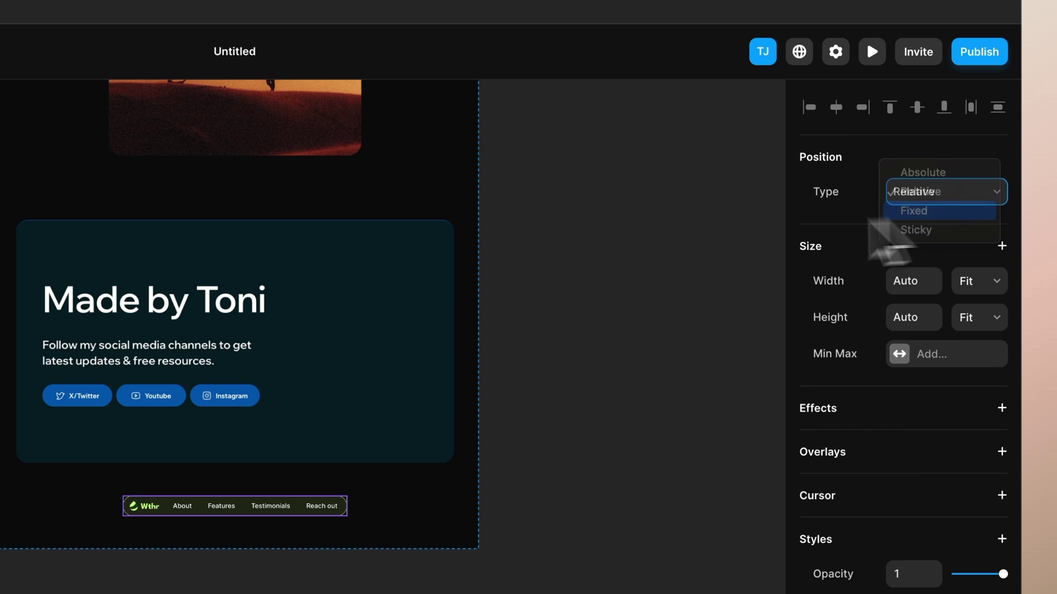
pyautogui.click(925, 212)
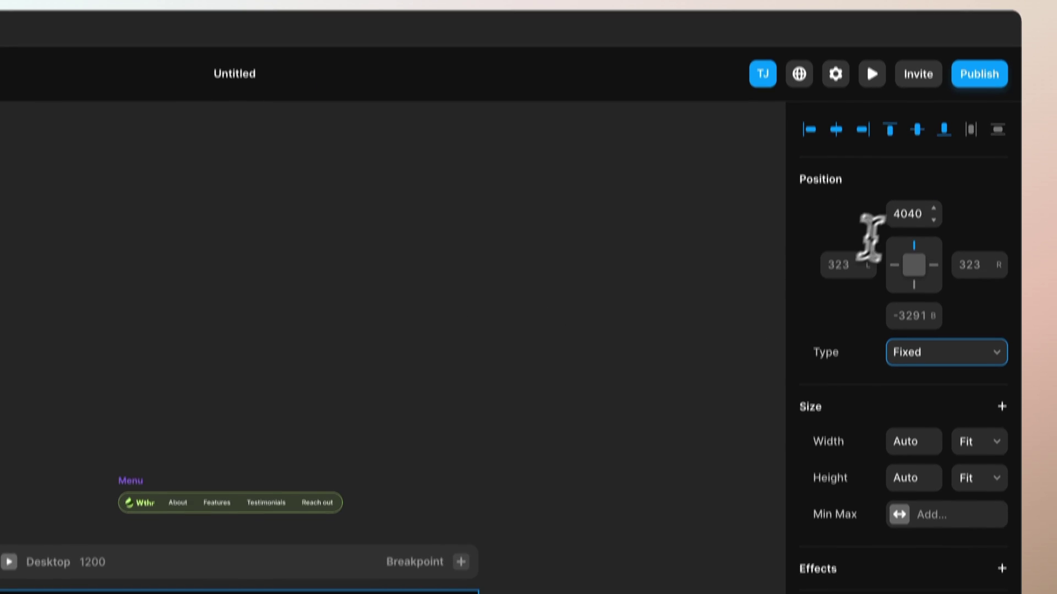
pyautogui.click(905, 223)
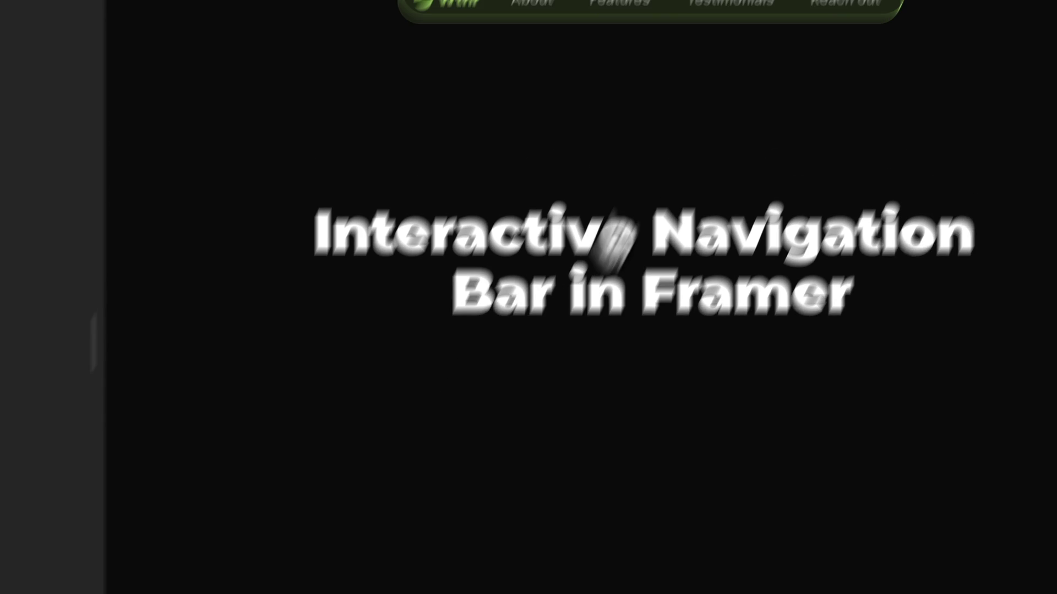
# Step: Test the navigation bar in the page preview by scrolling and following its About, Features, Testimonials and Reach out links, then return to the canvas
pyautogui.scroll(-10, 614, 240)
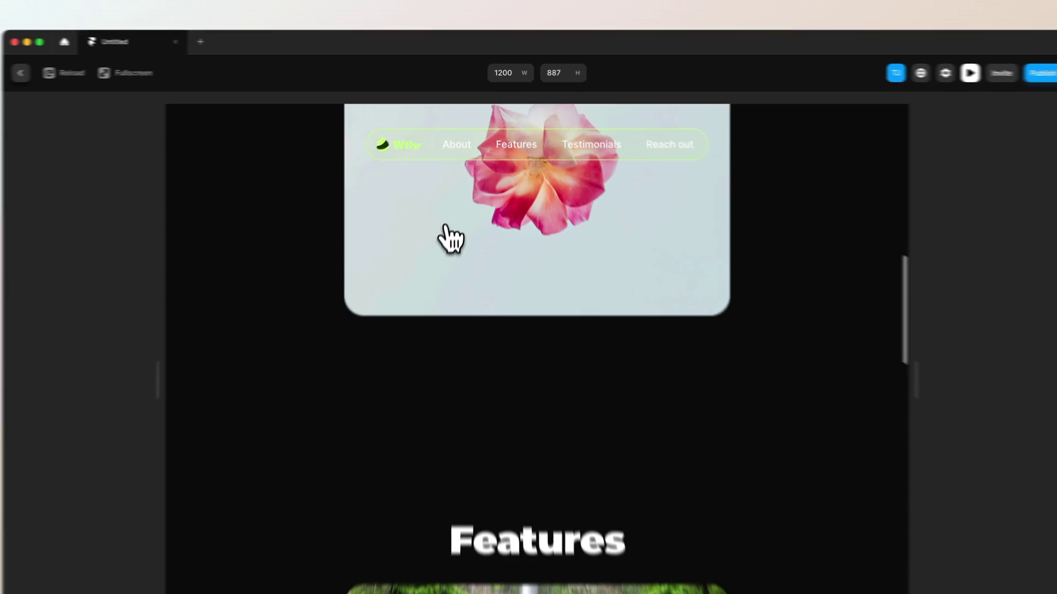
pyautogui.scroll(10, 451, 238)
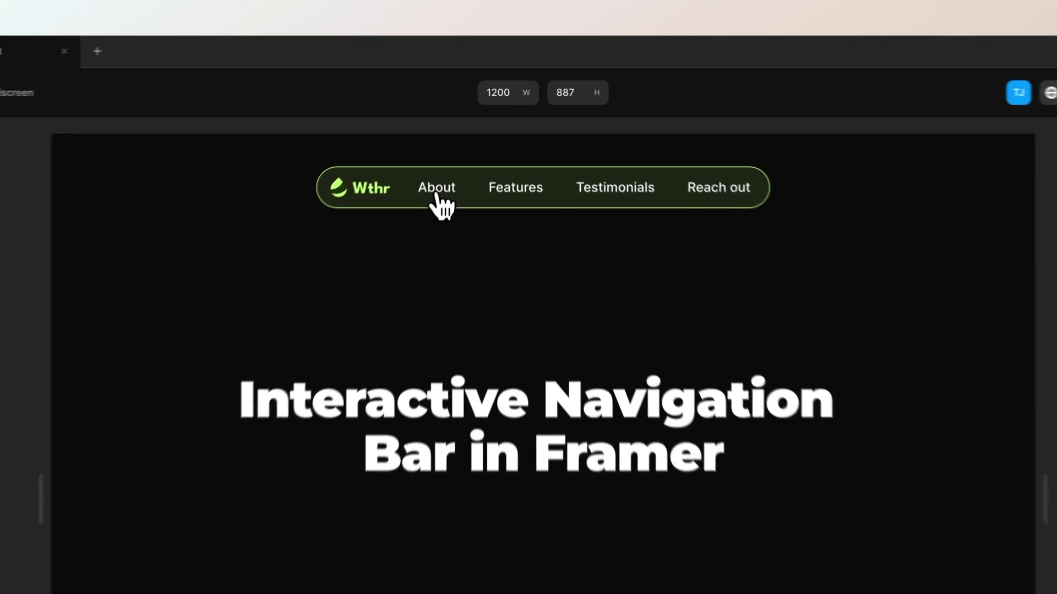
pyautogui.click(463, 132)
pyautogui.click(517, 132)
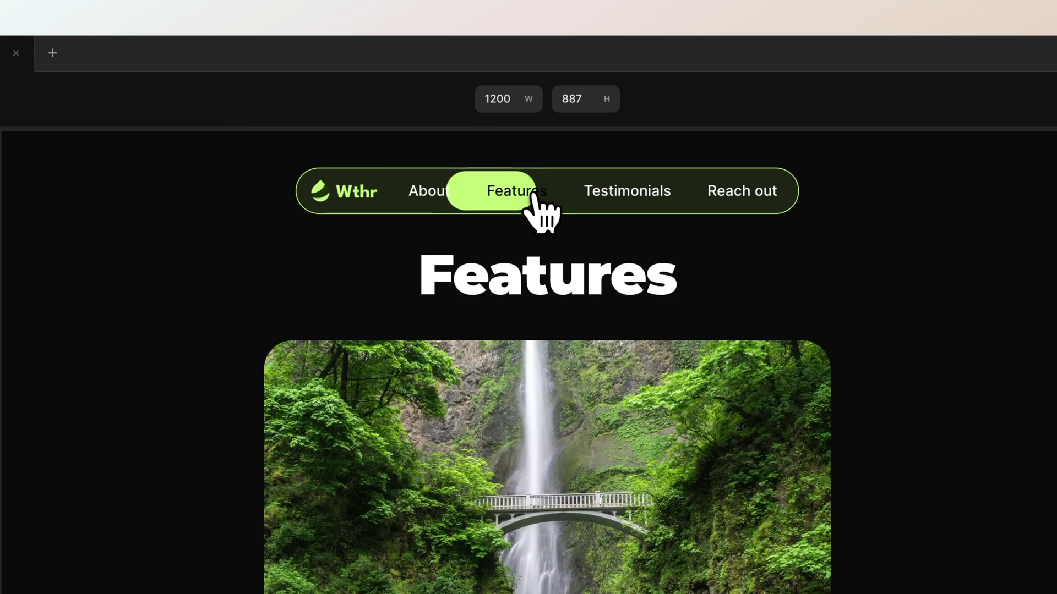
pyautogui.click(569, 132)
pyautogui.click(737, 199)
pyautogui.click(614, 199)
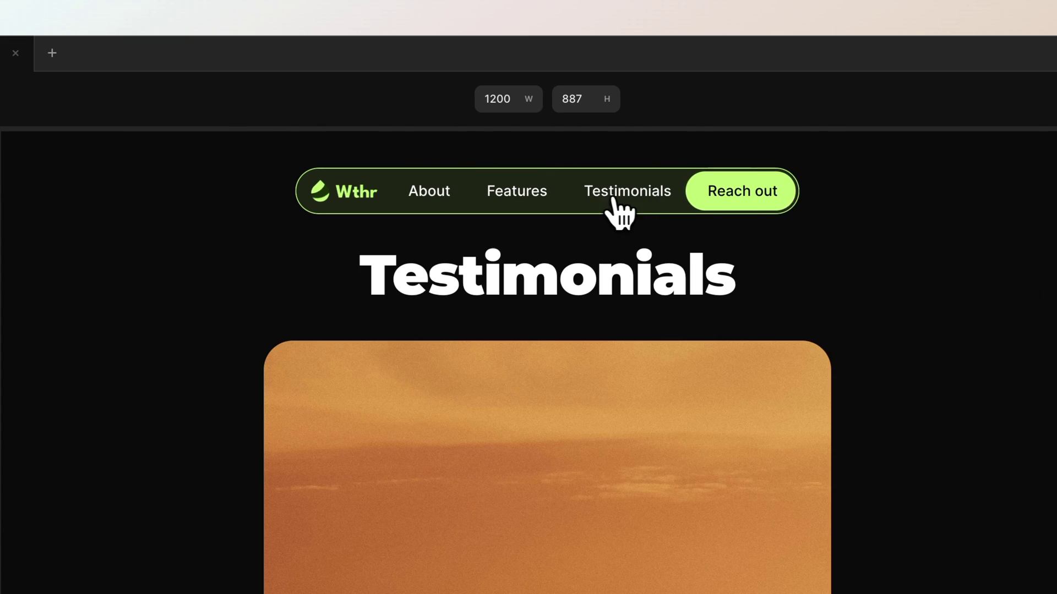
pyautogui.click(513, 192)
pyautogui.click(436, 190)
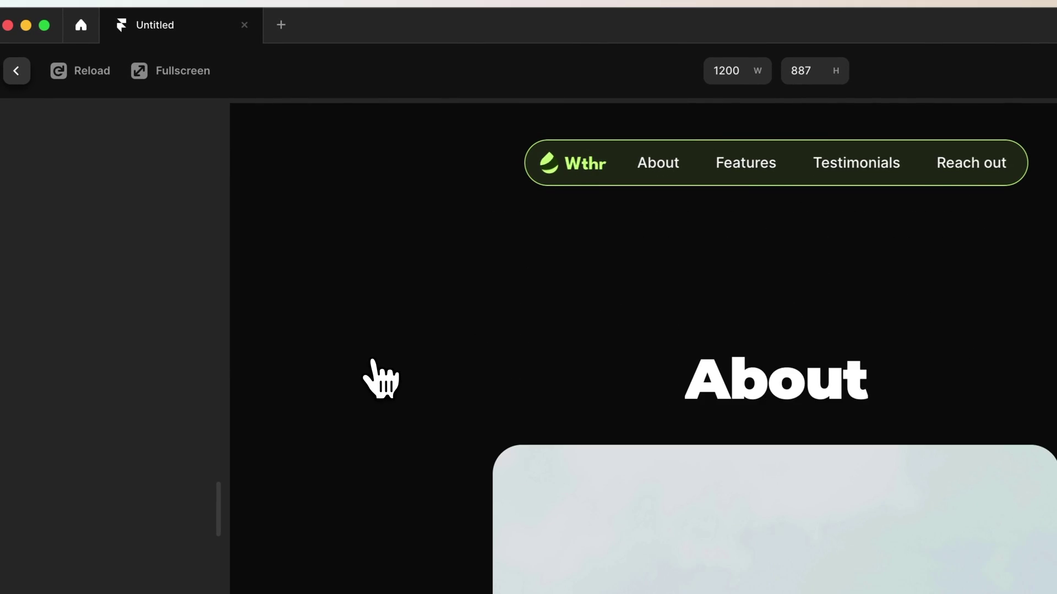
pyautogui.scroll(-10, 380, 380)
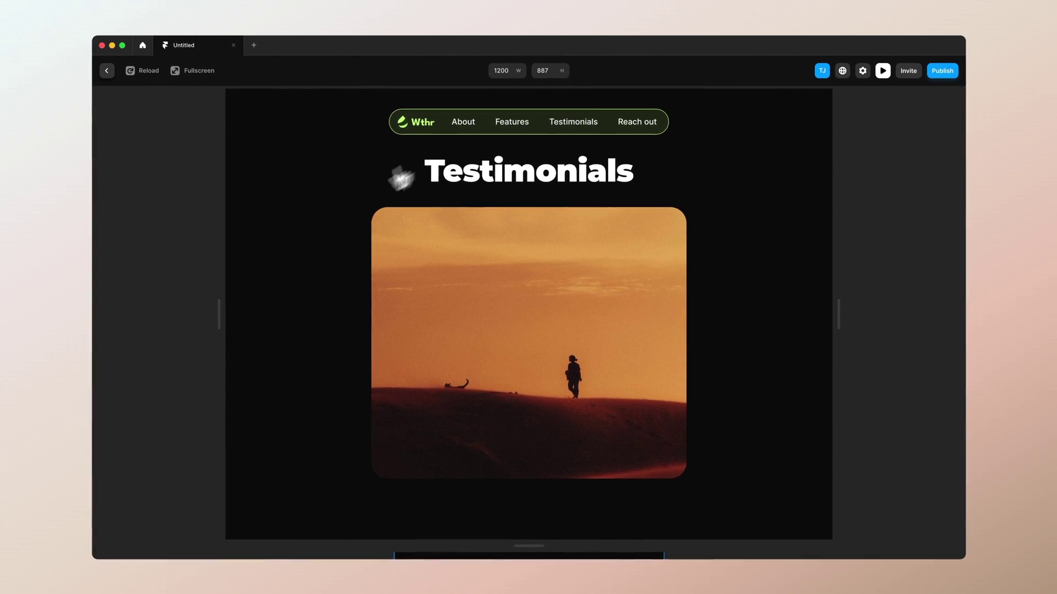
pyautogui.scroll(10, 328, 219)
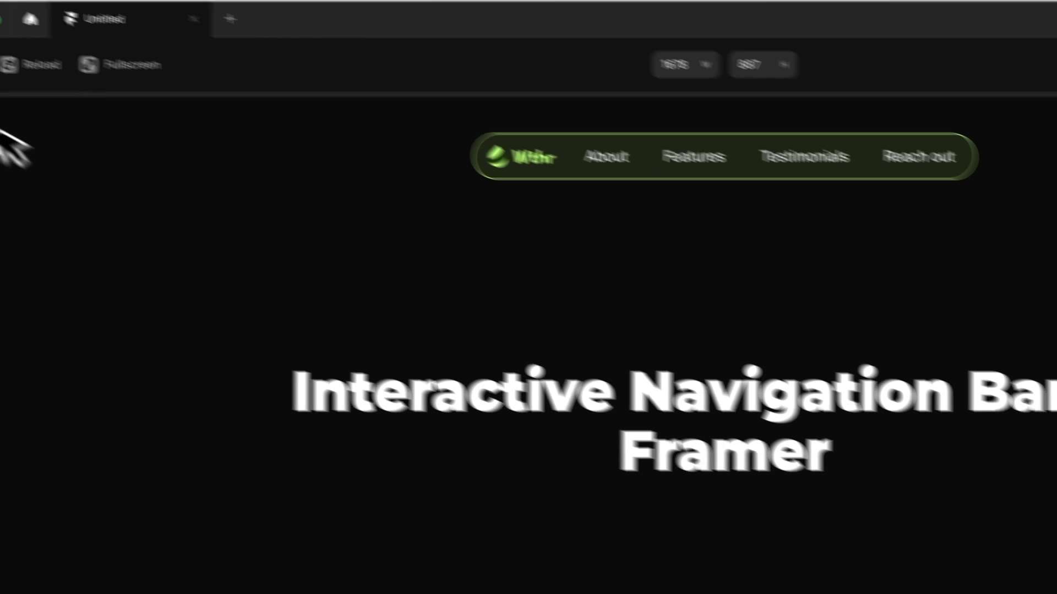
pyautogui.click(107, 71)
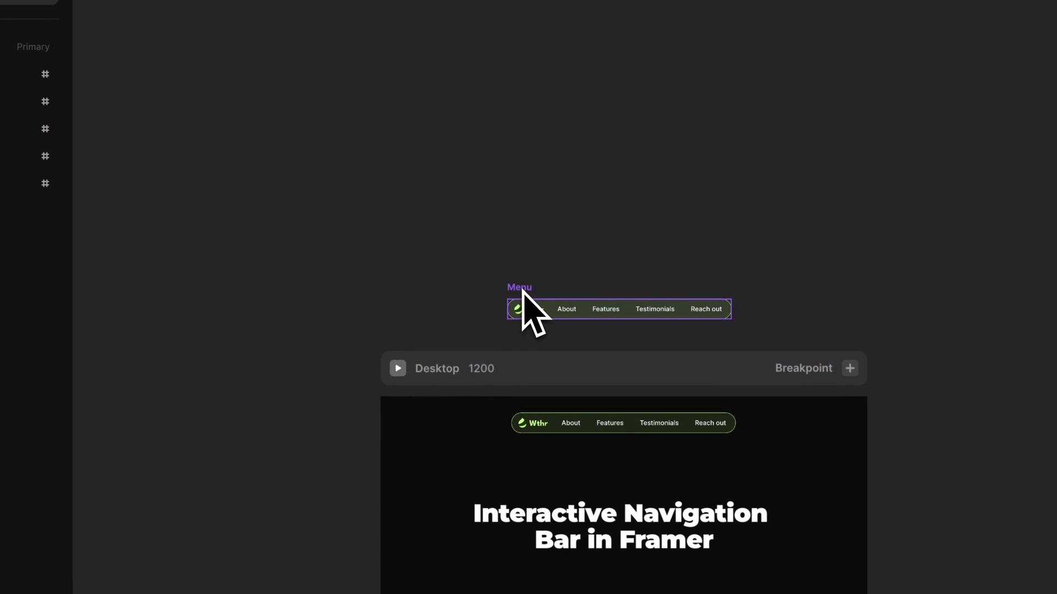
# Step: In the Menu component, set the fill opacity of Variant 1 to 30% and darken its green fill color
pyautogui.doubleClick(531, 315)
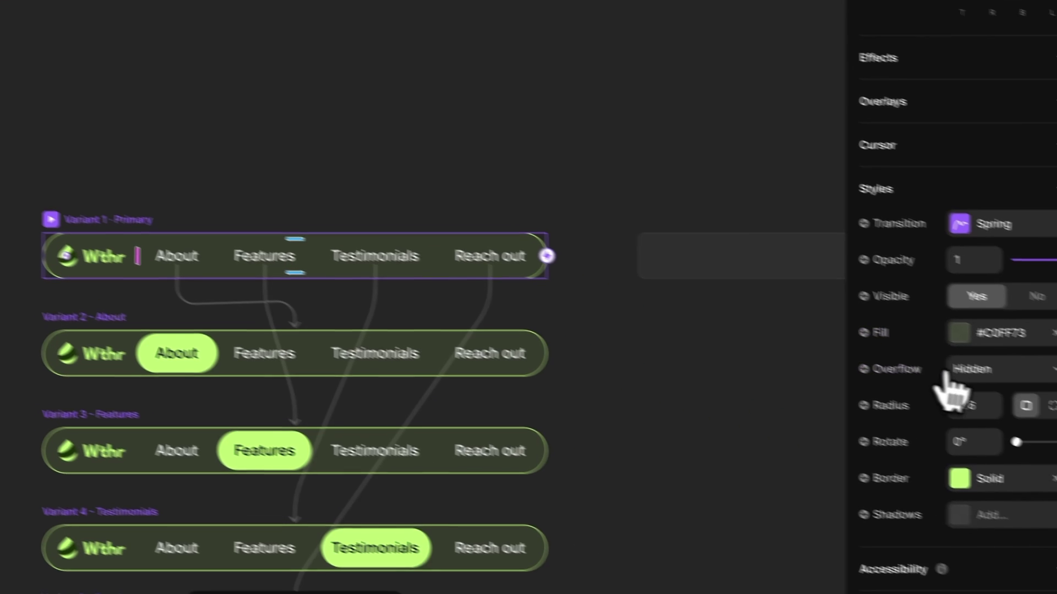
pyautogui.click(899, 311)
pyautogui.click(658, 444)
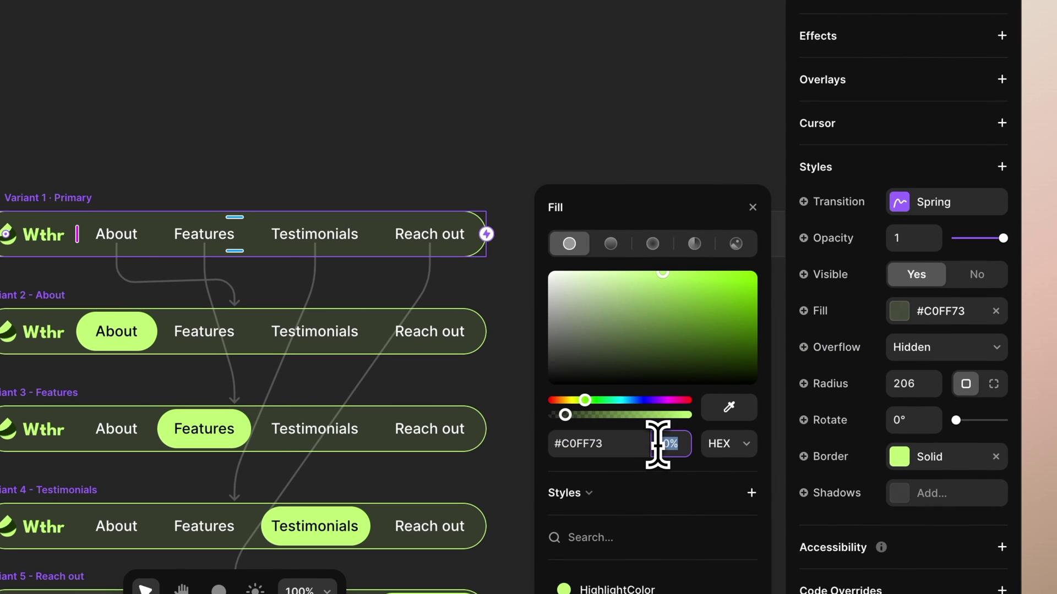
pyautogui.write('30%')
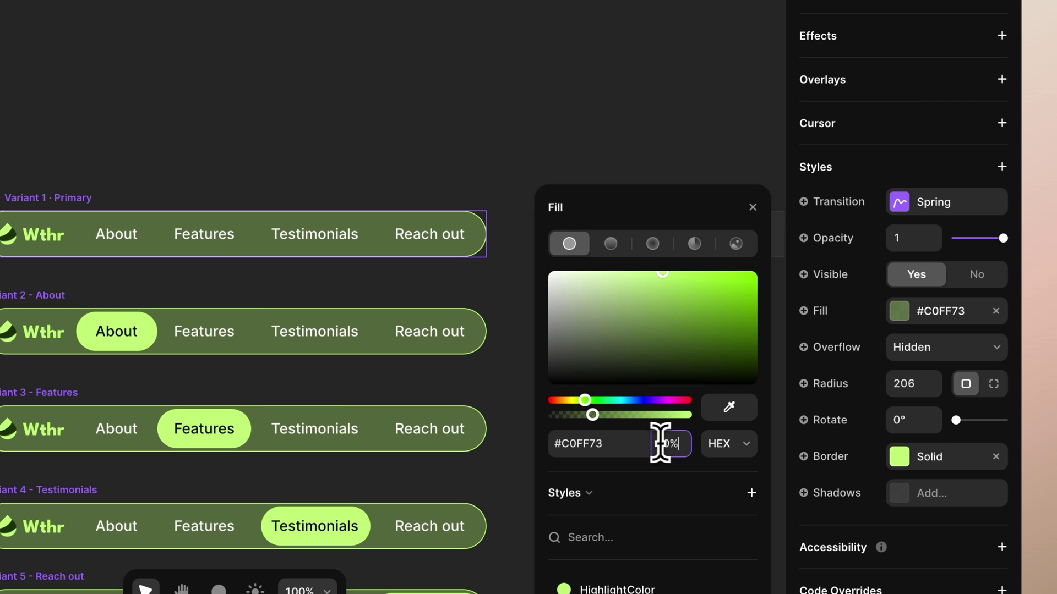
pyautogui.moveTo(643, 318); pyautogui.dragTo(742, 343)
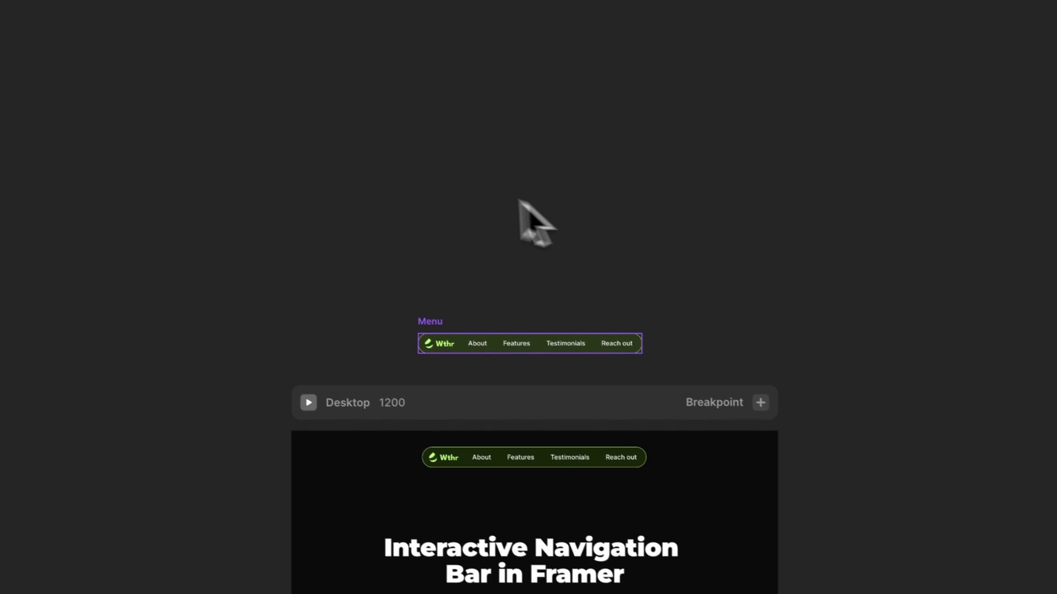
# Step: Preview the page again to check the bar's new fill over the images and test the About link
pyautogui.click(400, 409)
pyautogui.scroll(-10, 543, 465)
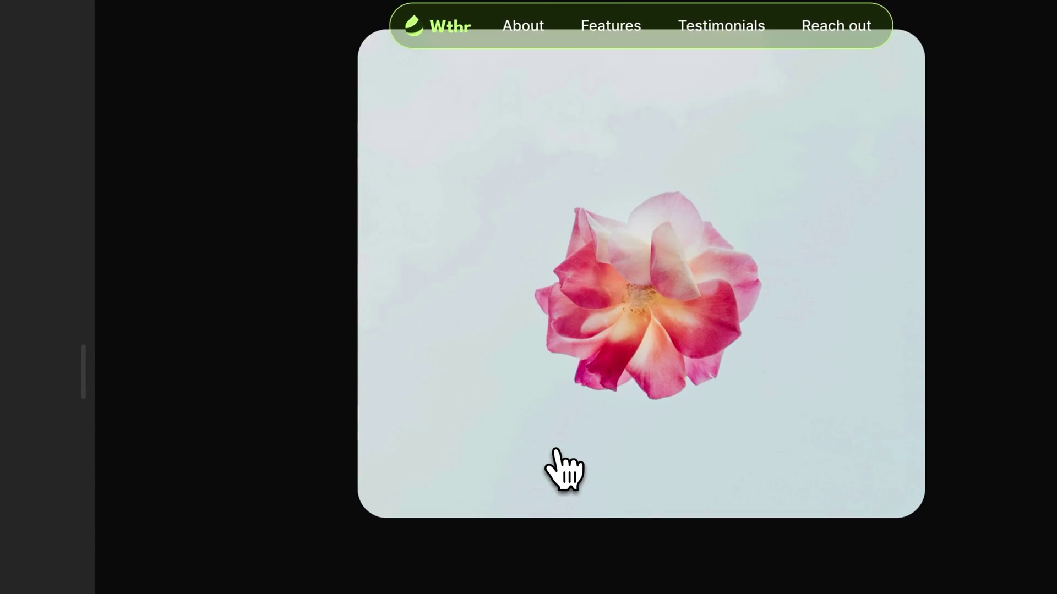
pyautogui.scroll(-15, 558, 453)
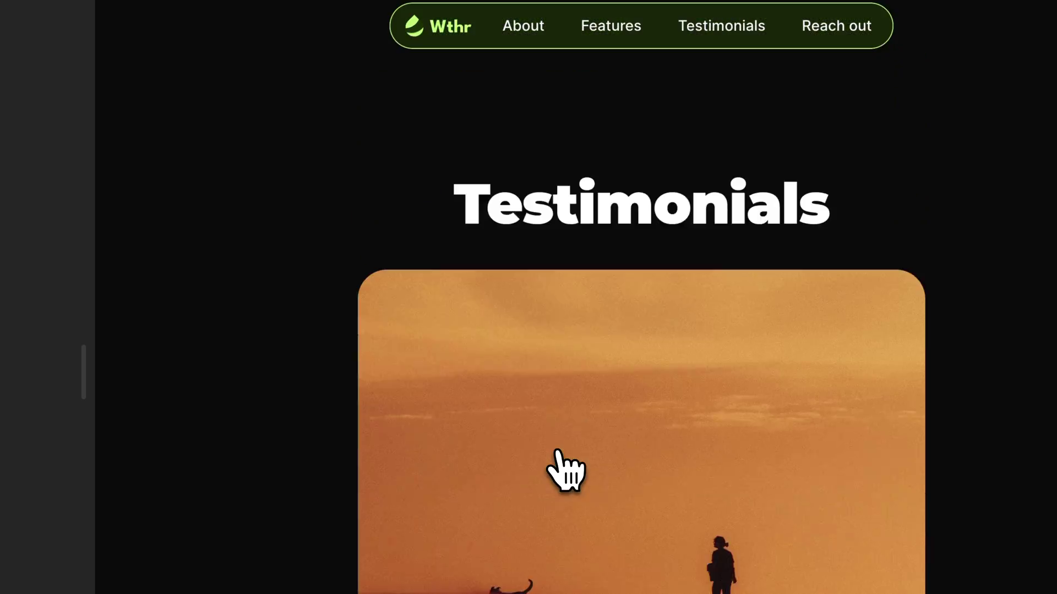
pyautogui.scroll(20, 557, 452)
pyautogui.click(526, 28)
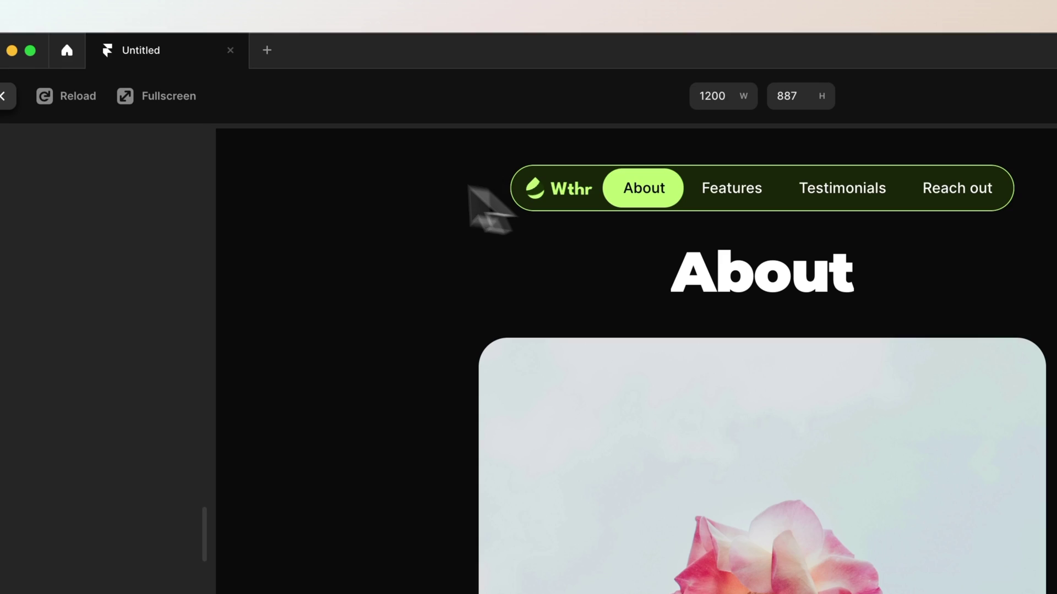
# Step: Test the Testimonials link in the page preview, then return to the canvas
pyautogui.click(633, 34)
pyautogui.click(718, 199)
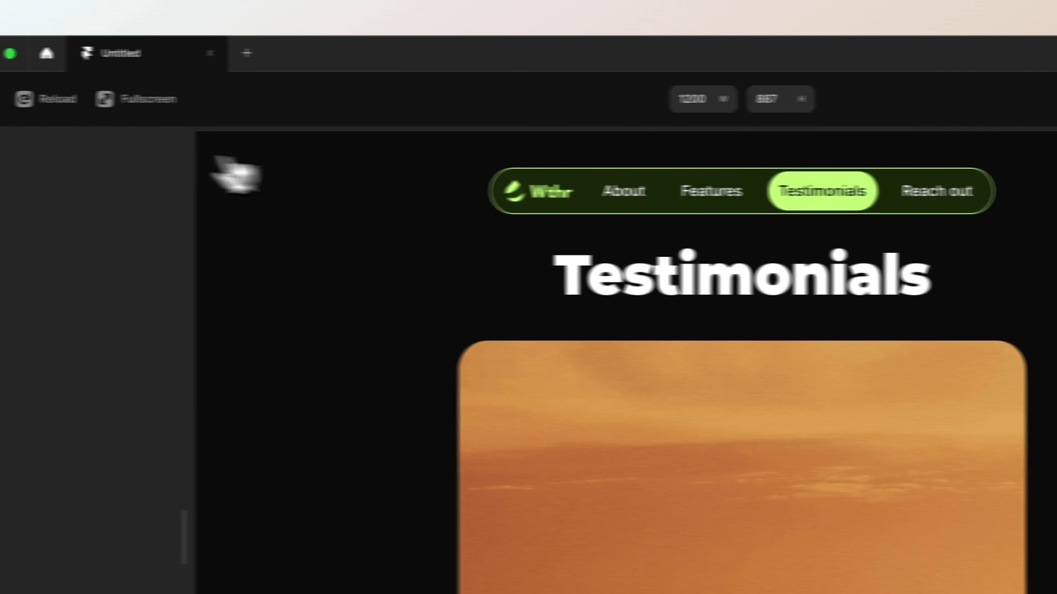
pyautogui.click(52, 100)
# Step: In the Menu component's Variant 1, set the Scroll option of the navigation items' links to Smooth and return to the Home page
pyautogui.doubleClick(748, 592)
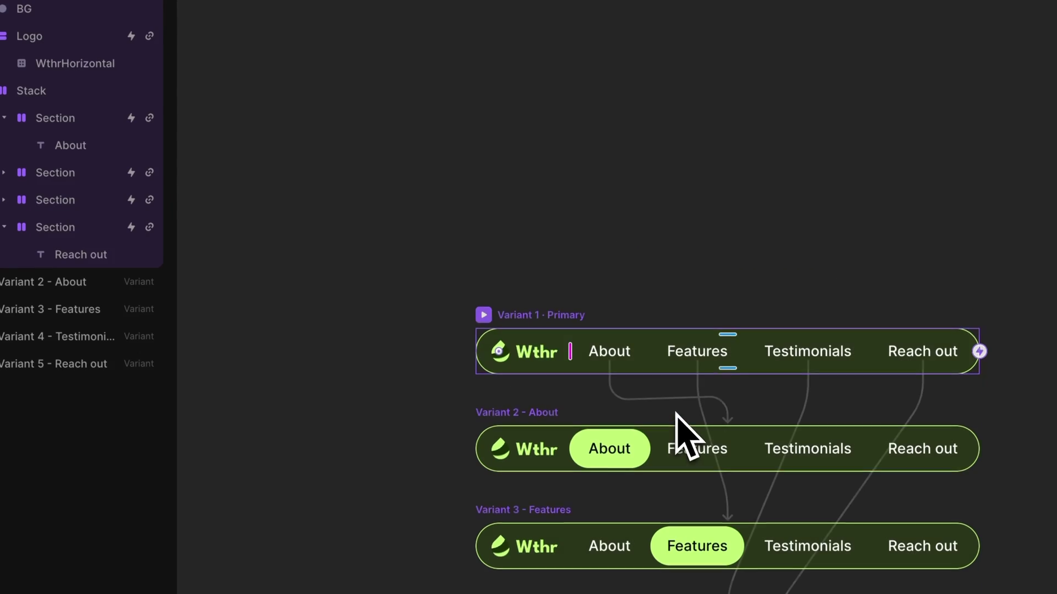
pyautogui.click(507, 490)
pyautogui.click(103, 209)
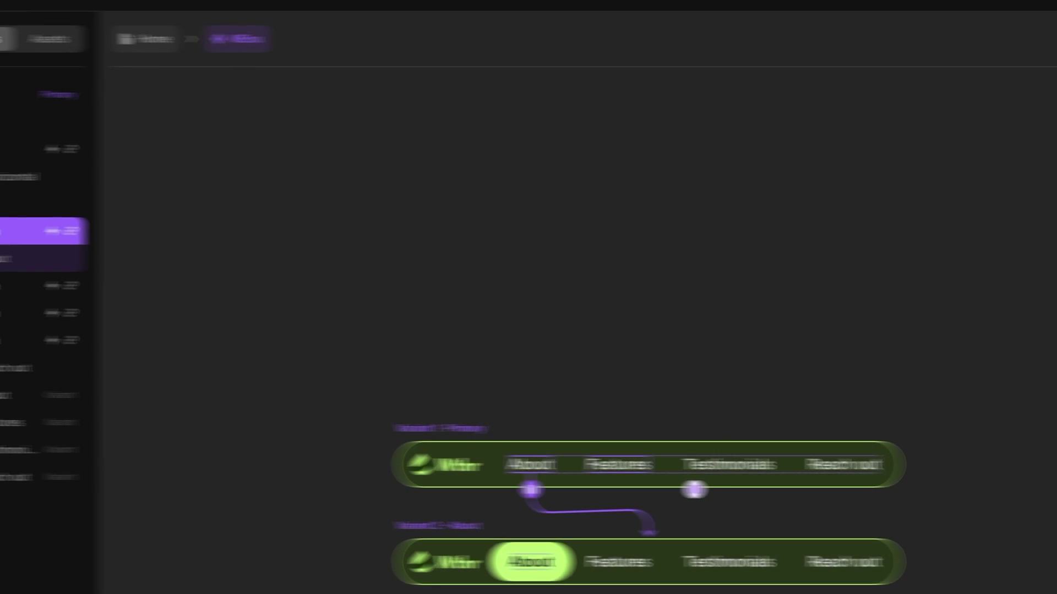
pyautogui.click(22, 286)
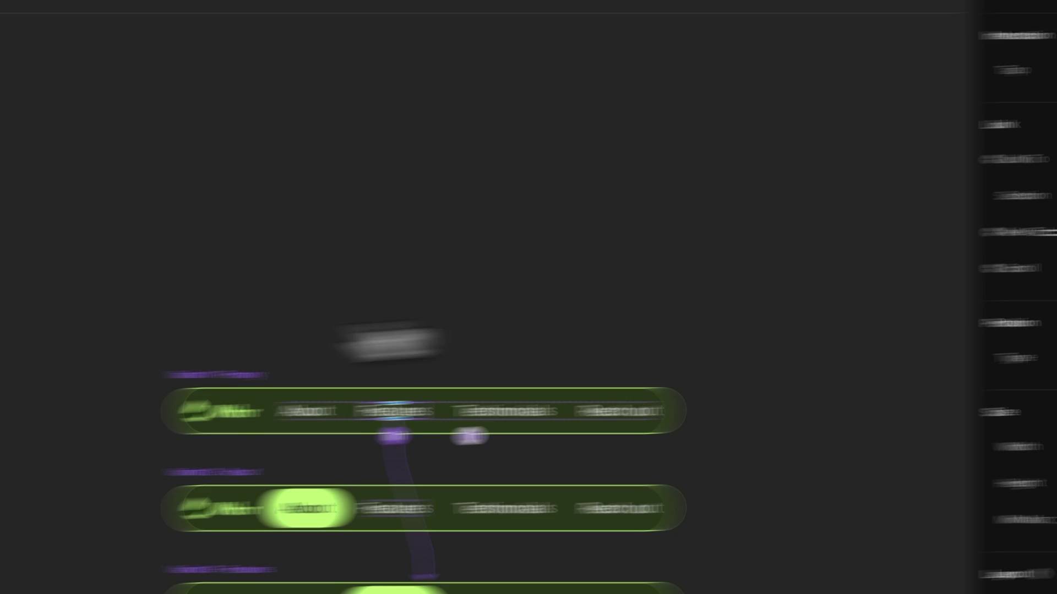
pyautogui.click(16, 313)
pyautogui.click(130, 273)
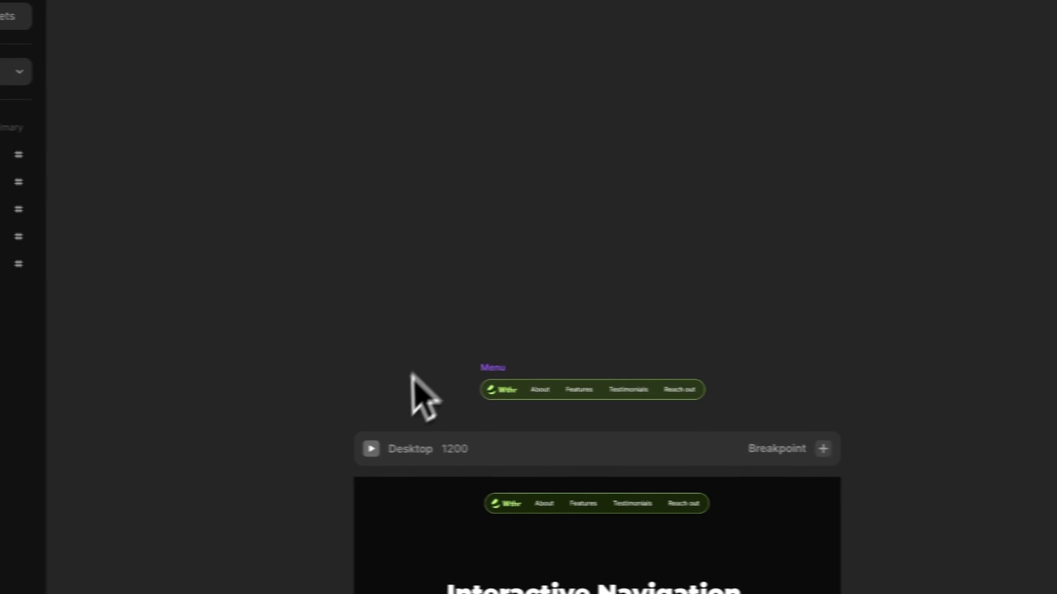
# Step: Preview the page and test how the About, Features, Testimonials and Reach out links scroll to their sections
pyautogui.click(407, 450)
pyautogui.click(515, 133)
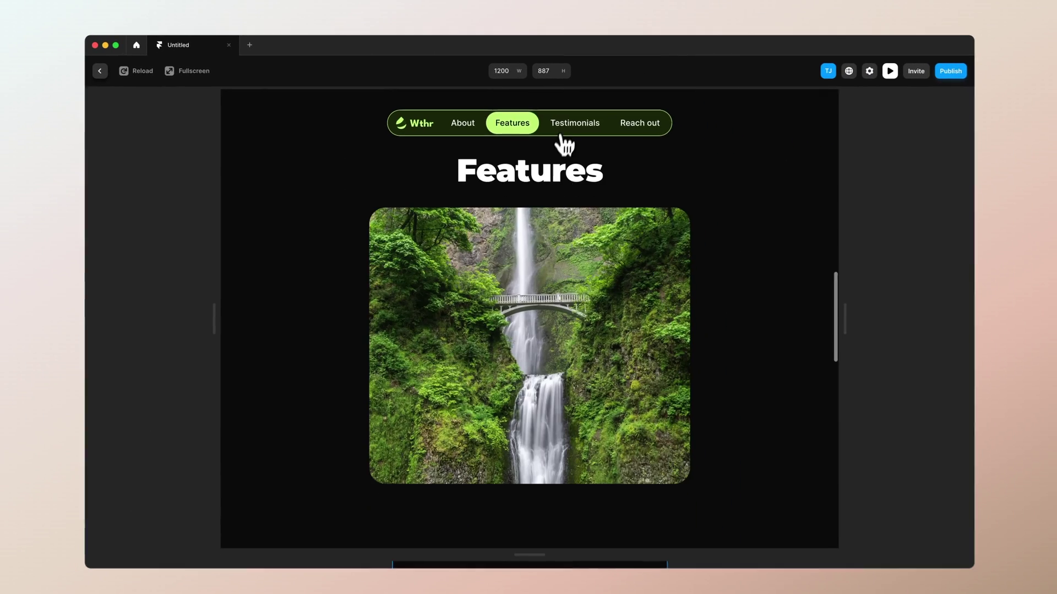
pyautogui.click(567, 126)
pyautogui.click(465, 123)
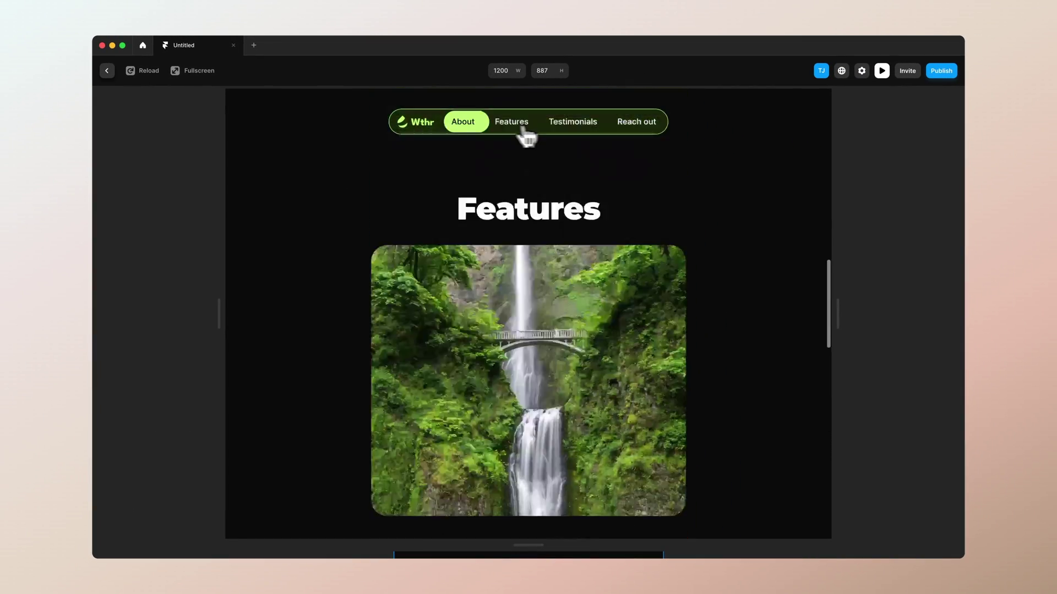
pyautogui.click(557, 129)
pyautogui.click(640, 133)
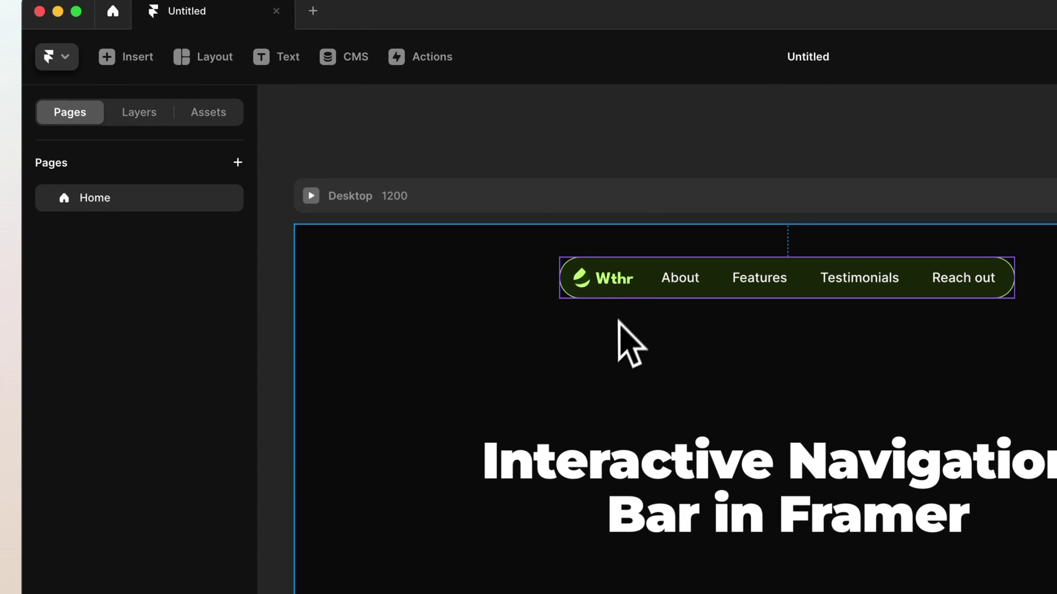
# Step: Add a Scroll Variant effect to the Desktop page's Menu instance, triggered by Section in View, switching to Variant 1 at #home
pyautogui.click(131, 111)
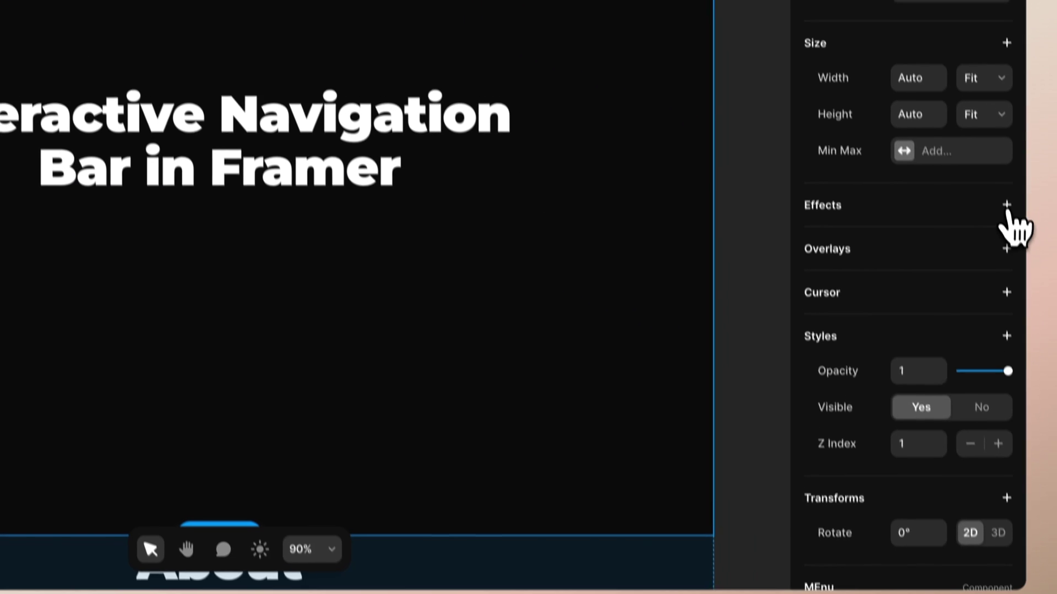
pyautogui.click(1006, 206)
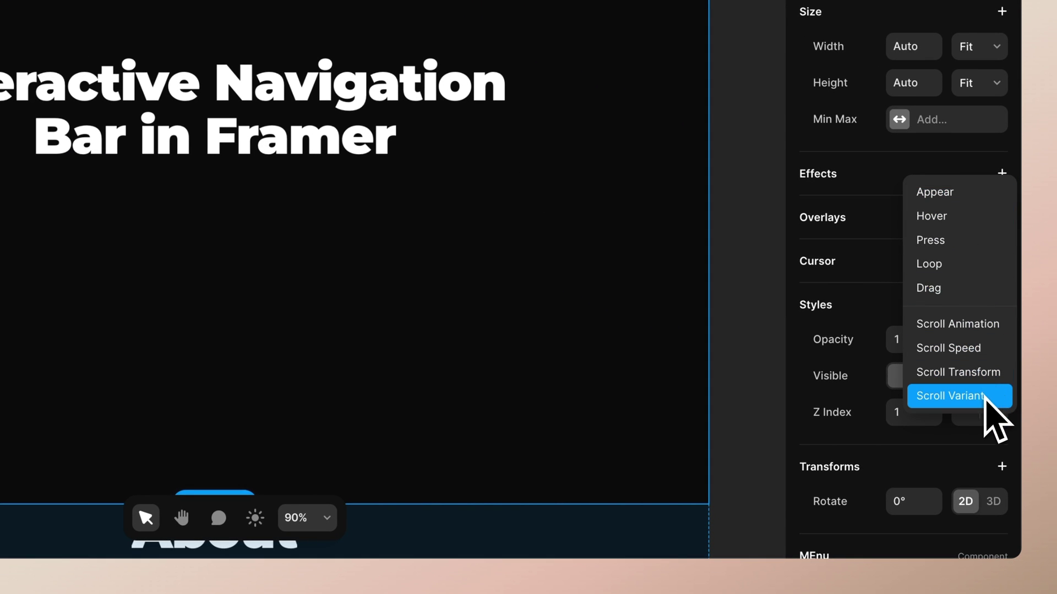
pyautogui.click(958, 395)
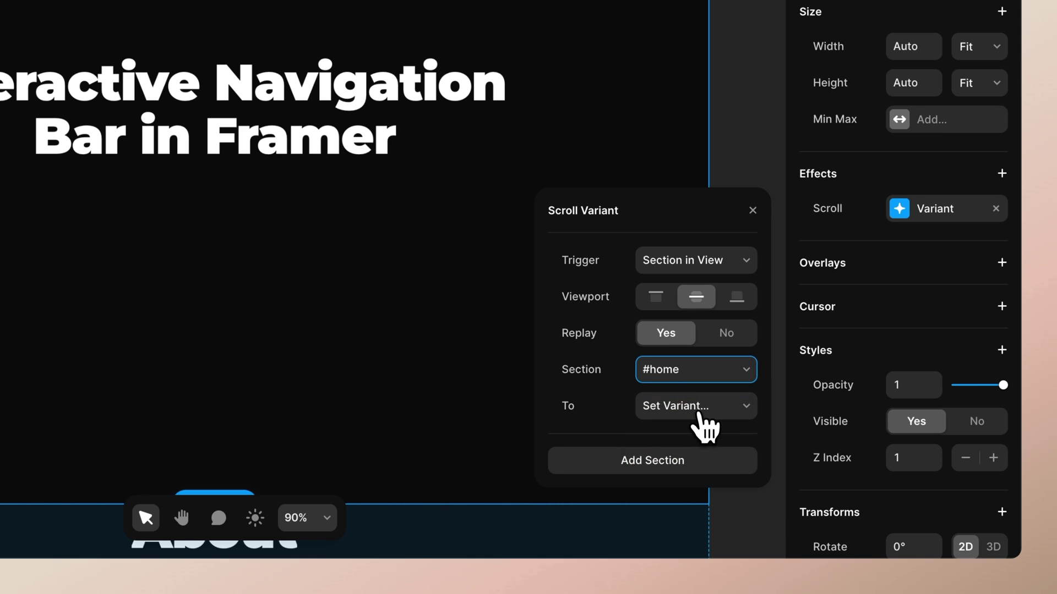
pyautogui.click(703, 424)
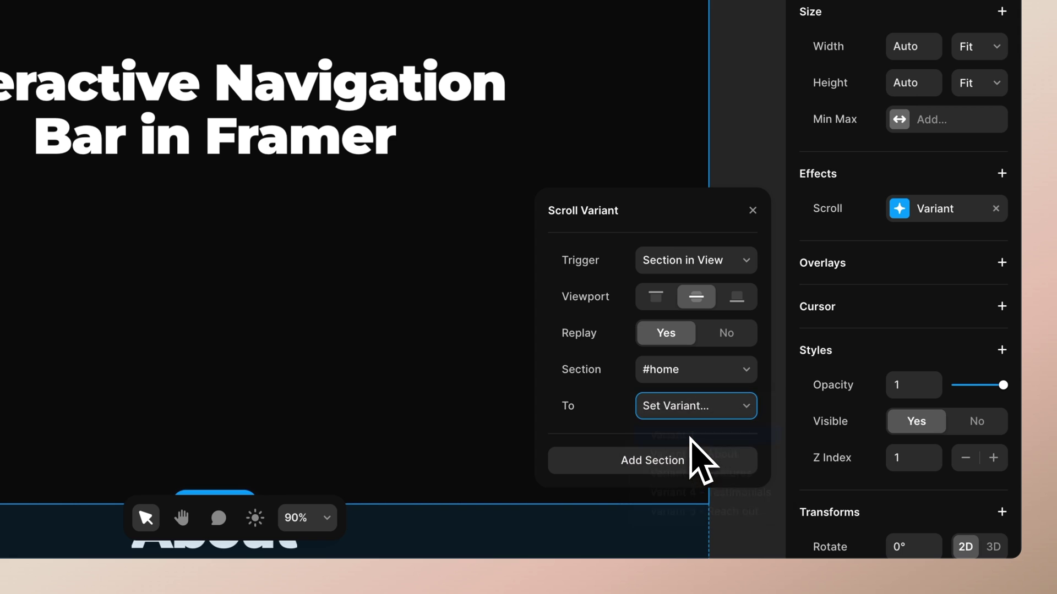
pyautogui.click(687, 458)
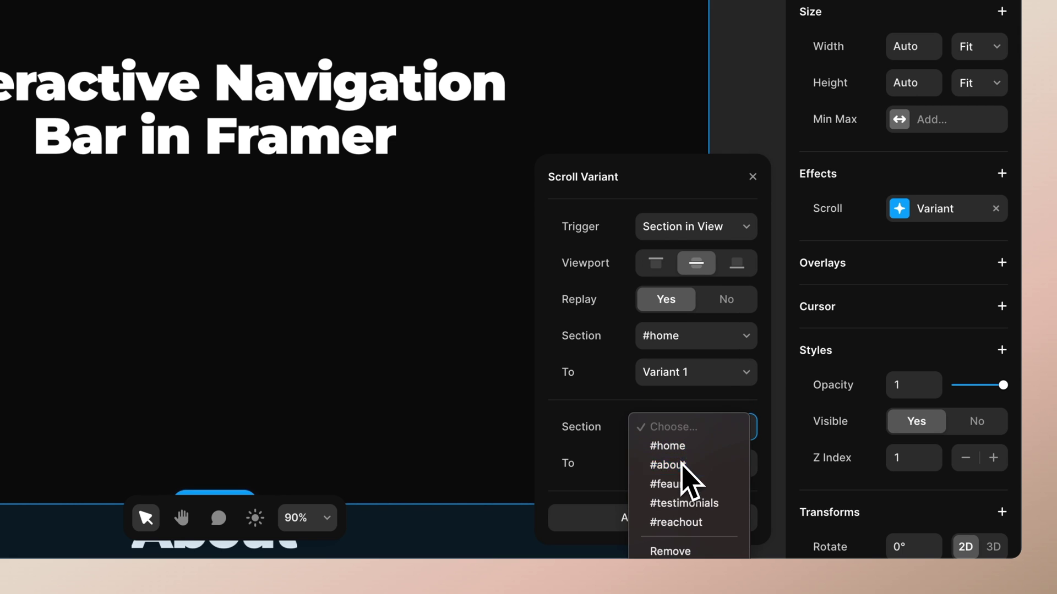
# Step: In the scroll effect, assign #about to Variant 2 - About and #feaures to Variant 3 - Features
pyautogui.click(695, 484)
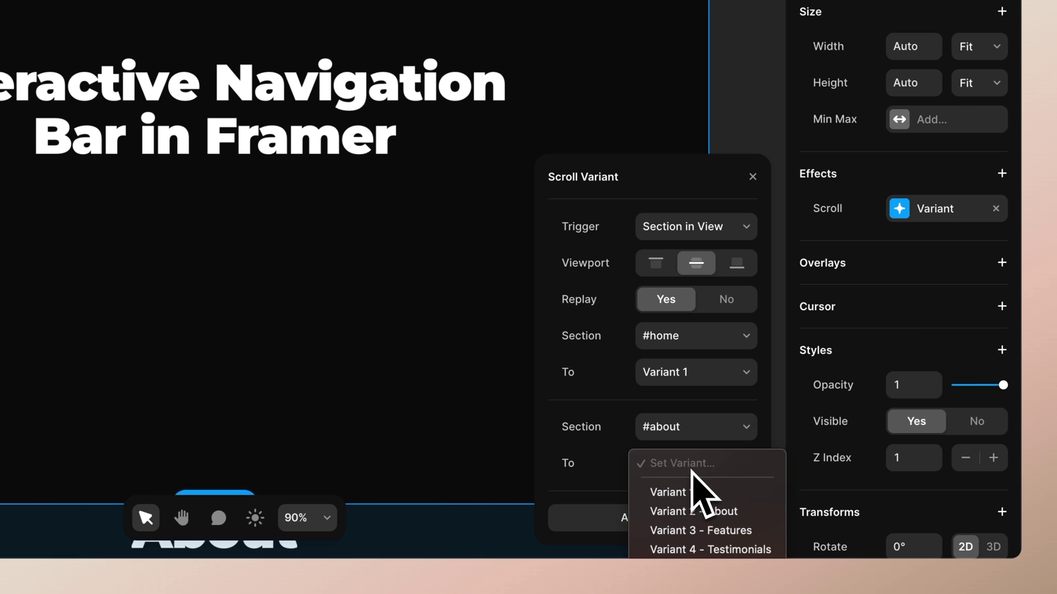
pyautogui.click(691, 520)
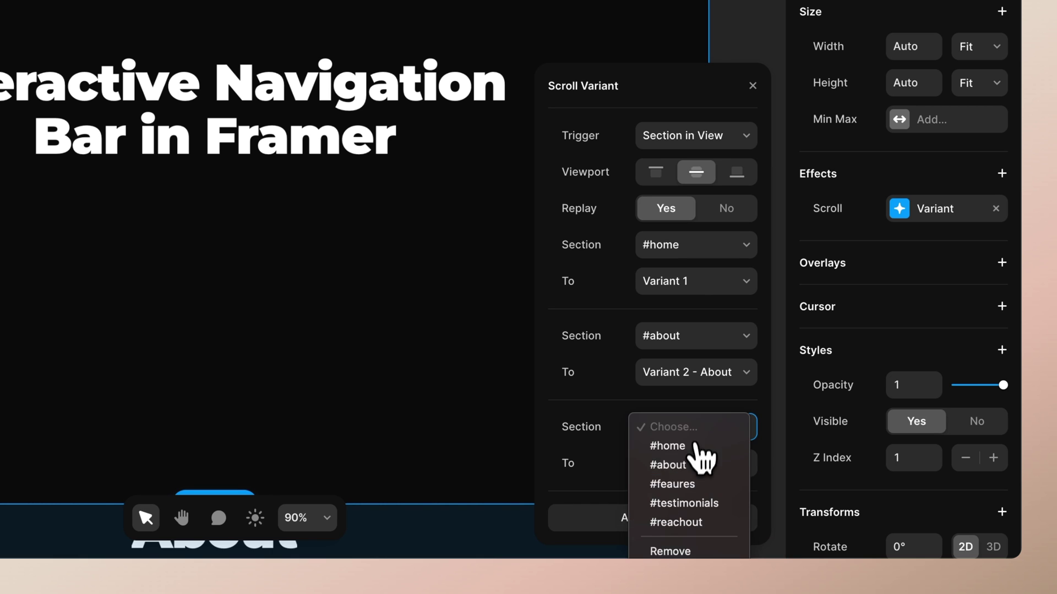
pyautogui.click(672, 486)
pyautogui.click(696, 467)
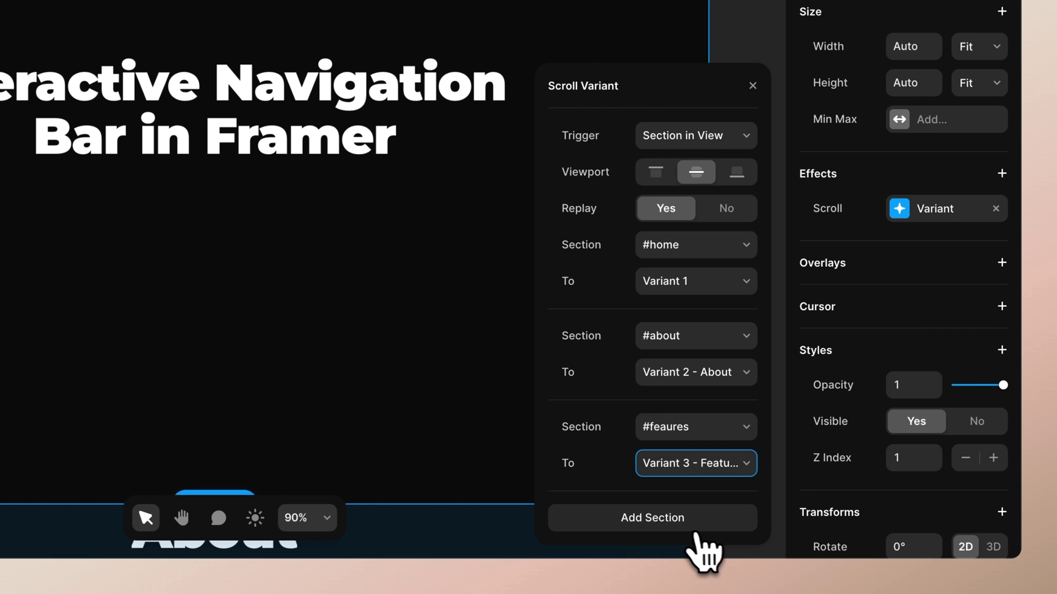
# Step: Add two more sections to the scroll effect: #testimonials to Variant 4 - Testimonials and #reachout to Variant 5 - Reach out
pyautogui.click(681, 528)
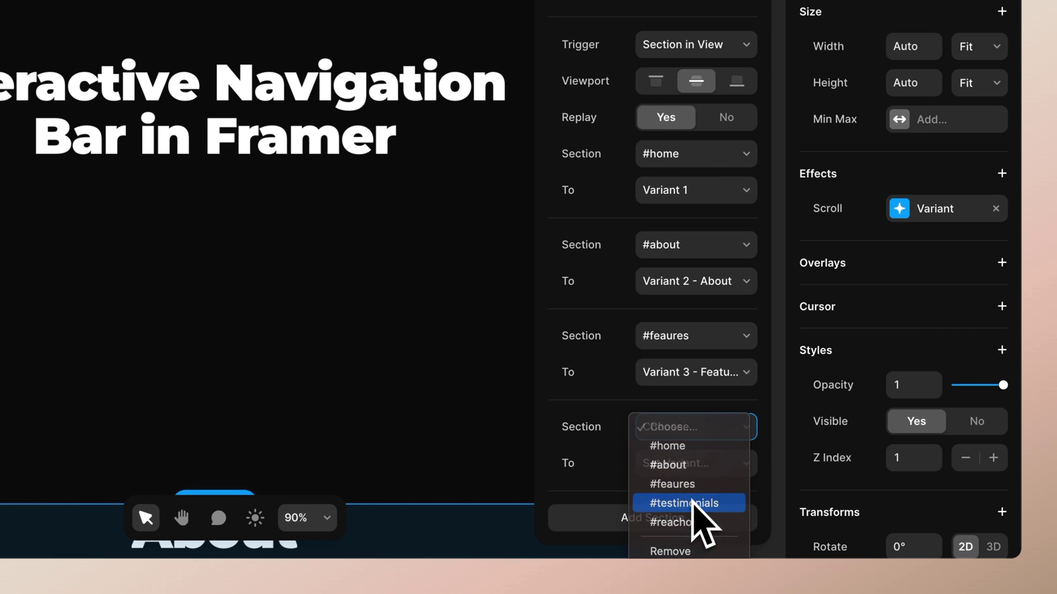
pyautogui.click(713, 550)
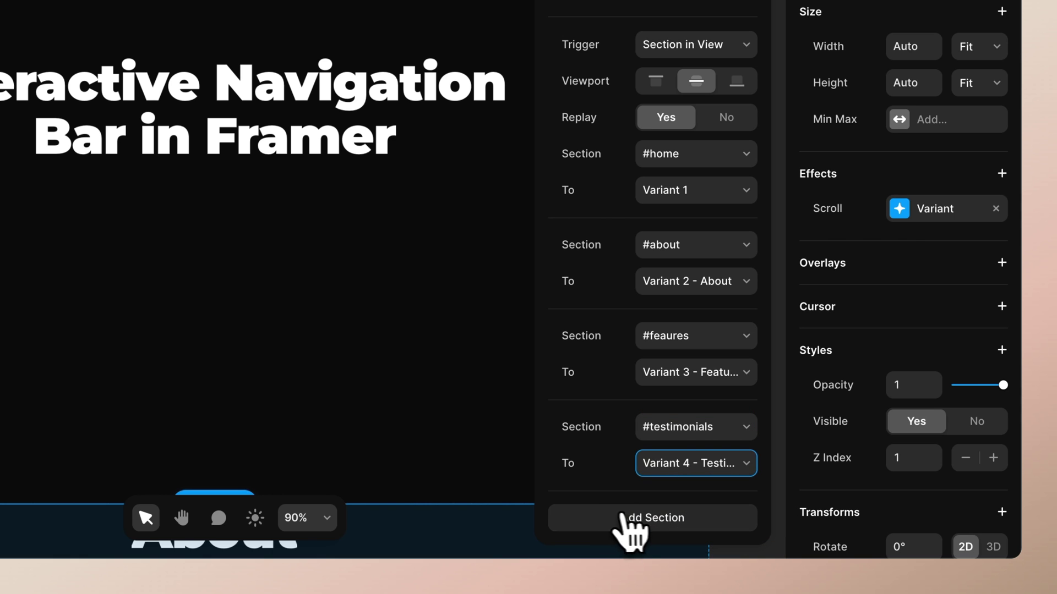
pyautogui.click(645, 520)
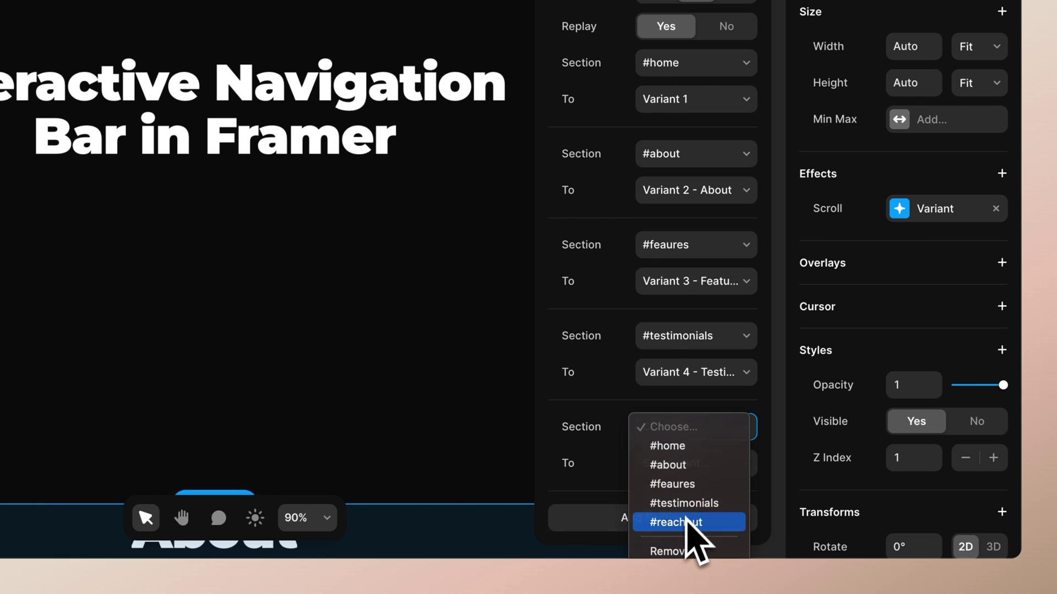
pyautogui.click(686, 521)
pyautogui.click(700, 468)
pyautogui.click(702, 567)
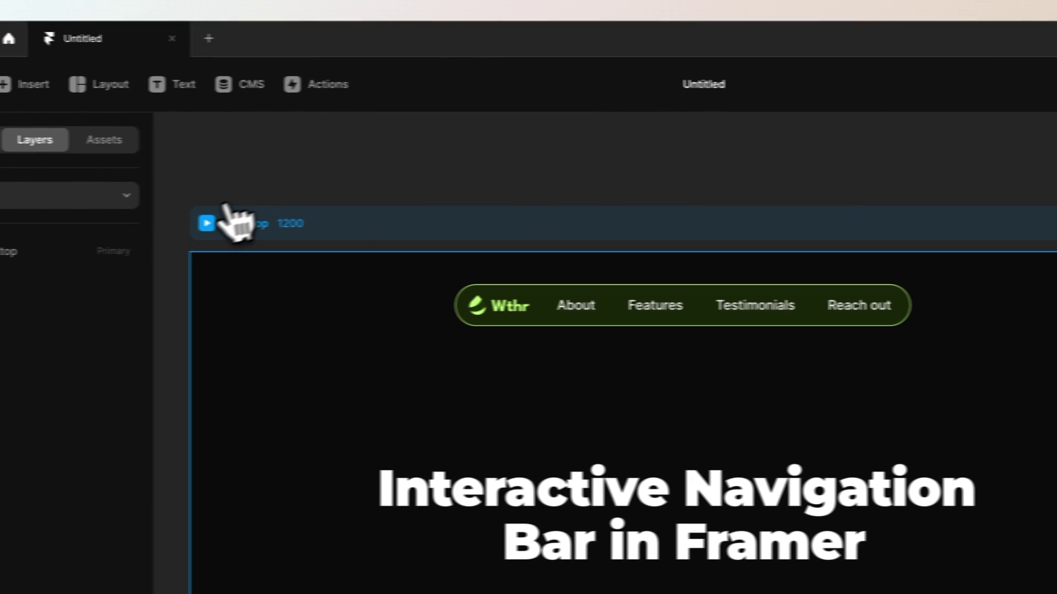
# Step: Preview the Desktop page at a width of 1324 and scroll through all sections and back to check the bar's highlight
pyautogui.click(207, 223)
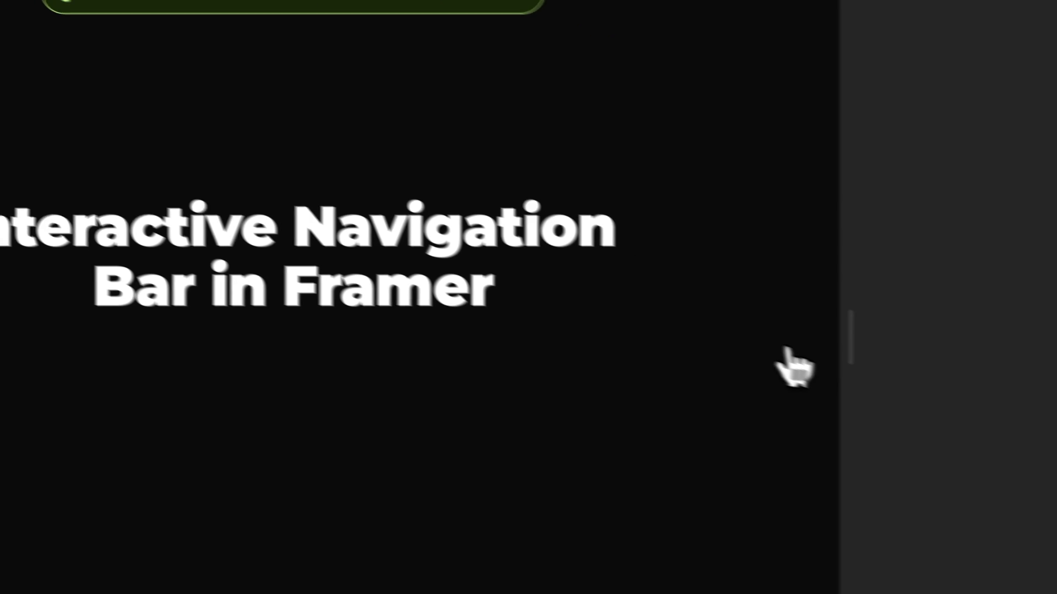
pyautogui.moveTo(850, 350); pyautogui.dragTo(908, 350)
pyautogui.scroll(-6, 809, 354)
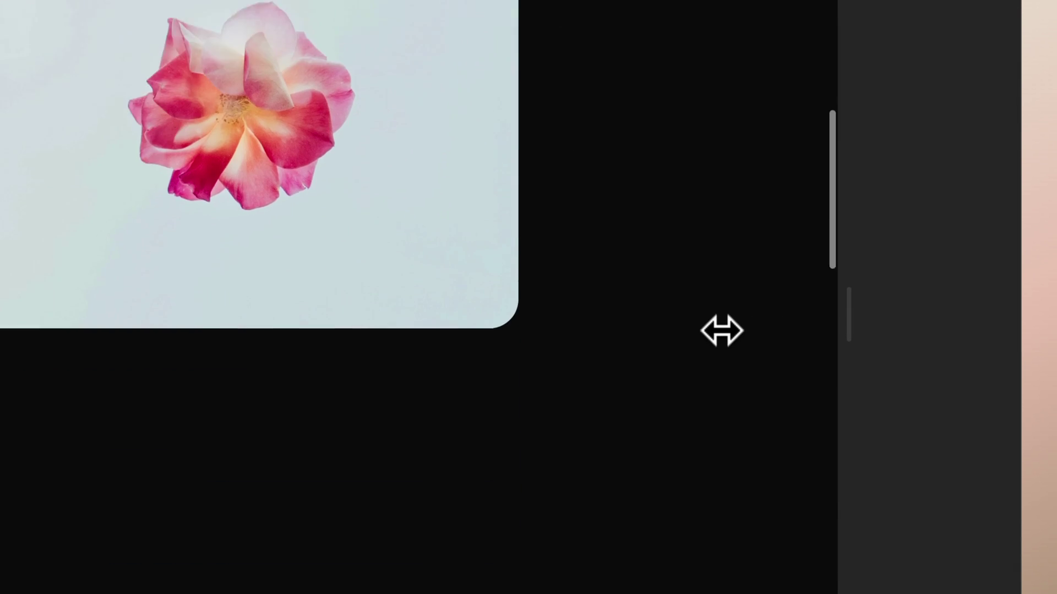
pyautogui.scroll(-15, 721, 330)
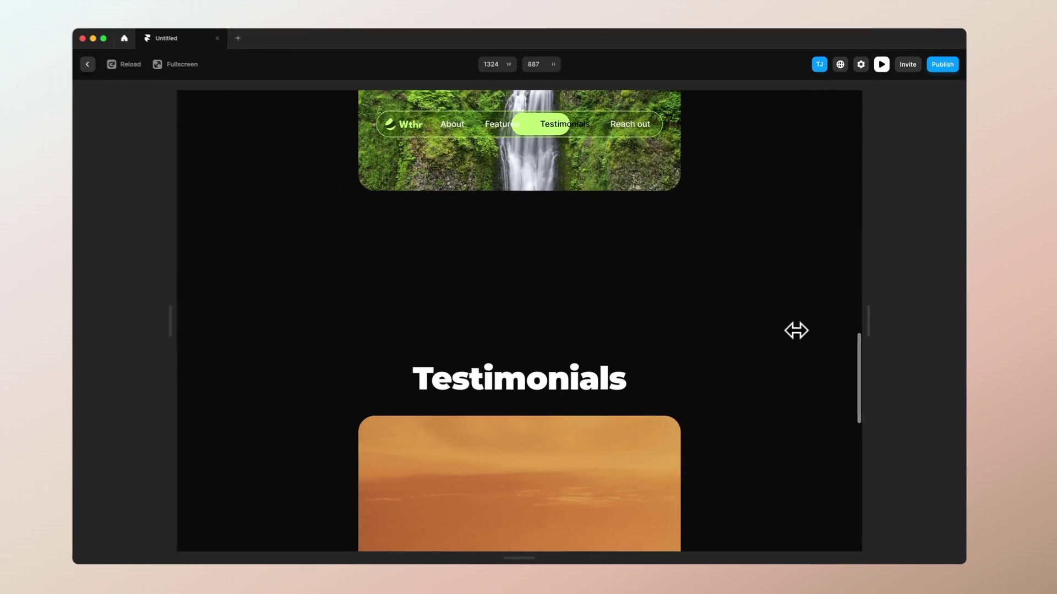
pyautogui.scroll(-15, 796, 331)
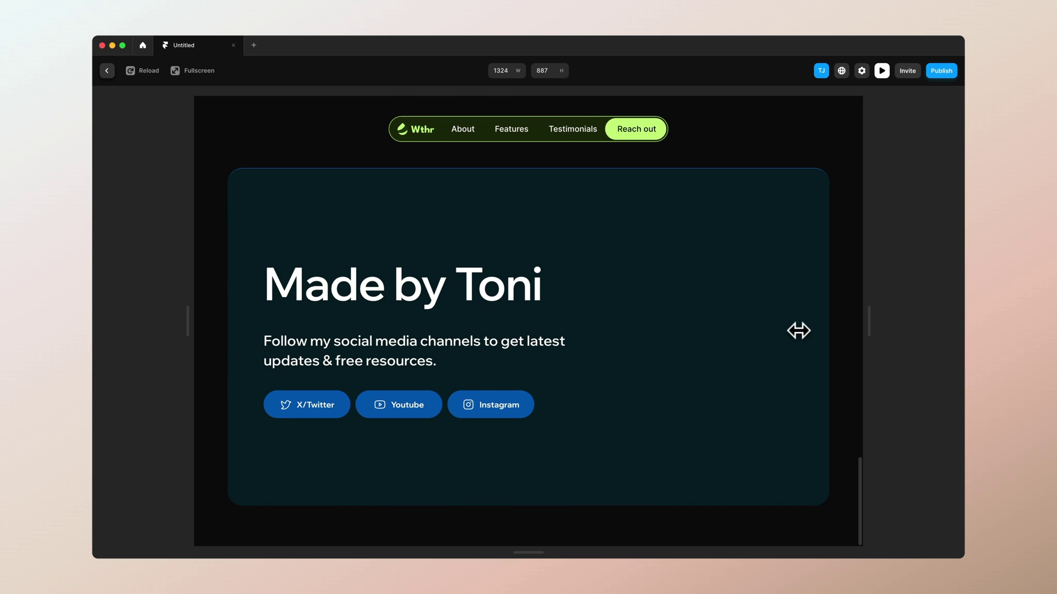
pyautogui.scroll(20, 799, 331)
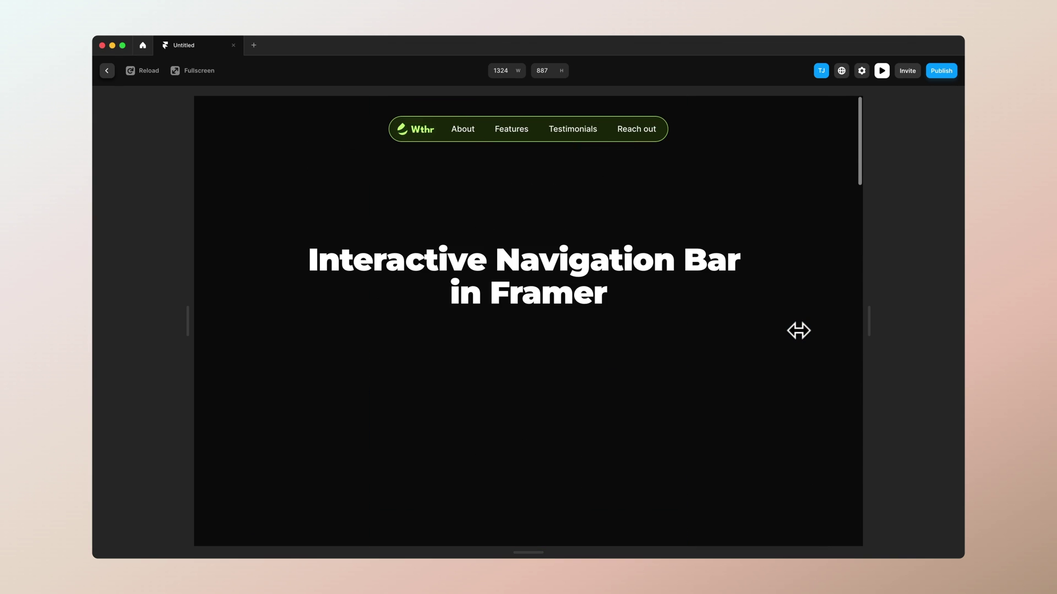